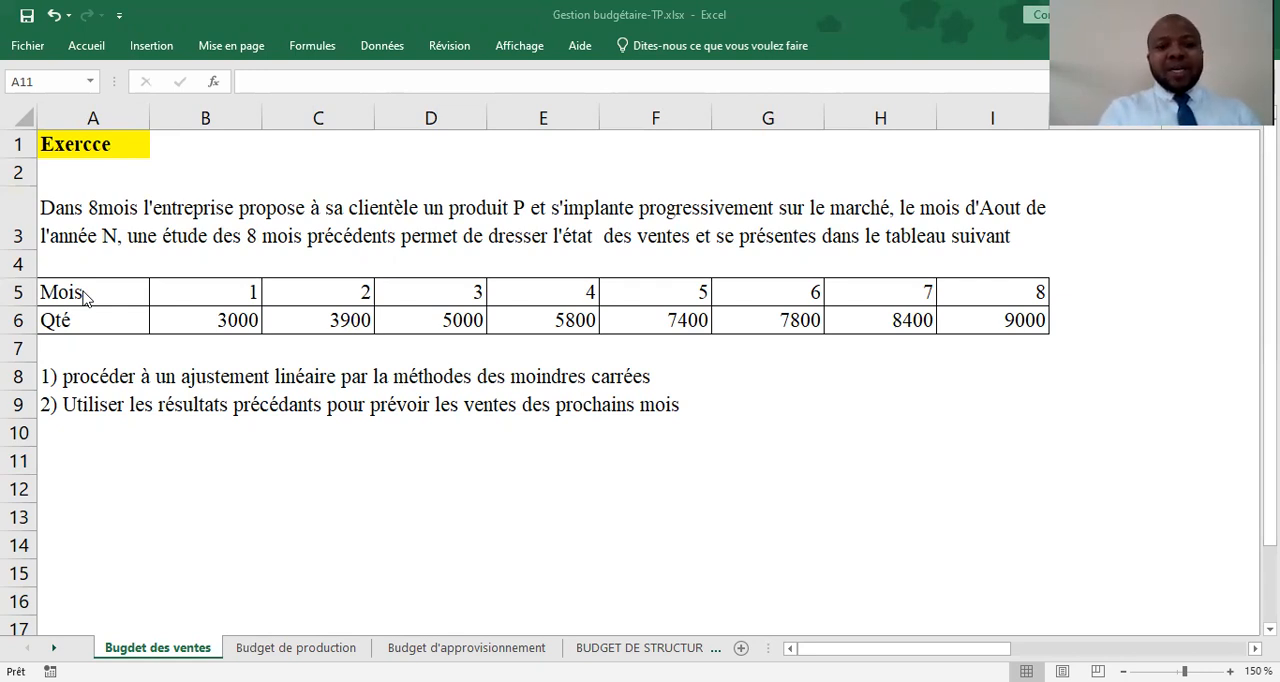
Copy the Mois/Qté table in A5:I6 and paste it transposed as a two-column table starting at A12
click(82, 291)
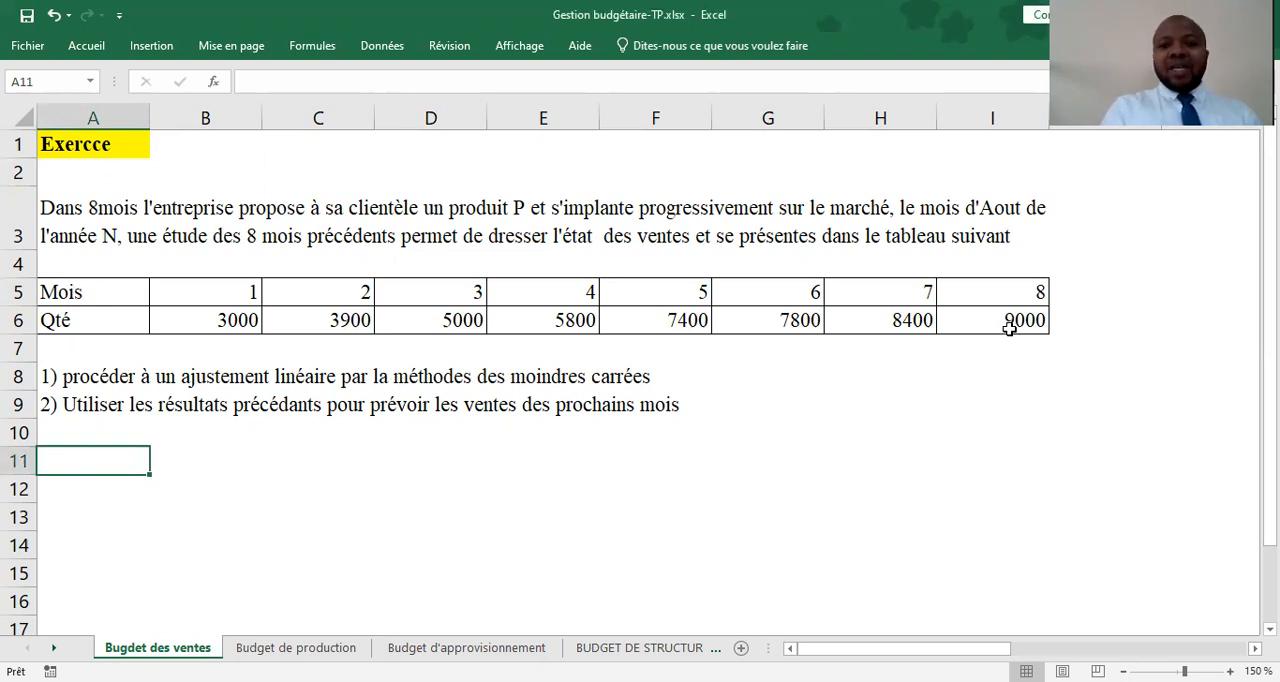
drag(82, 291, 1039, 331)
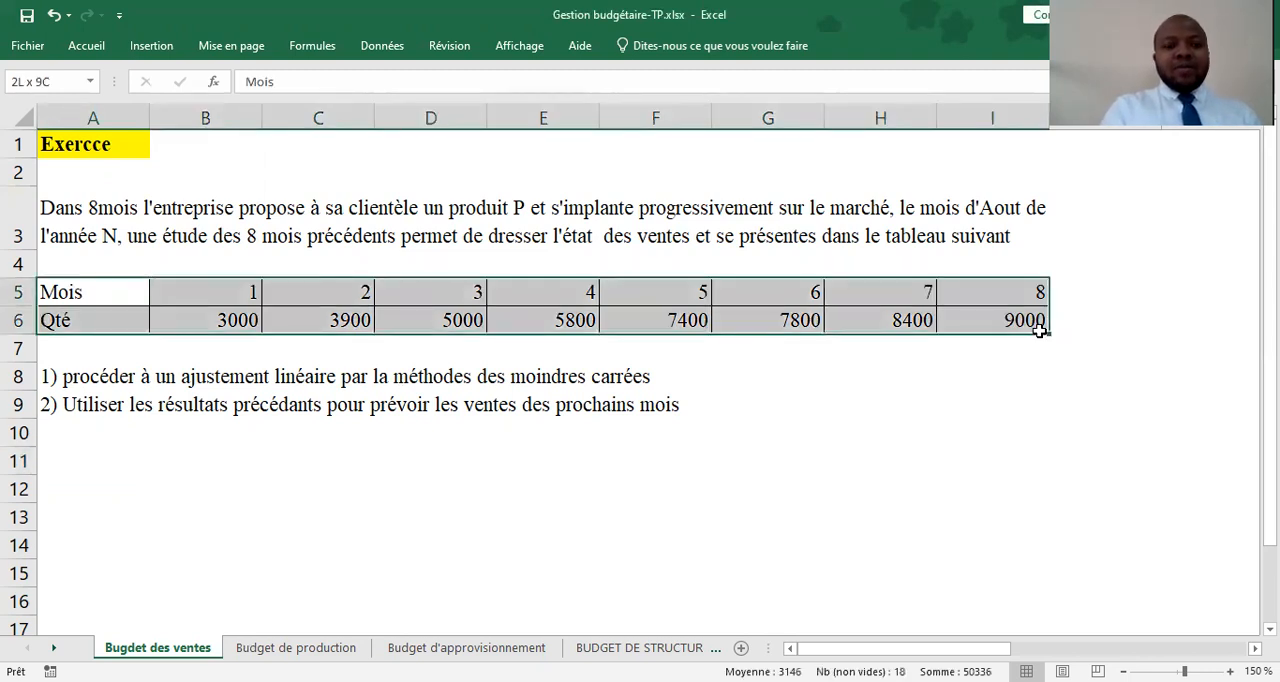
click(160, 443)
key(ctrl+c)
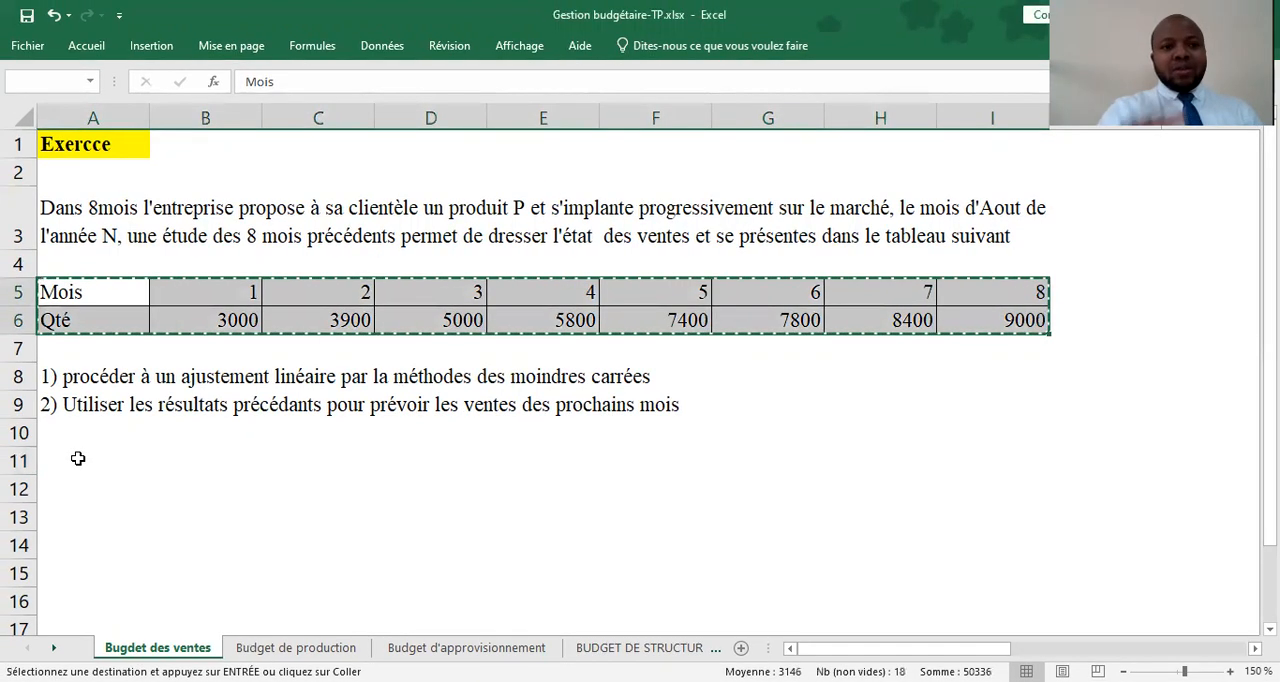
click(74, 471)
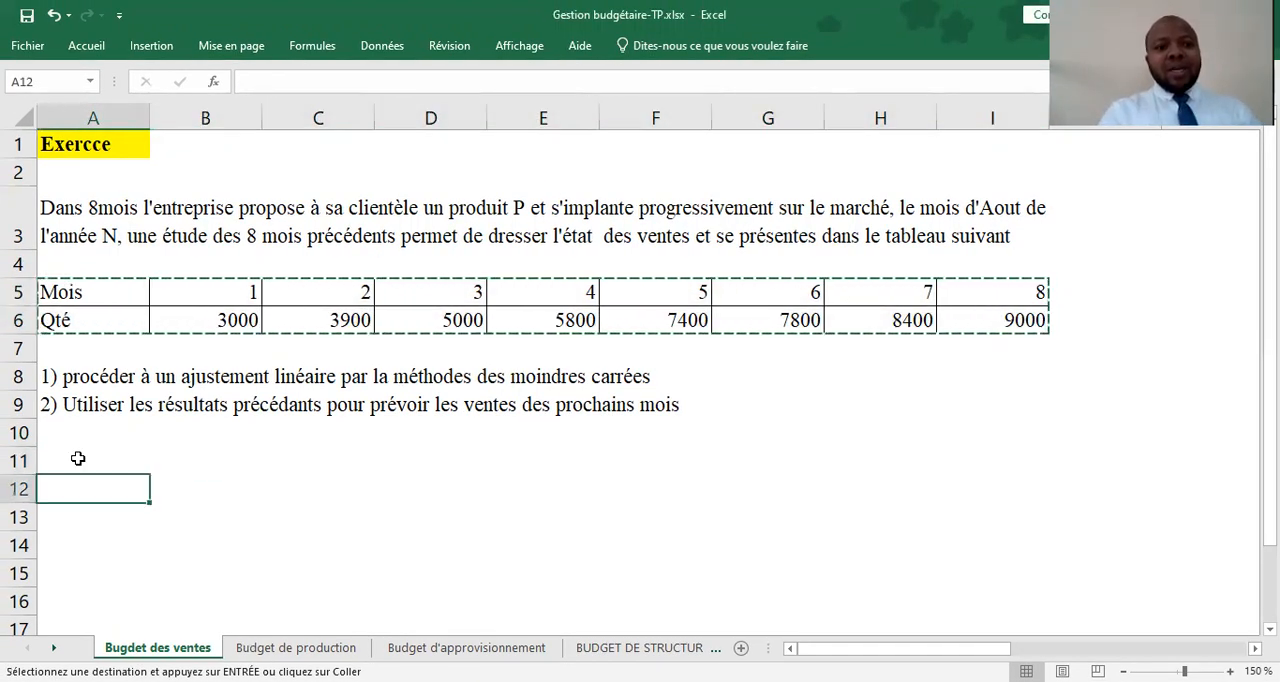
key(ctrl+v)
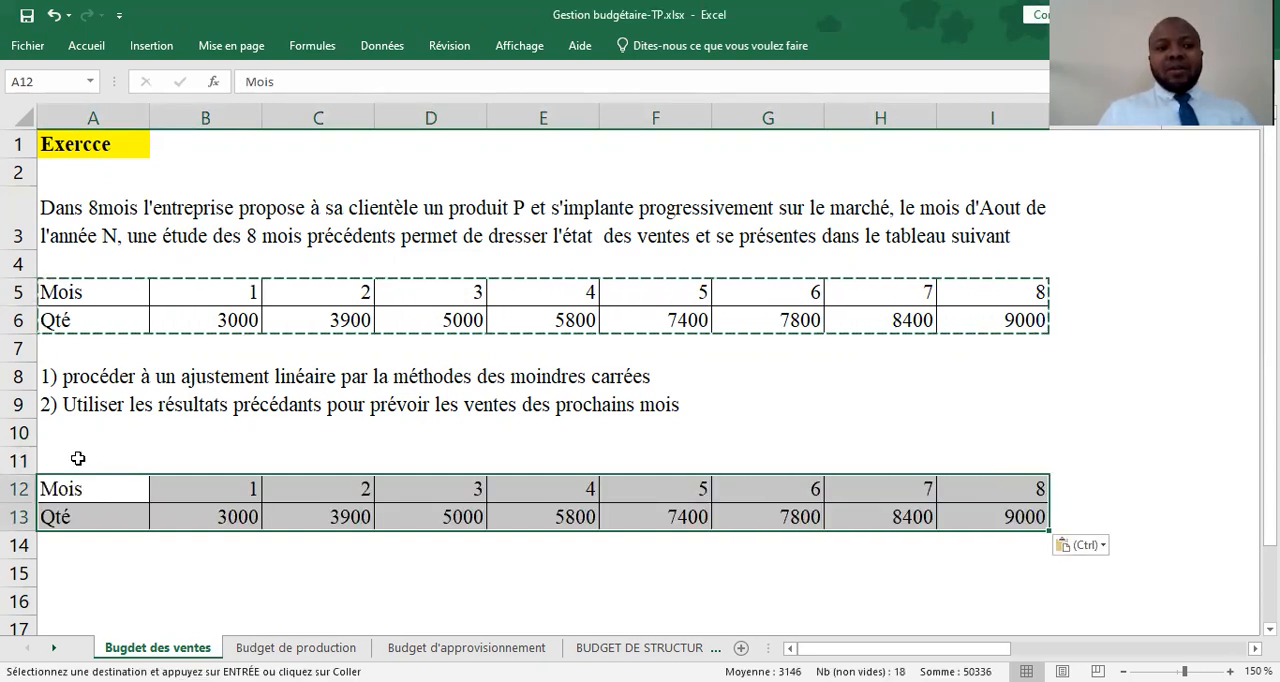
click(1104, 545)
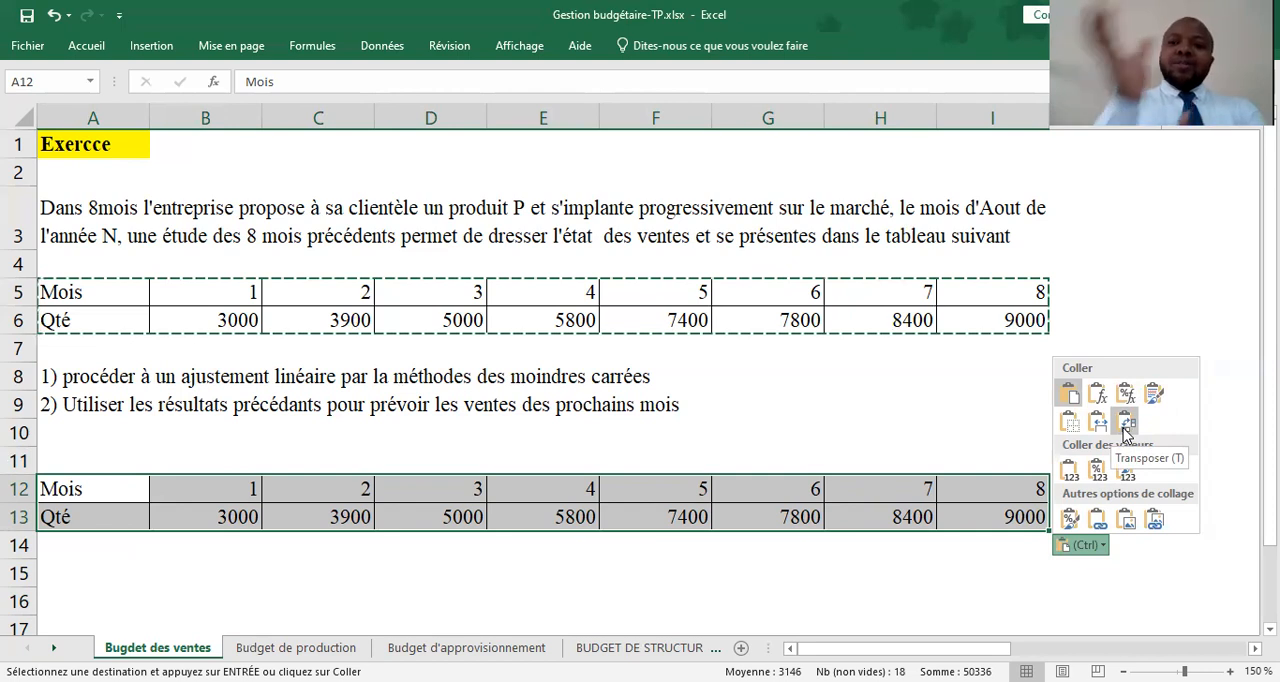
click(1125, 425)
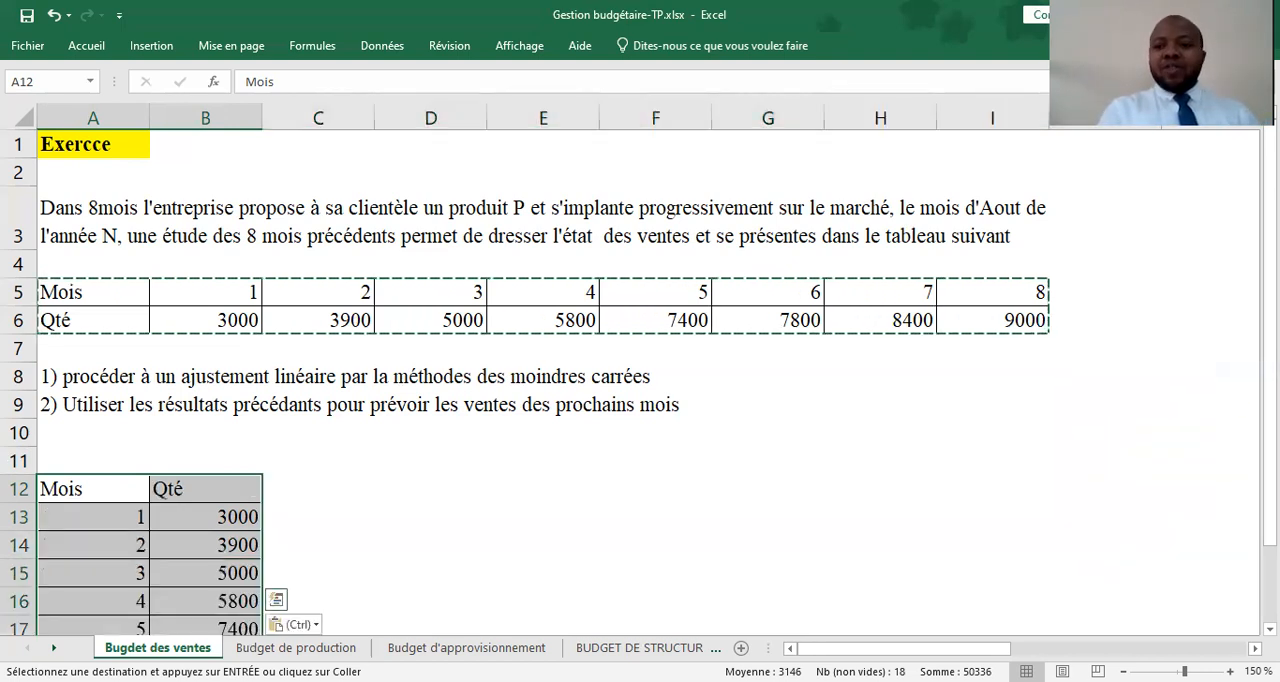
drag(1270, 312, 1270, 386)
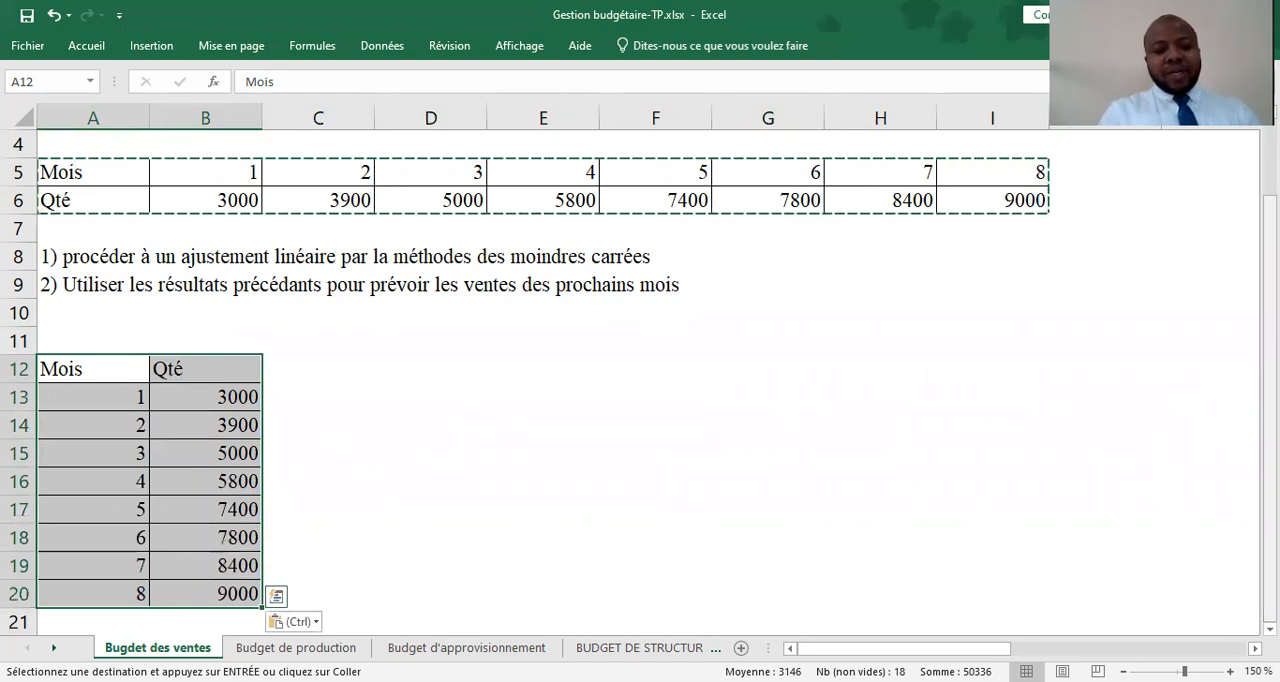
key(Escape)
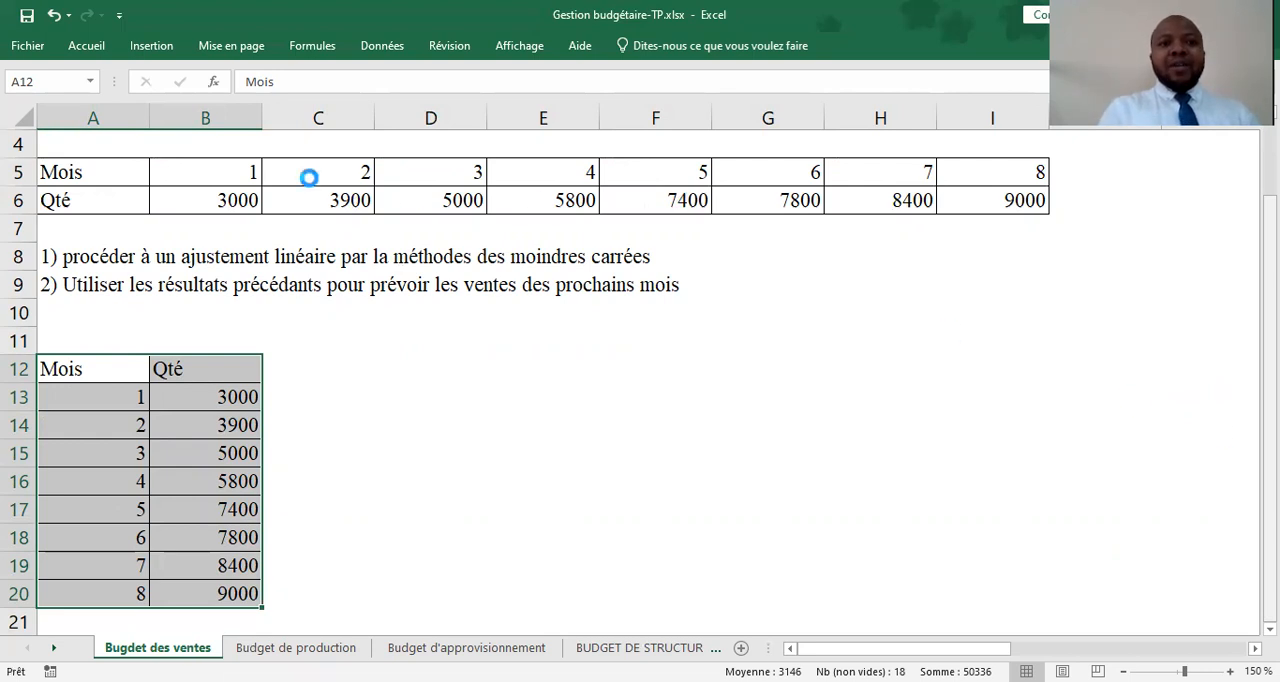
Insert a markers-only scatter chart of the transposed Mois/Qté table and place it beside the table, clear of columns A to D
click(152, 46)
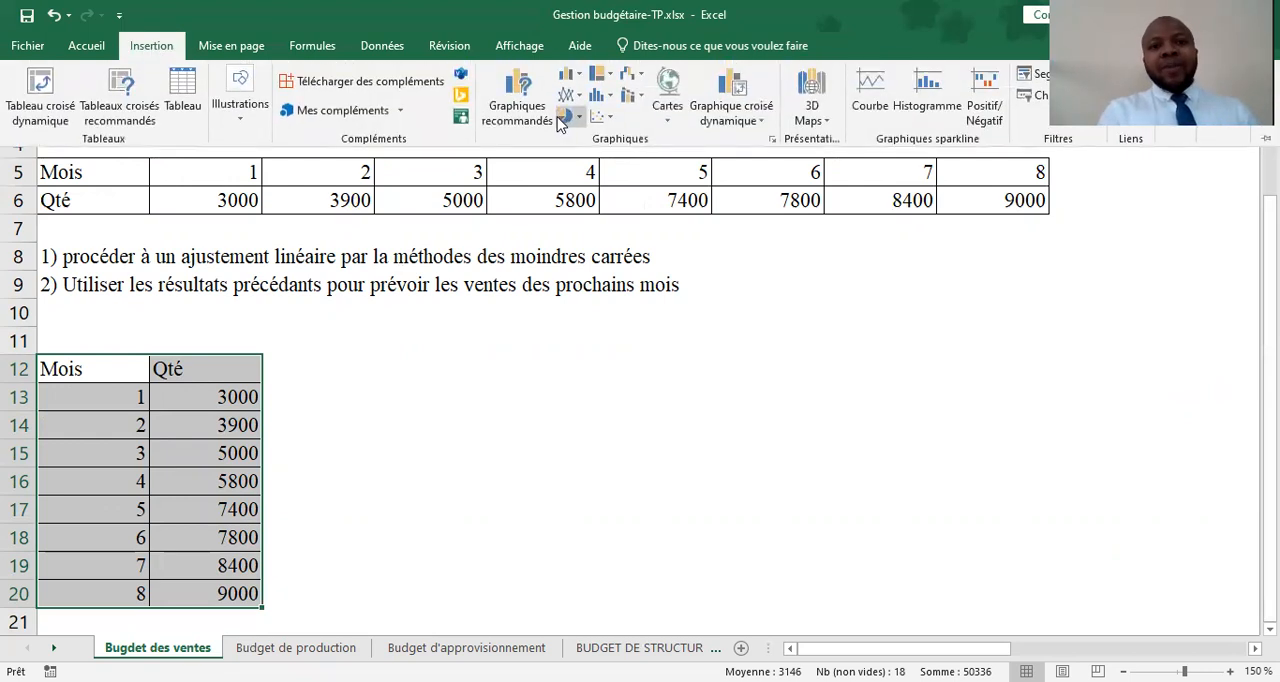
click(608, 117)
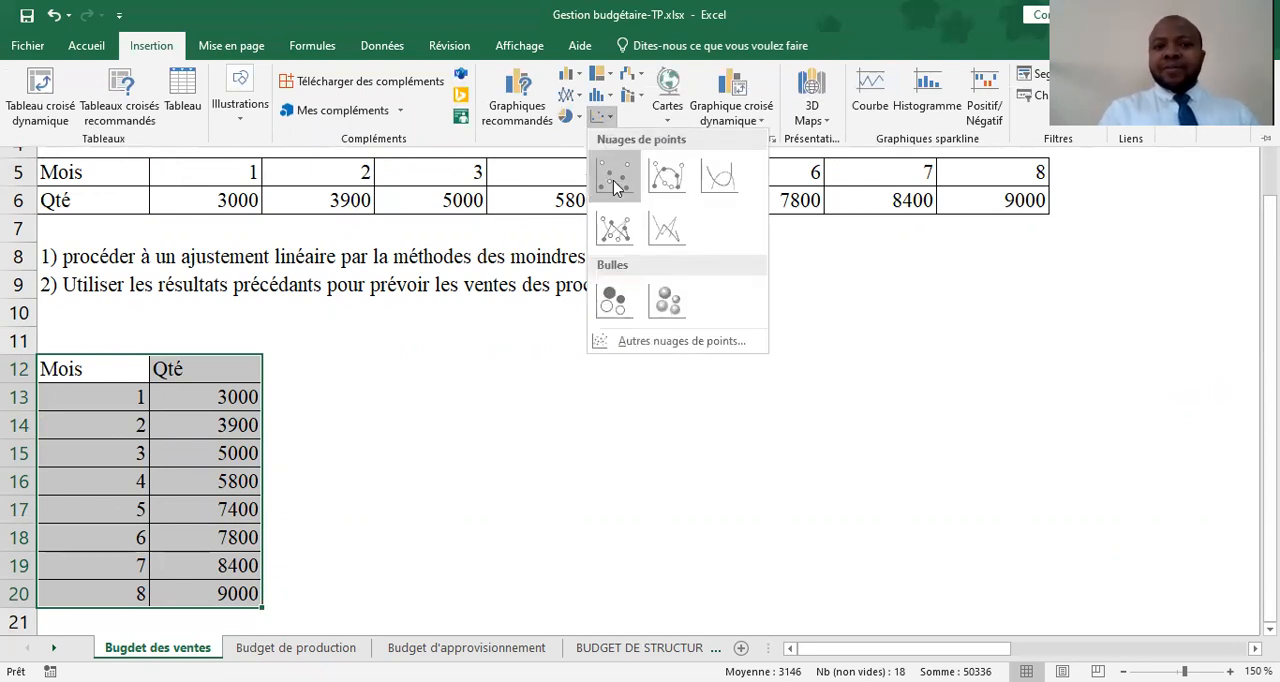
click(614, 178)
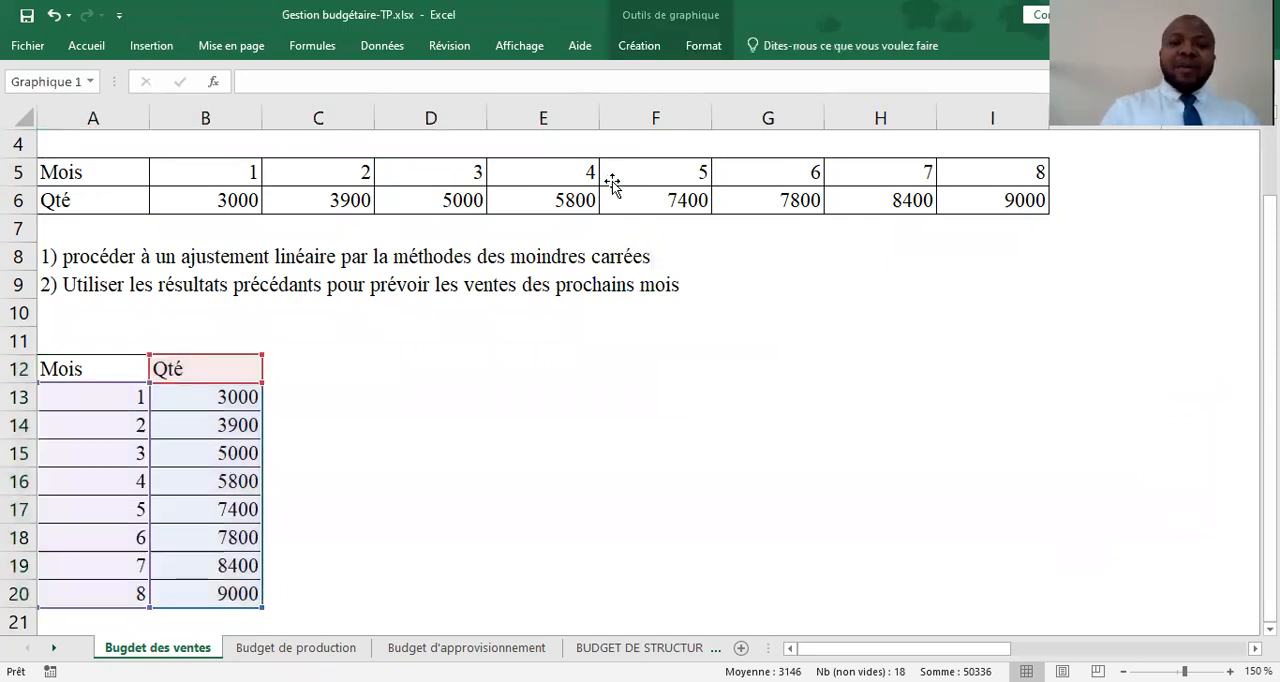
drag(614, 184, 653, 210)
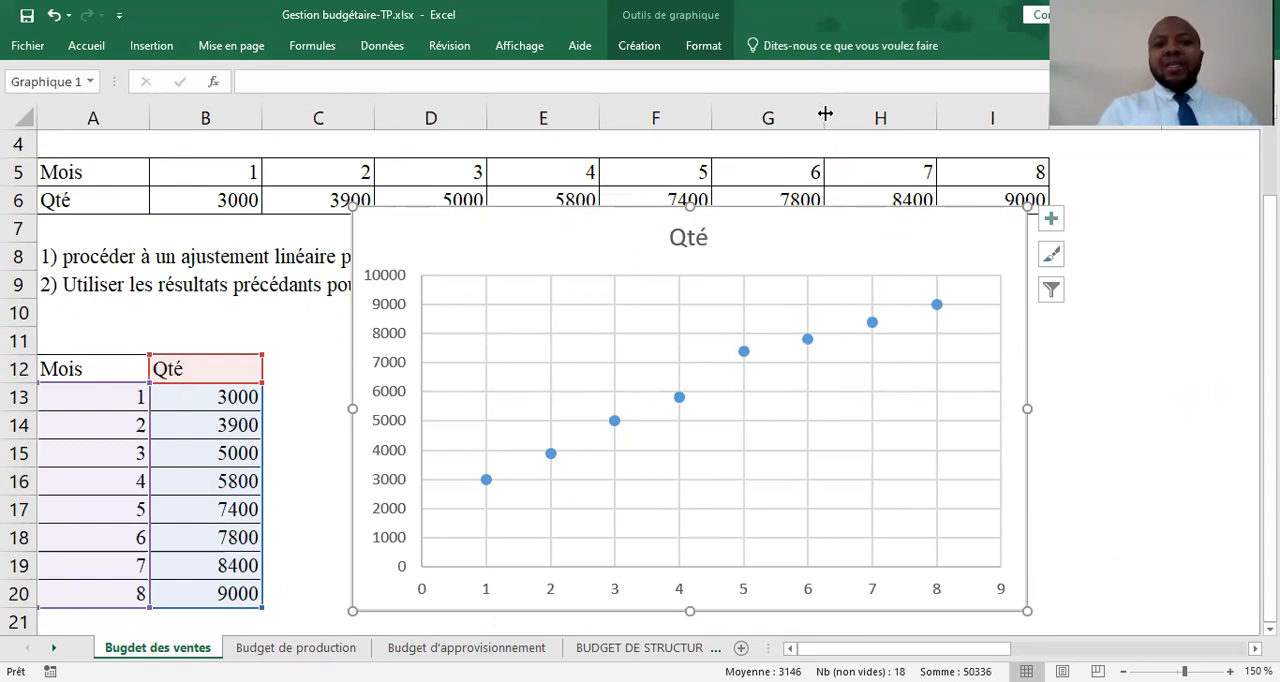
drag(616, 222, 793, 210)
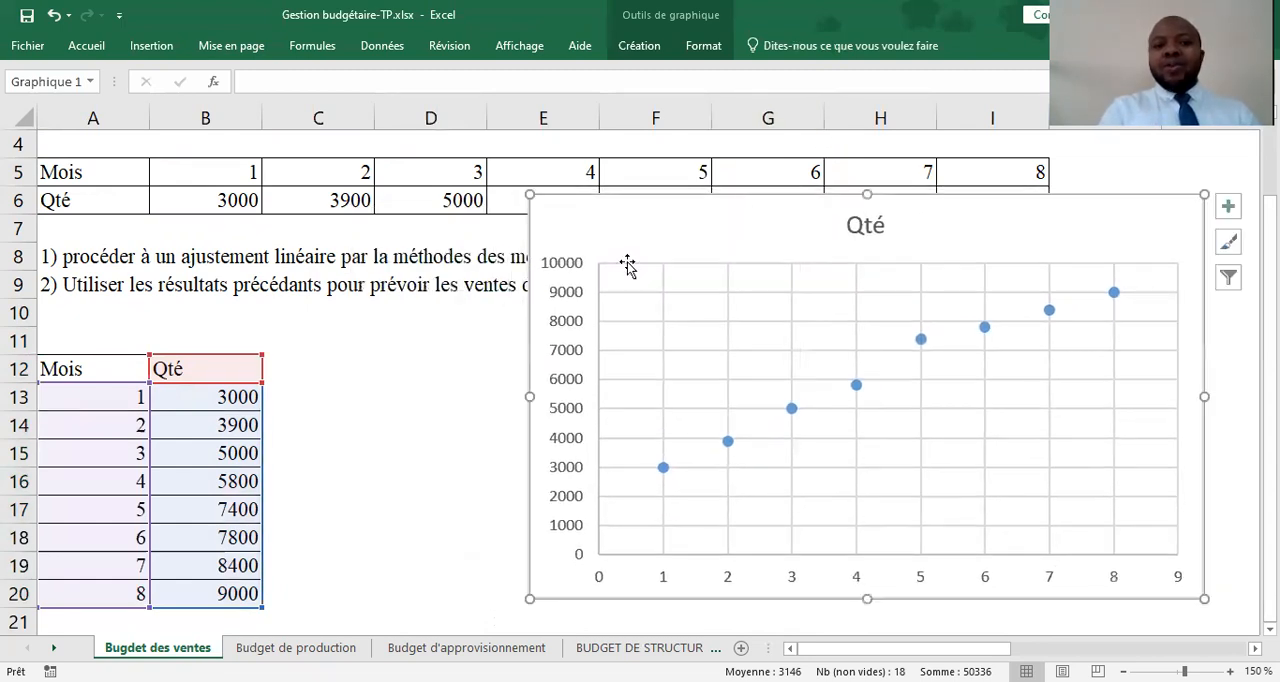
Enter the general line equation "y = ax +b" as text in cell D19
click(333, 557)
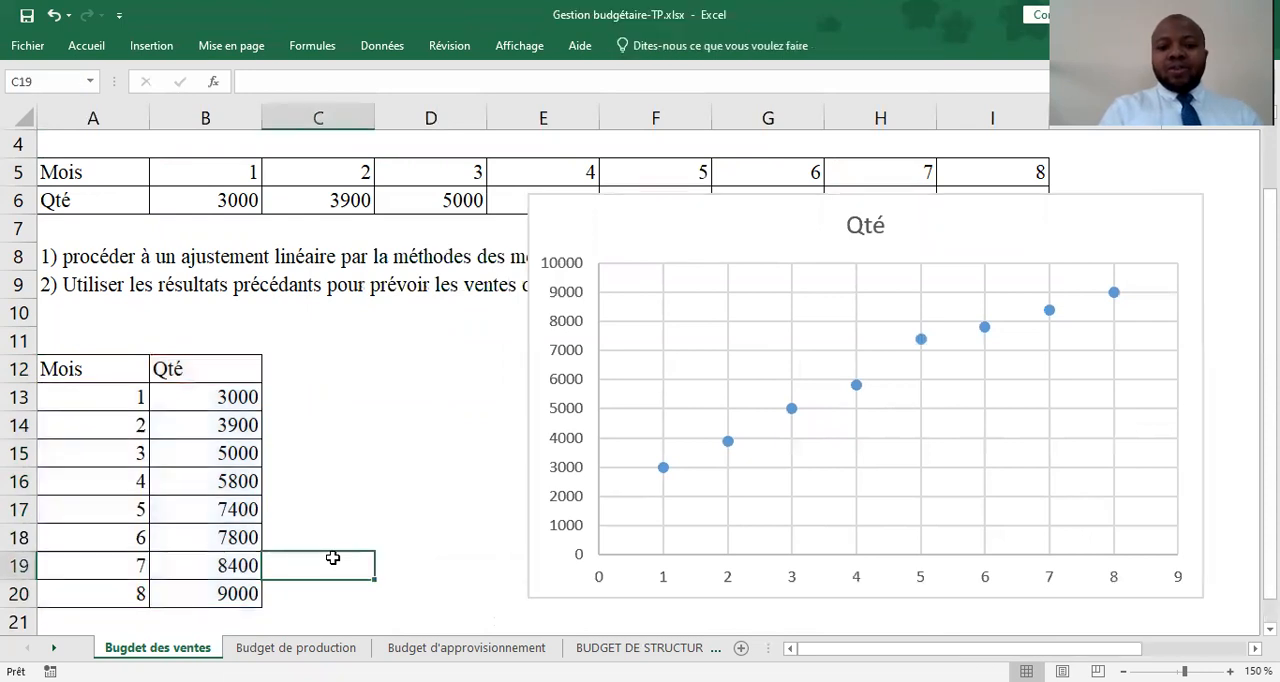
key(Right)
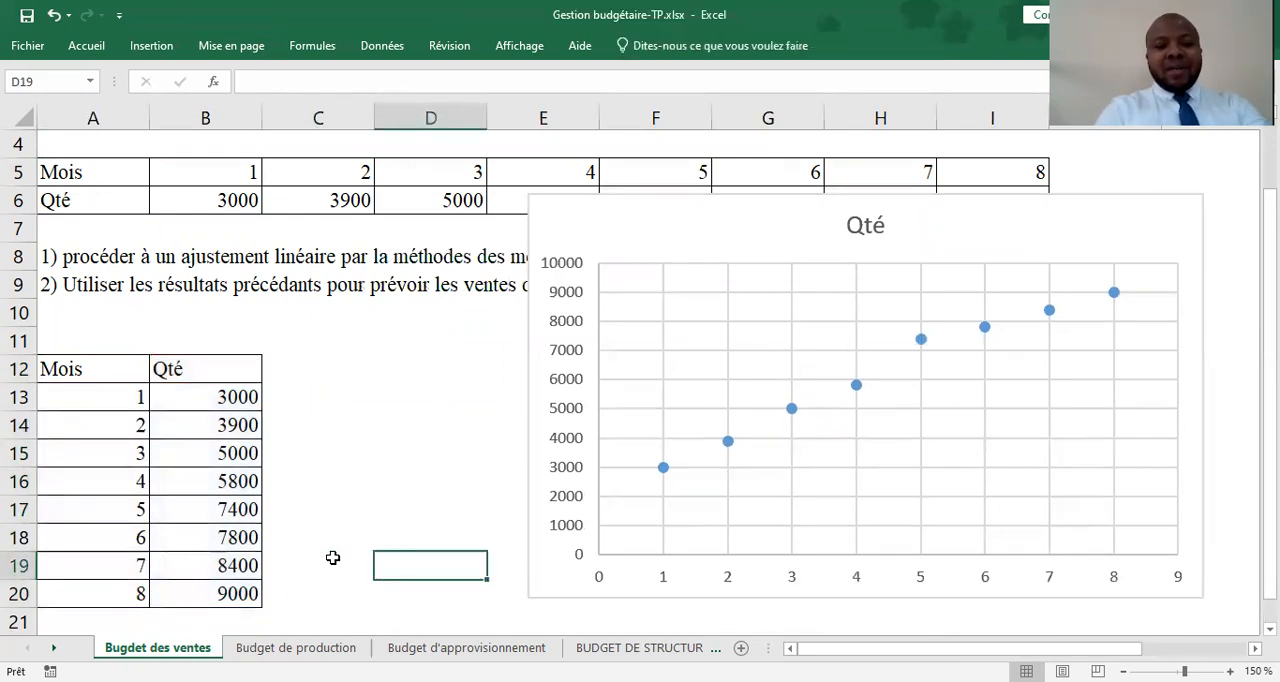
text(y)
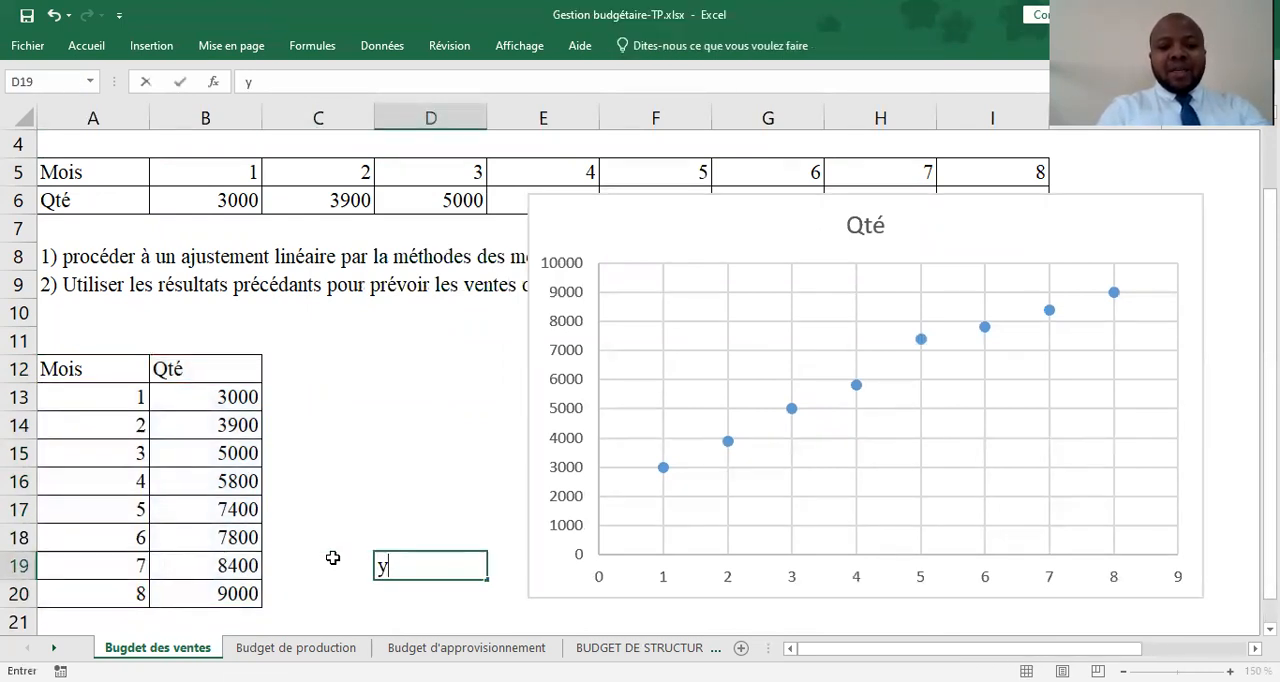
text( = ax +)
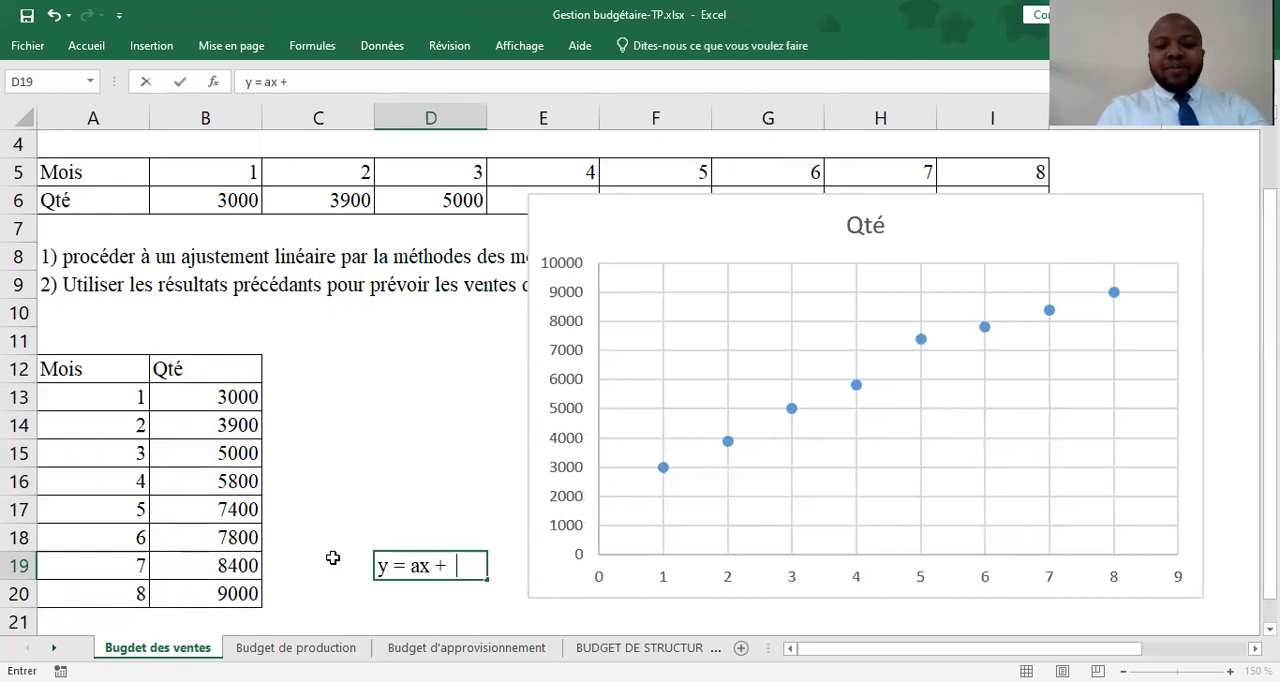
key(BackSpace)
text(b)
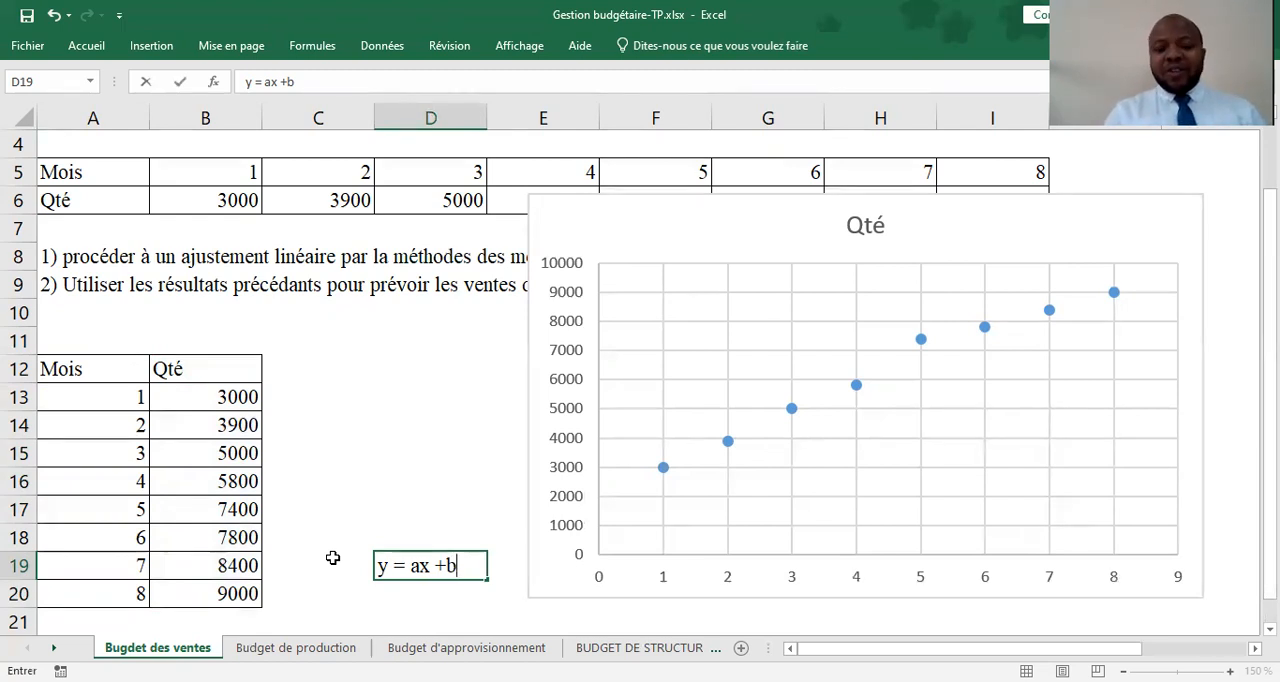
key(Return)
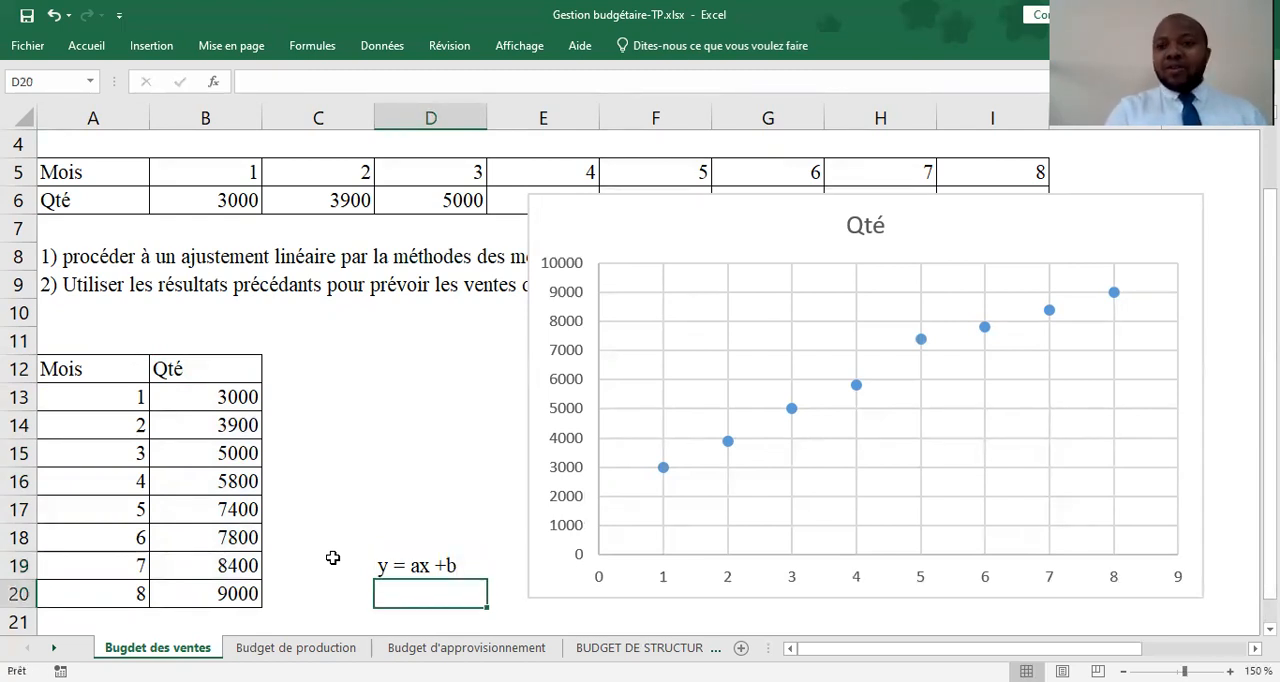
Apply quick layout Disposition 9 to the Qté scatter chart to add a trendline with its equation and R²
click(783, 228)
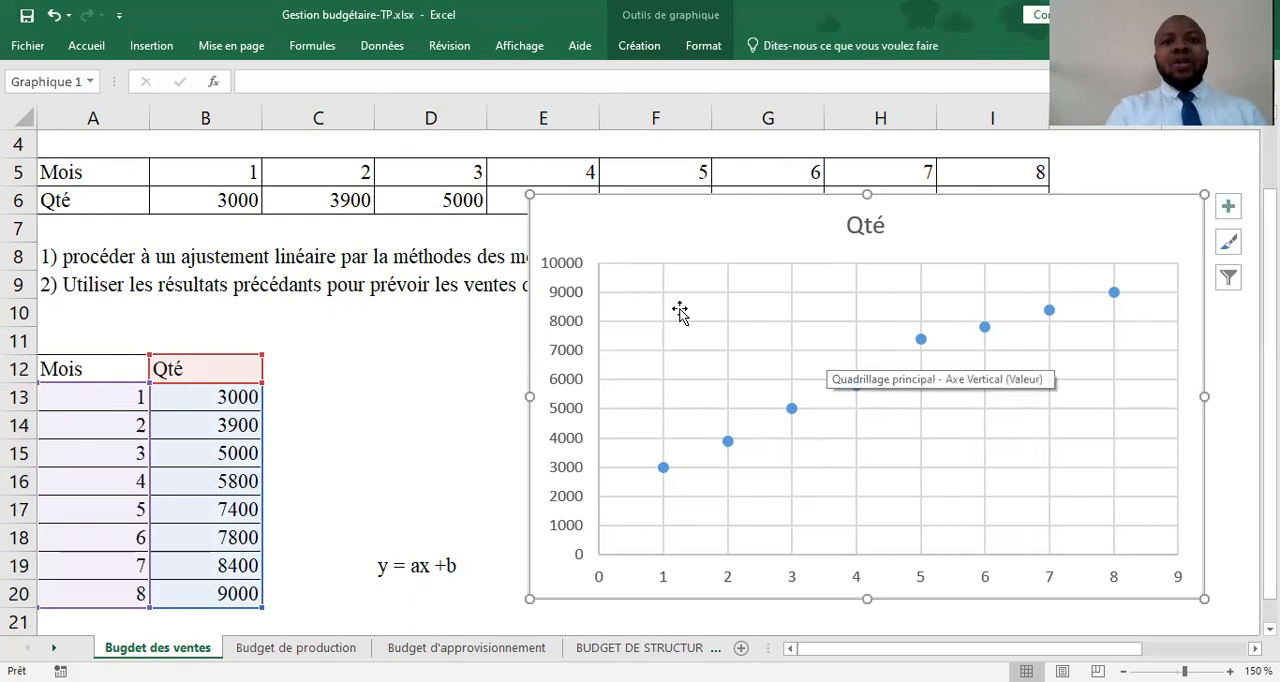
click(639, 47)
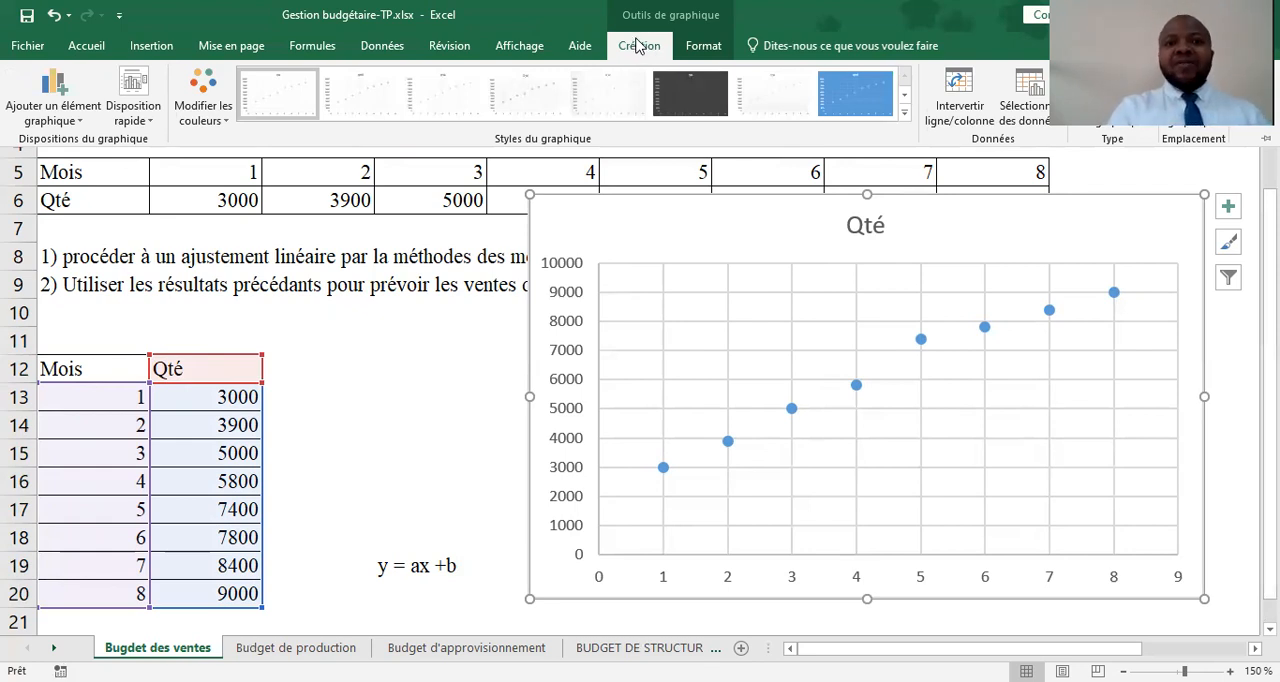
click(150, 118)
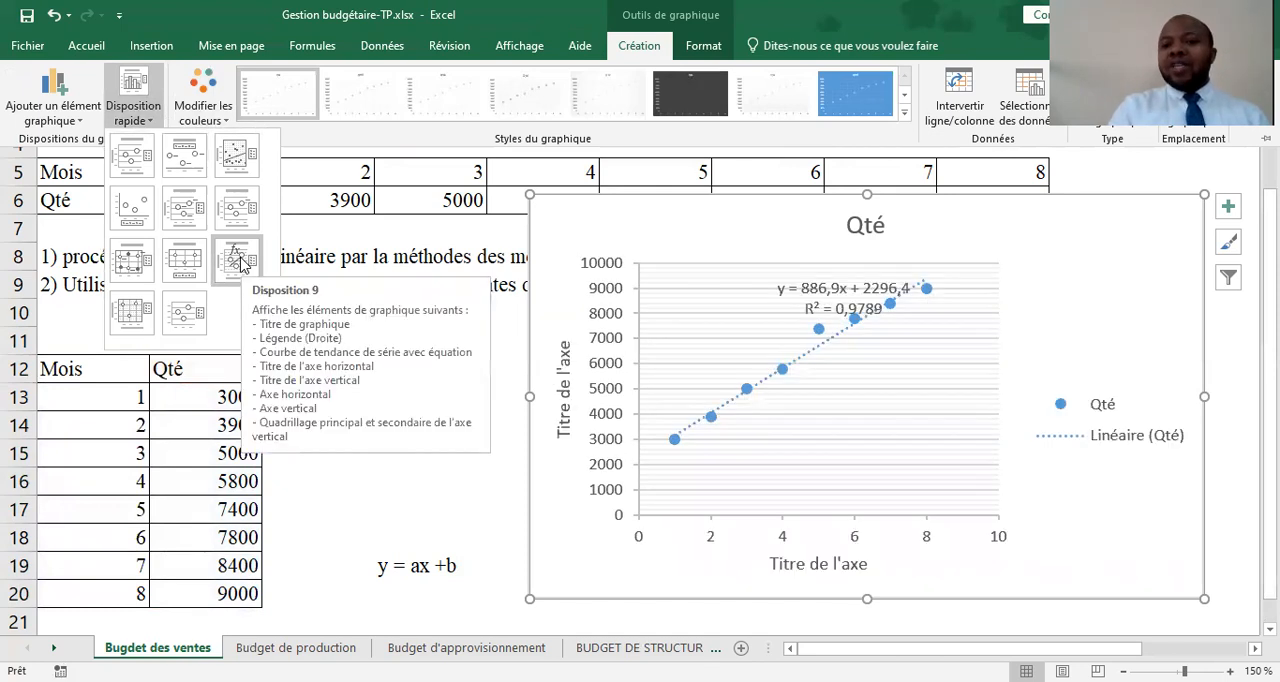
click(238, 261)
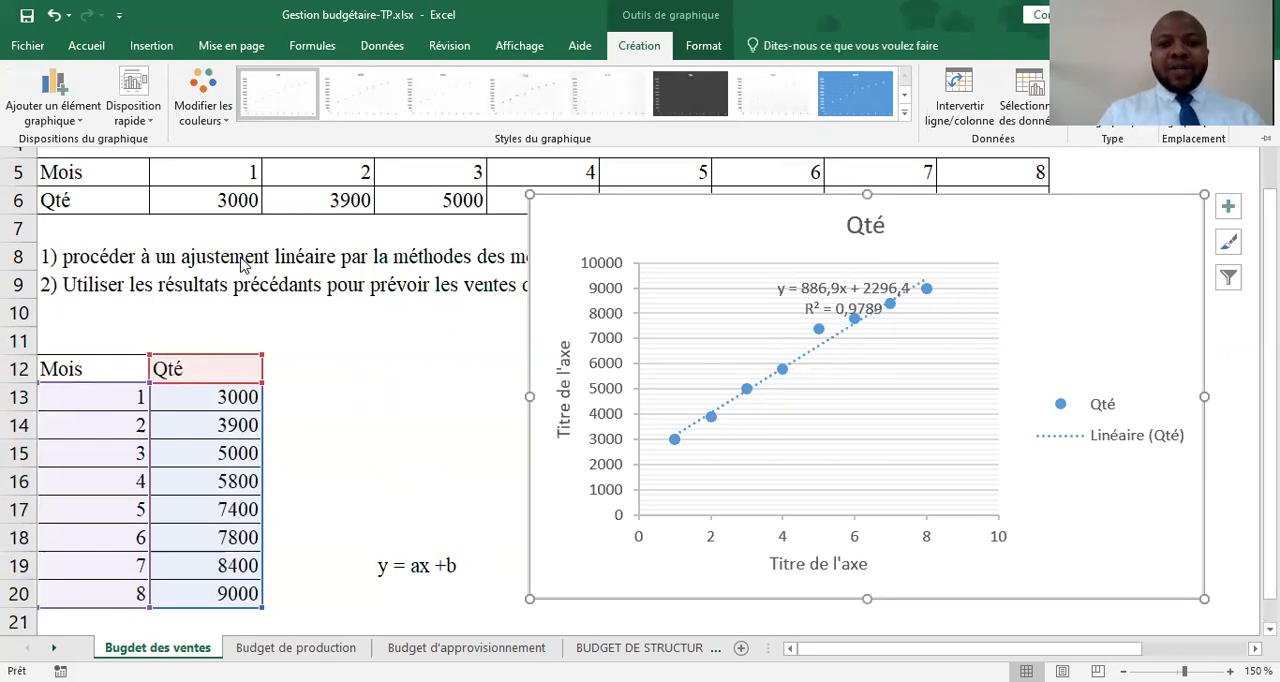
Label cell C21 "a" and enter the slope 886,9 from the trendline equation in D21
click(367, 606)
click(330, 614)
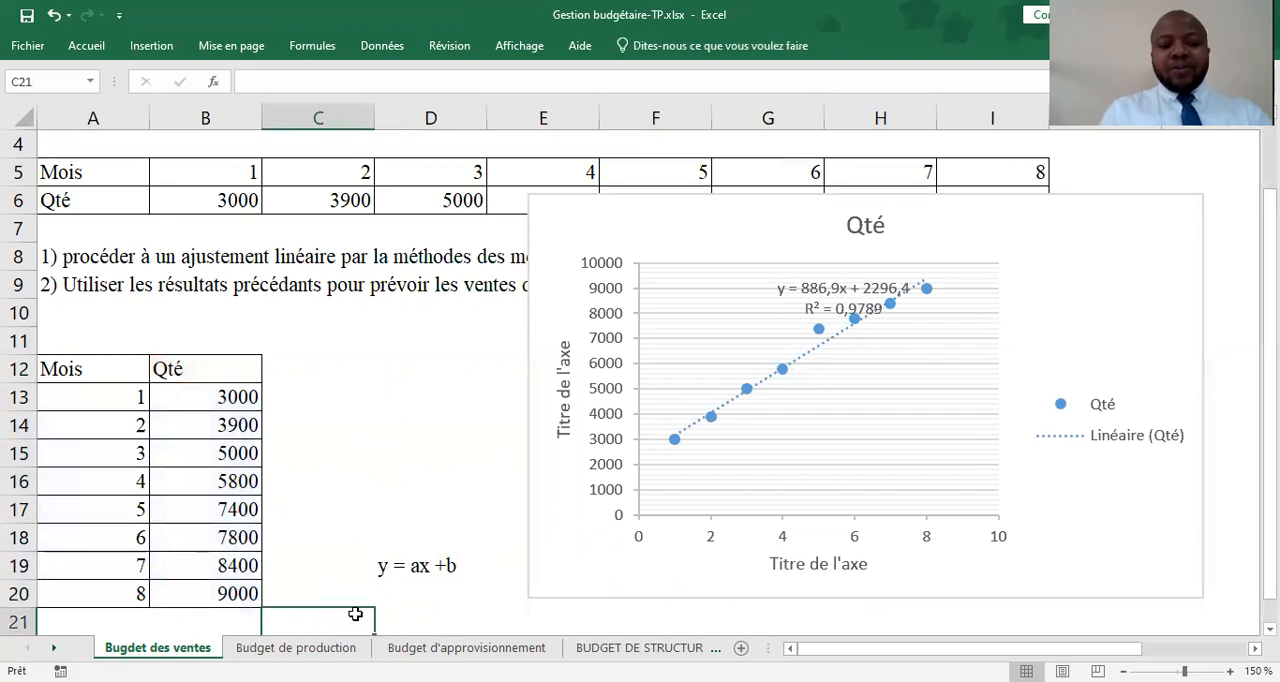
text(a)
key(Tab)
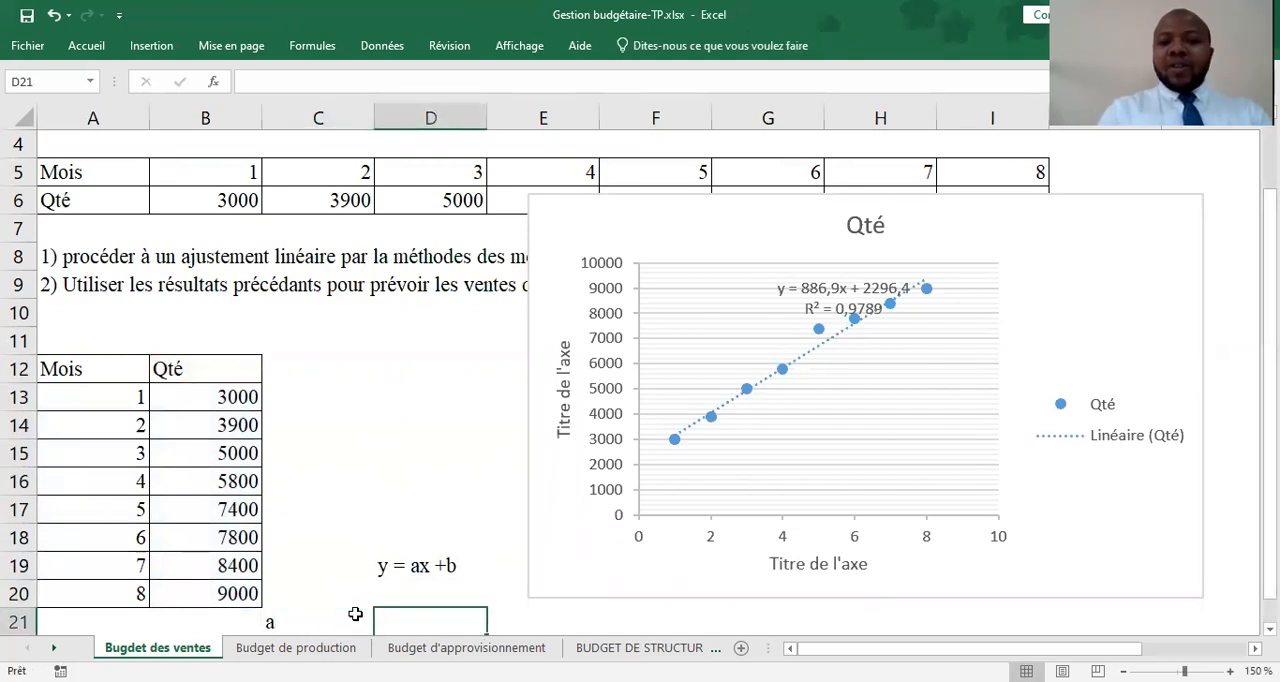
text(886,9)
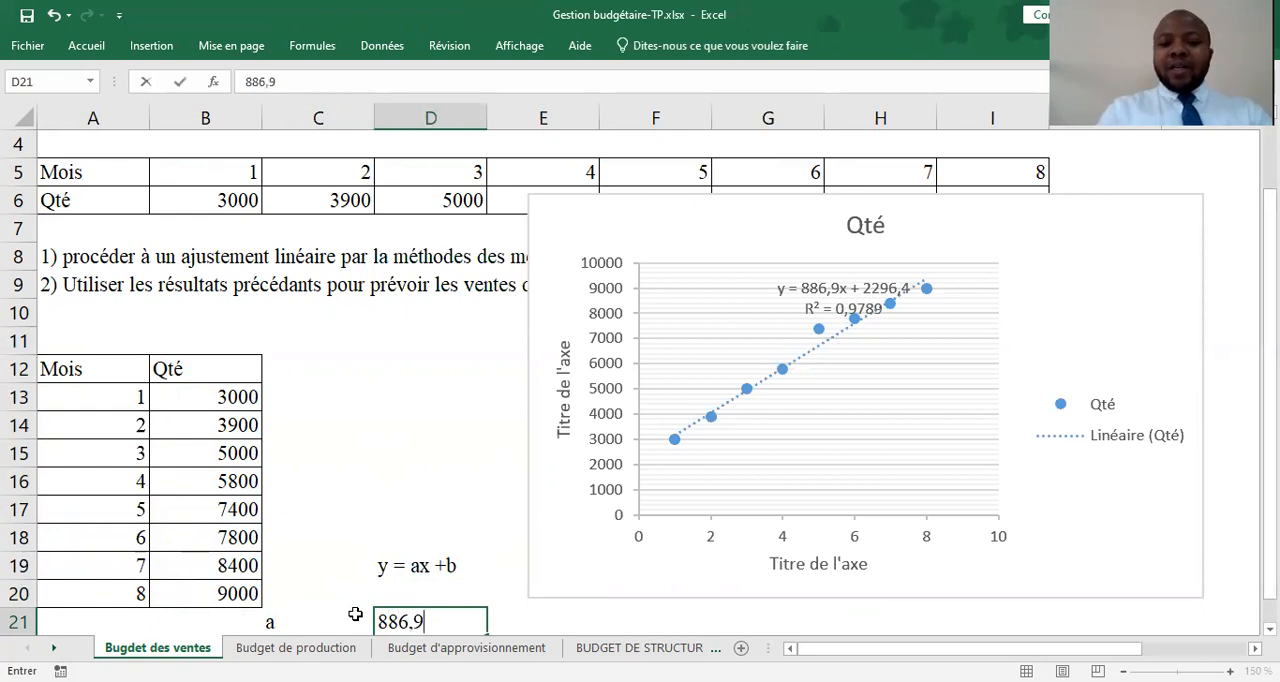
key(Return)
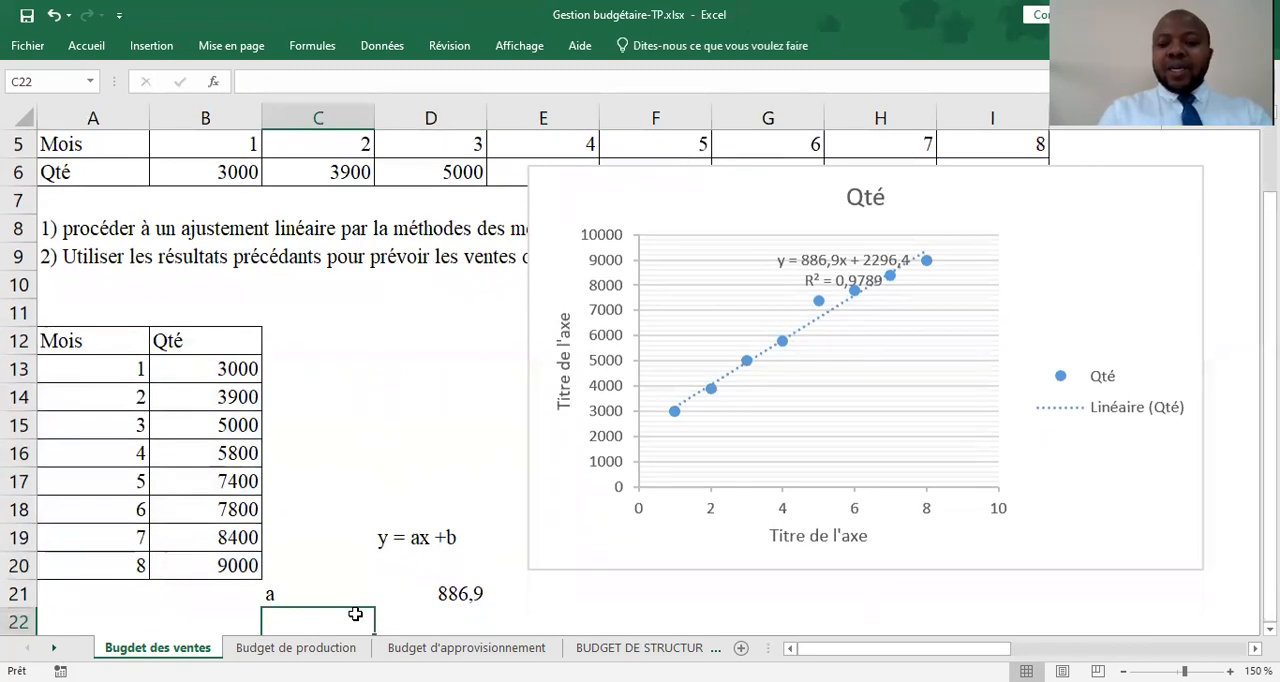
Label cell C22 "b" and enter the intercept 2296,4 from the trendline equation in D22
text(22)
key(BackSpace)
key(BackSpace)
text(b)
key(Tab)
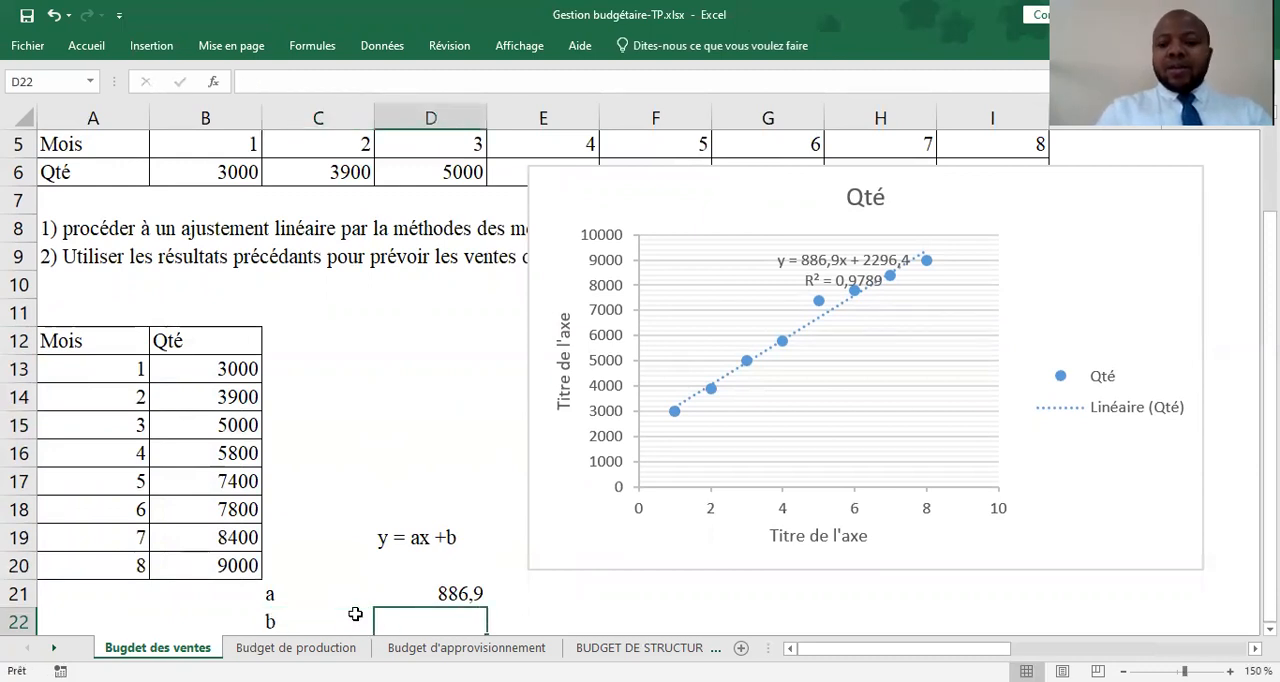
text(2296,4)
key(Return)
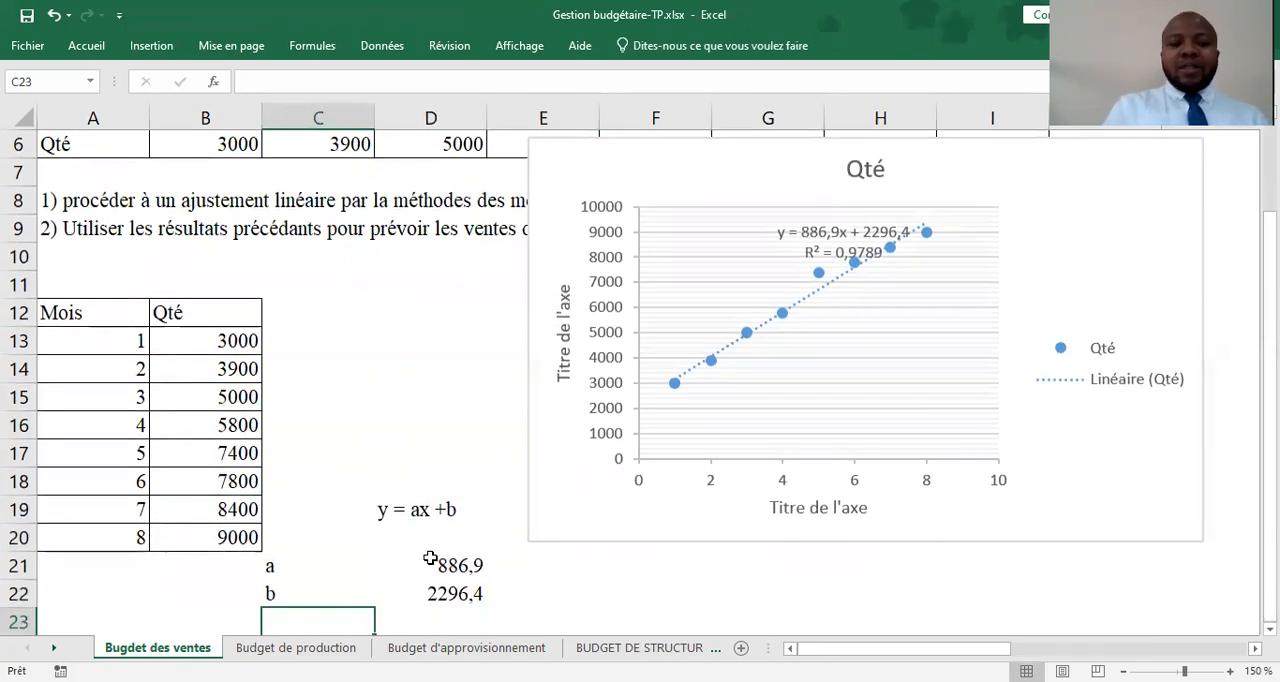
Extend the Mois column with the forecast months 9, 10, 11 and 12 in A21:A24
click(127, 564)
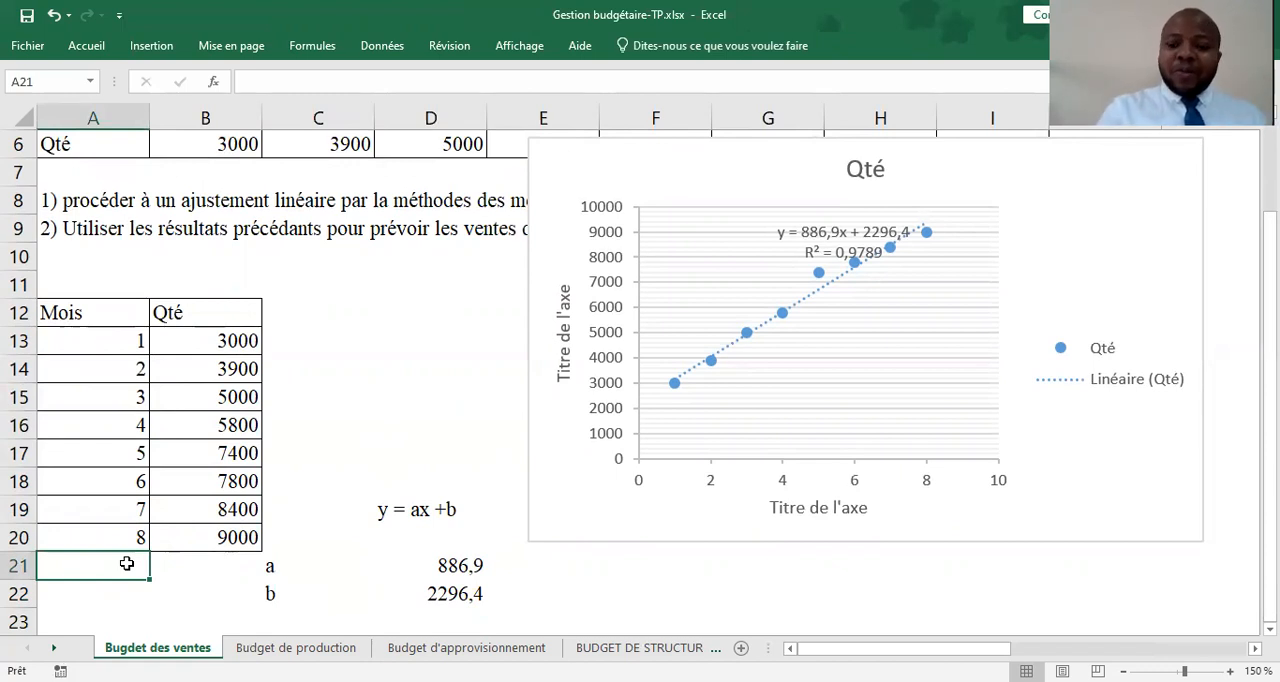
text(9)
key(Return)
text(10)
key(Return)
text(11)
key(Return)
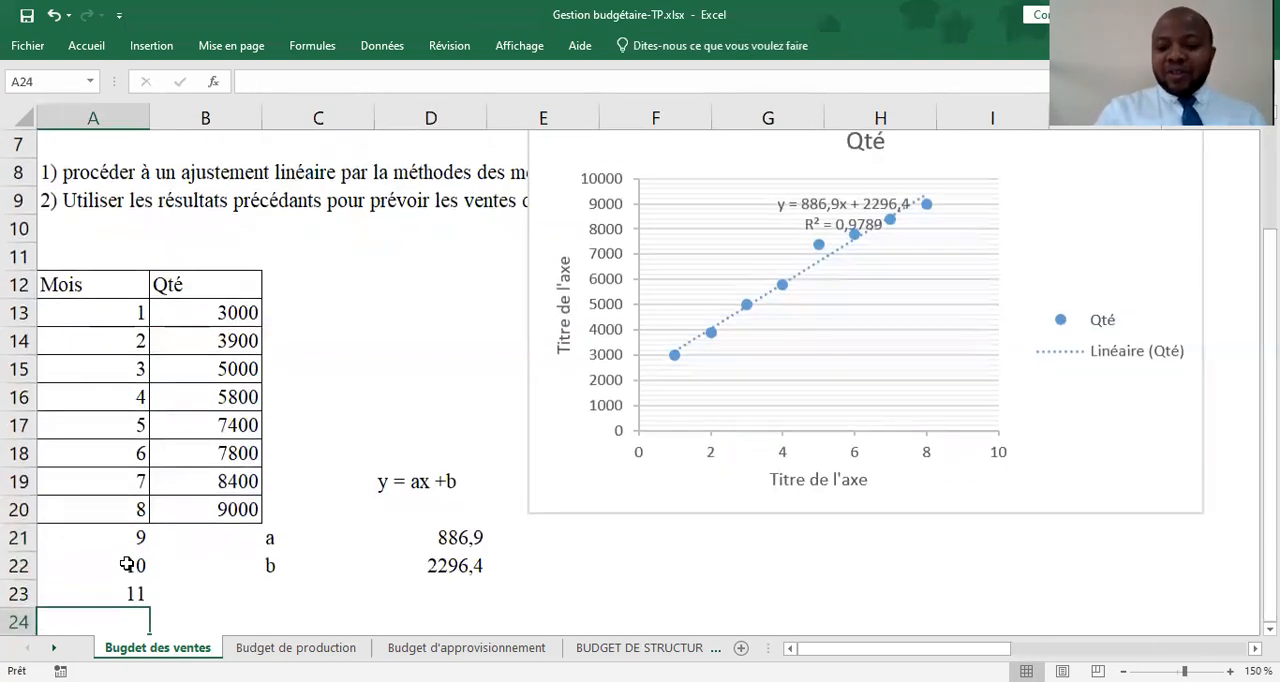
text(15)
key(BackSpace)
text(2)
key(Tab)
Enter the month 9 forecast formula +D21*A21+D22 in B21, multiplying the slope by the month and adding the intercept
key(Up)
key(Up)
key(Up)
text(+)
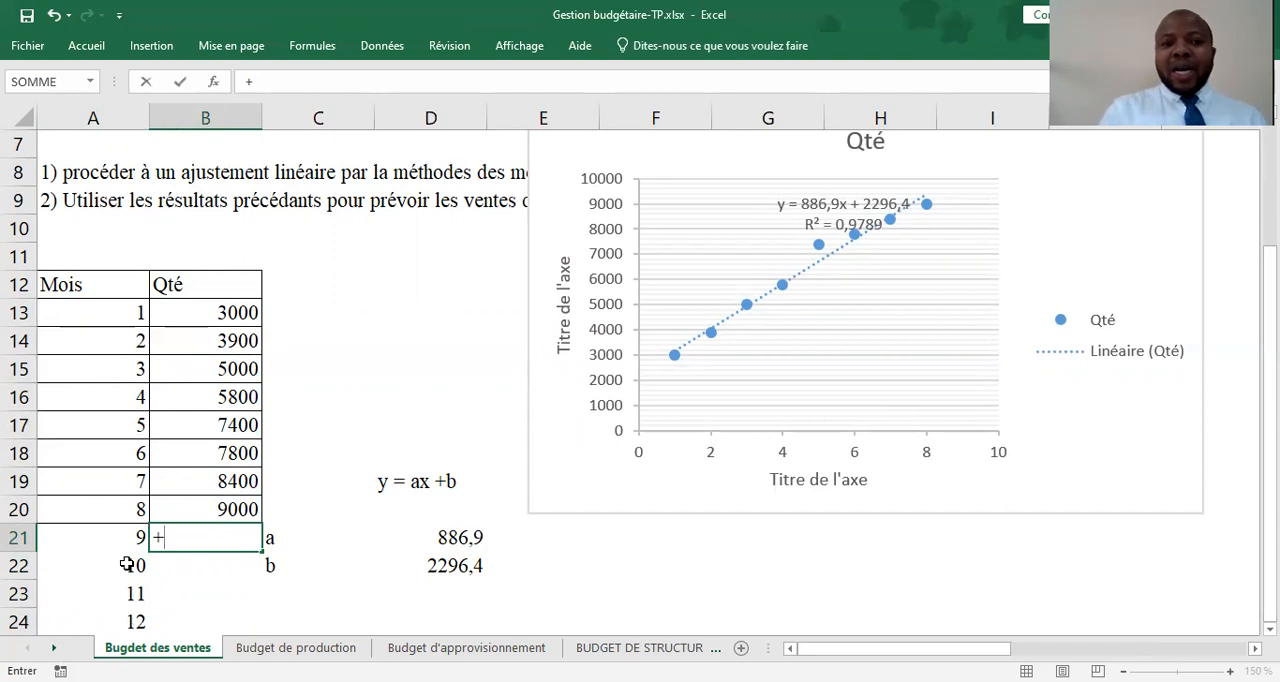
click(436, 540)
text(*)
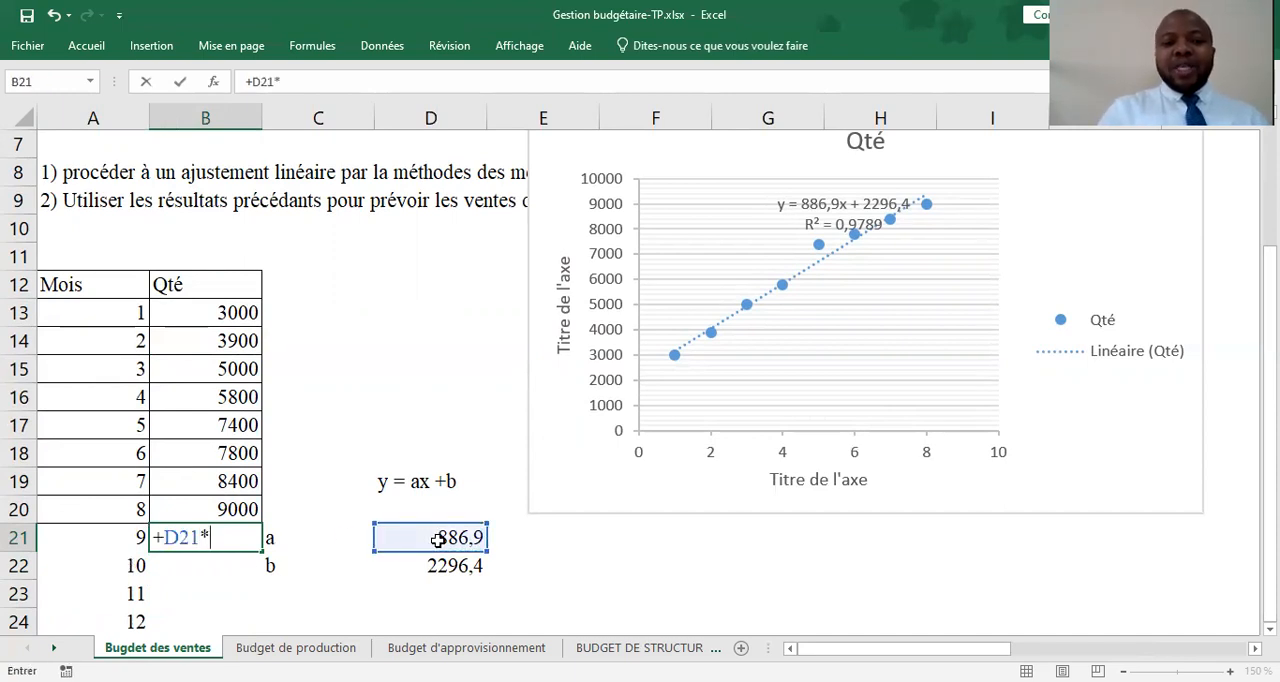
click(119, 546)
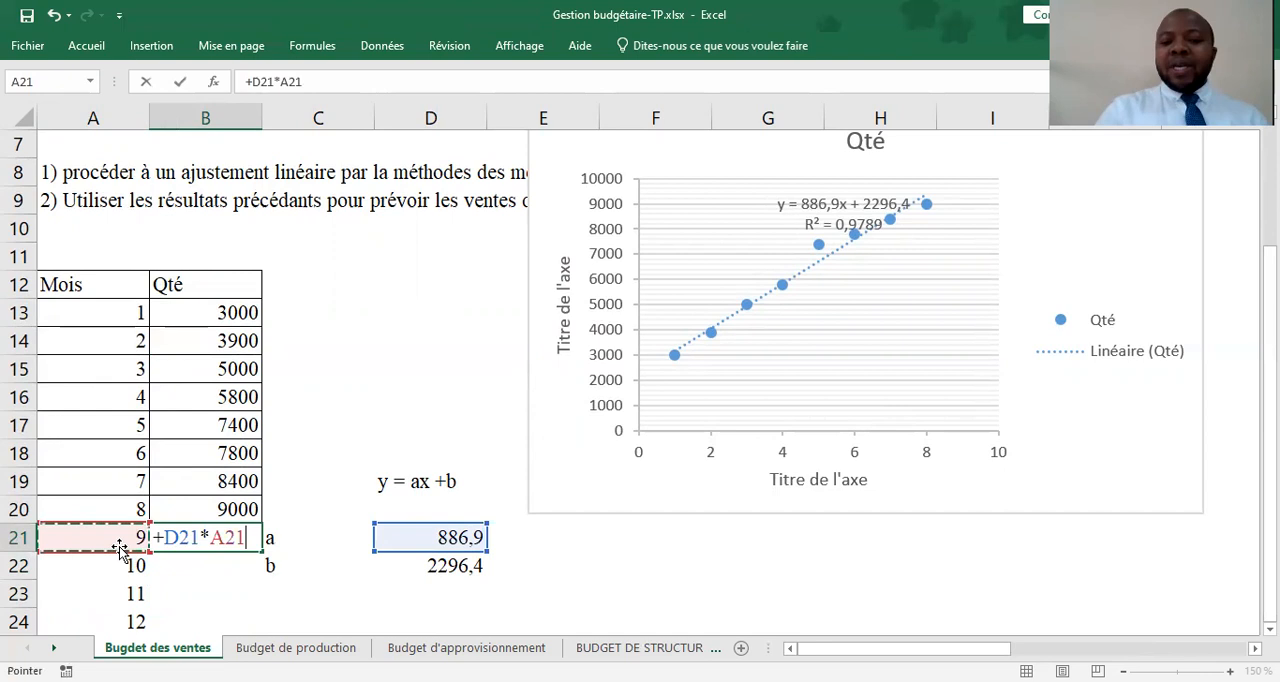
text(+)
click(432, 568)
key(Return)
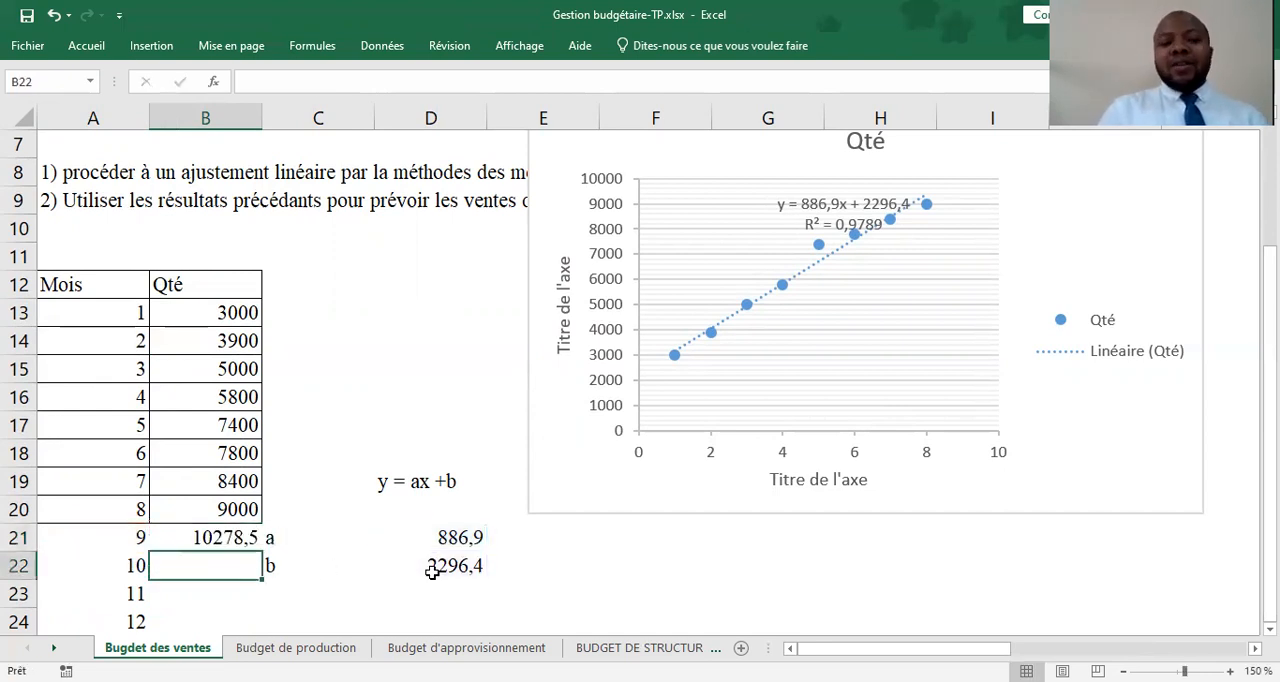
Make the slope and intercept references absolute in B21's formula so it reads =+$D$21*A21+$D$22
click(220, 538)
double_click(220, 538)
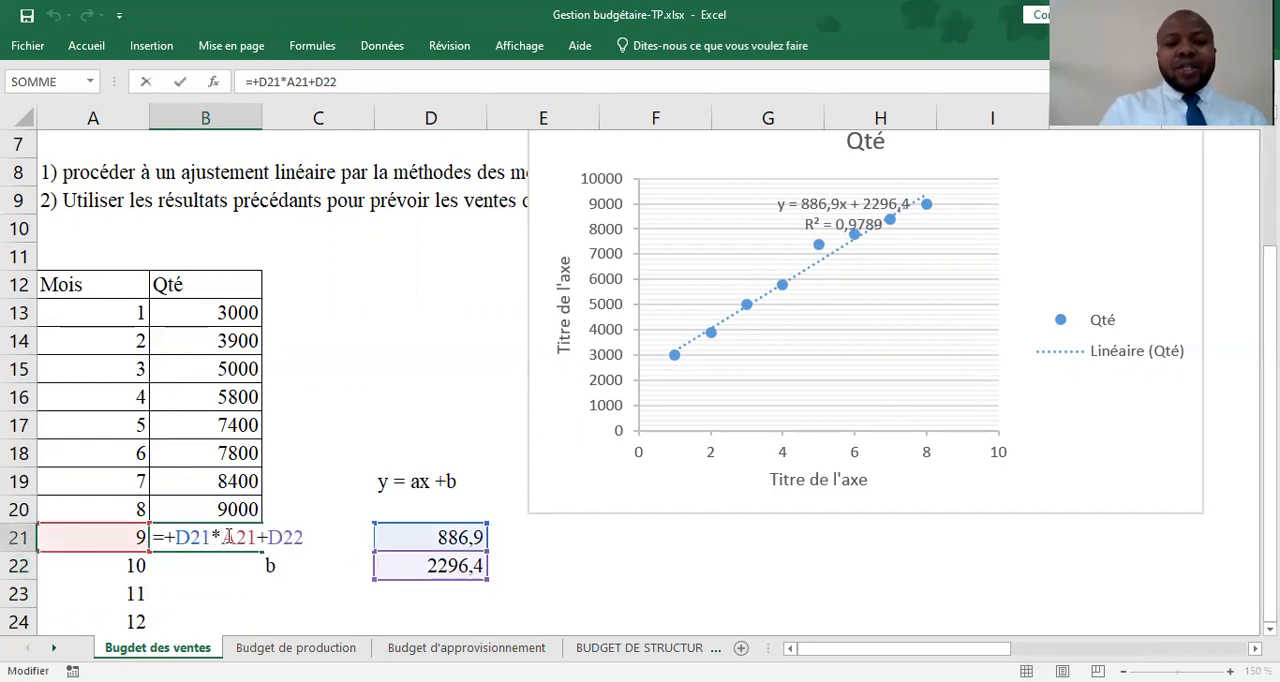
text($)
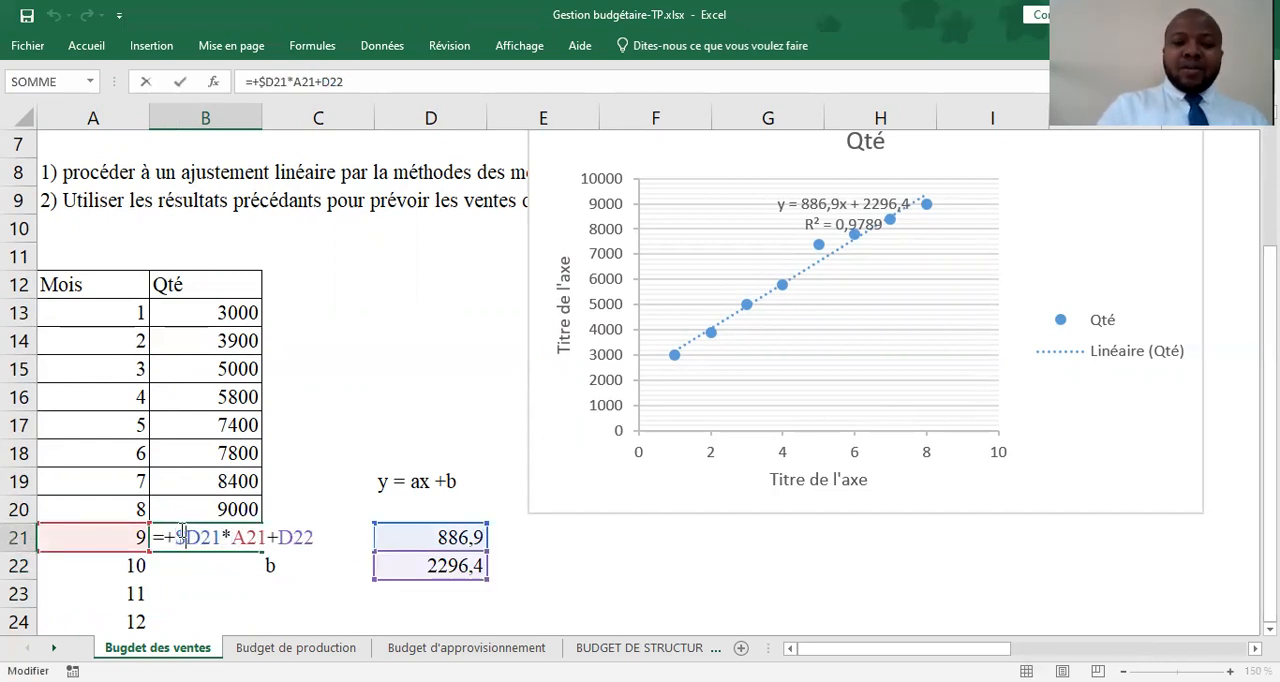
click(201, 538)
text($)
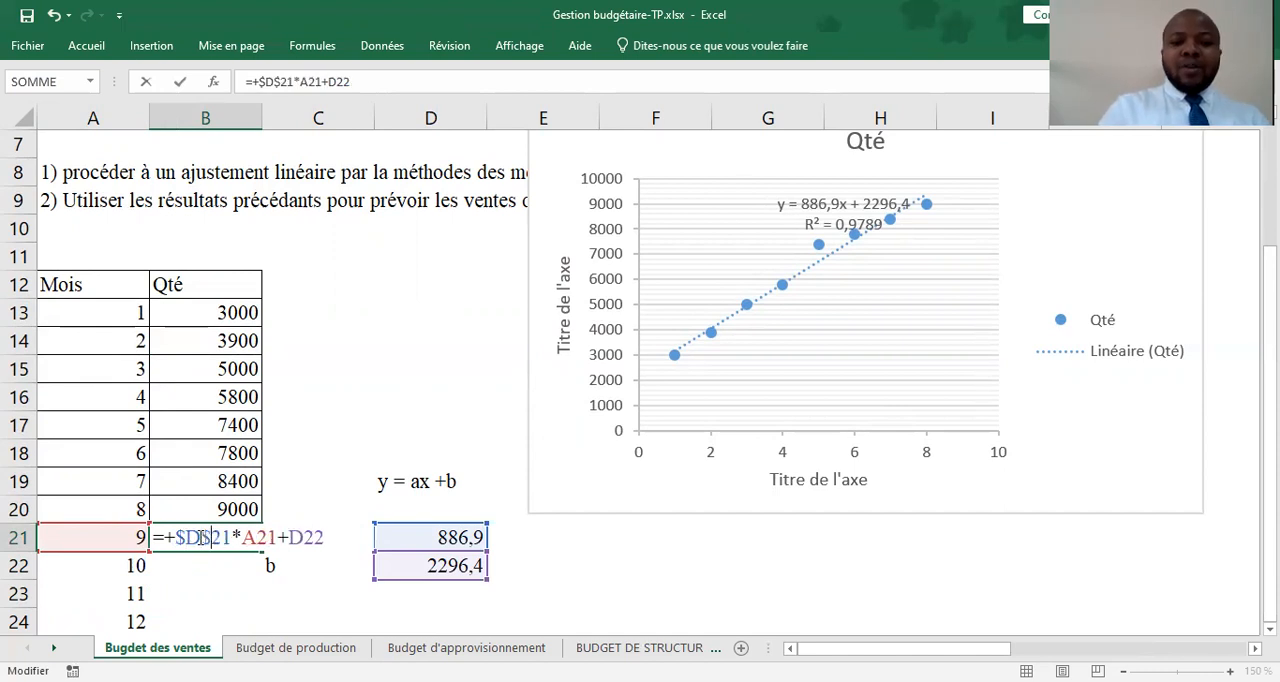
click(292, 537)
text($)
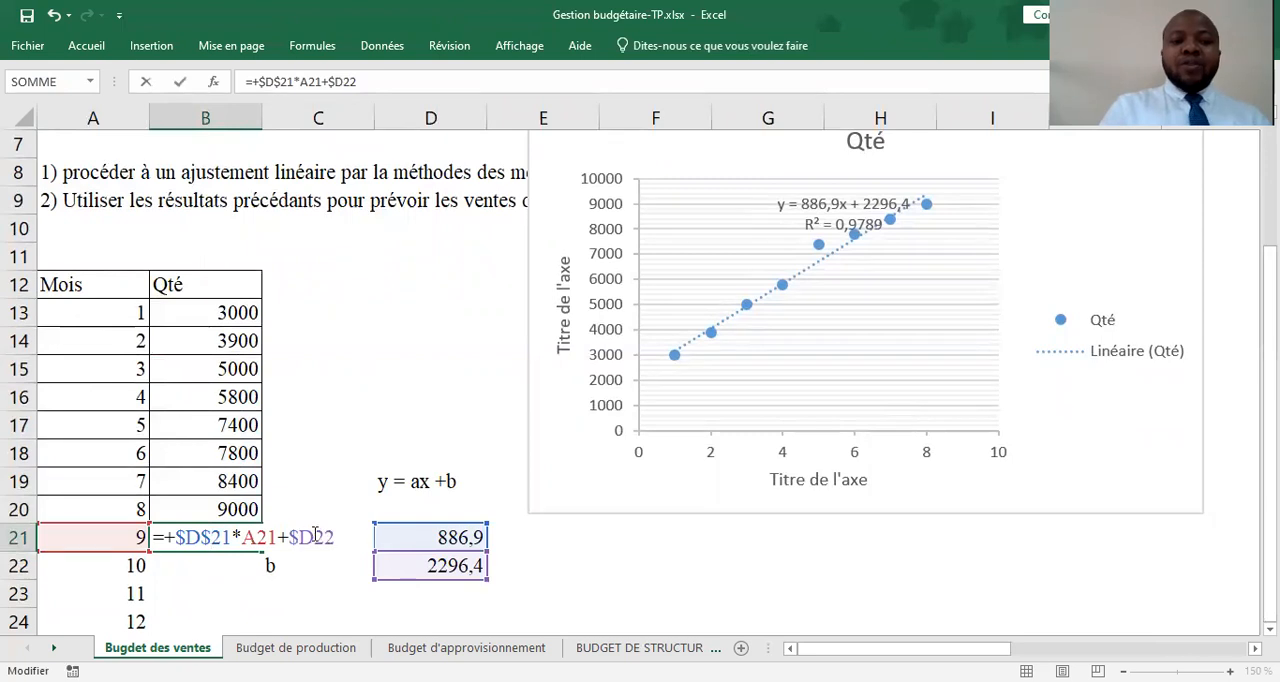
click(315, 537)
text($)
key(Return)
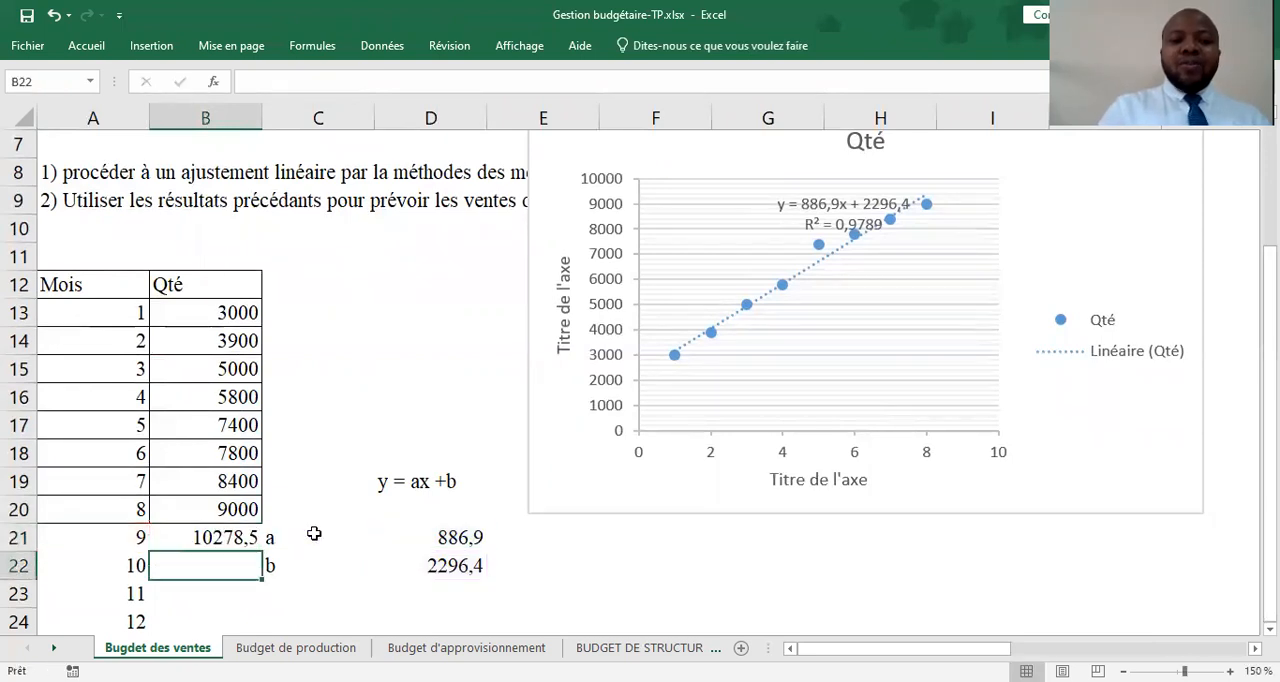
Fill the forecast formula from B21 down to B24 for months 10, 11 and 12
click(238, 541)
drag(265, 550, 262, 632)
click(358, 612)
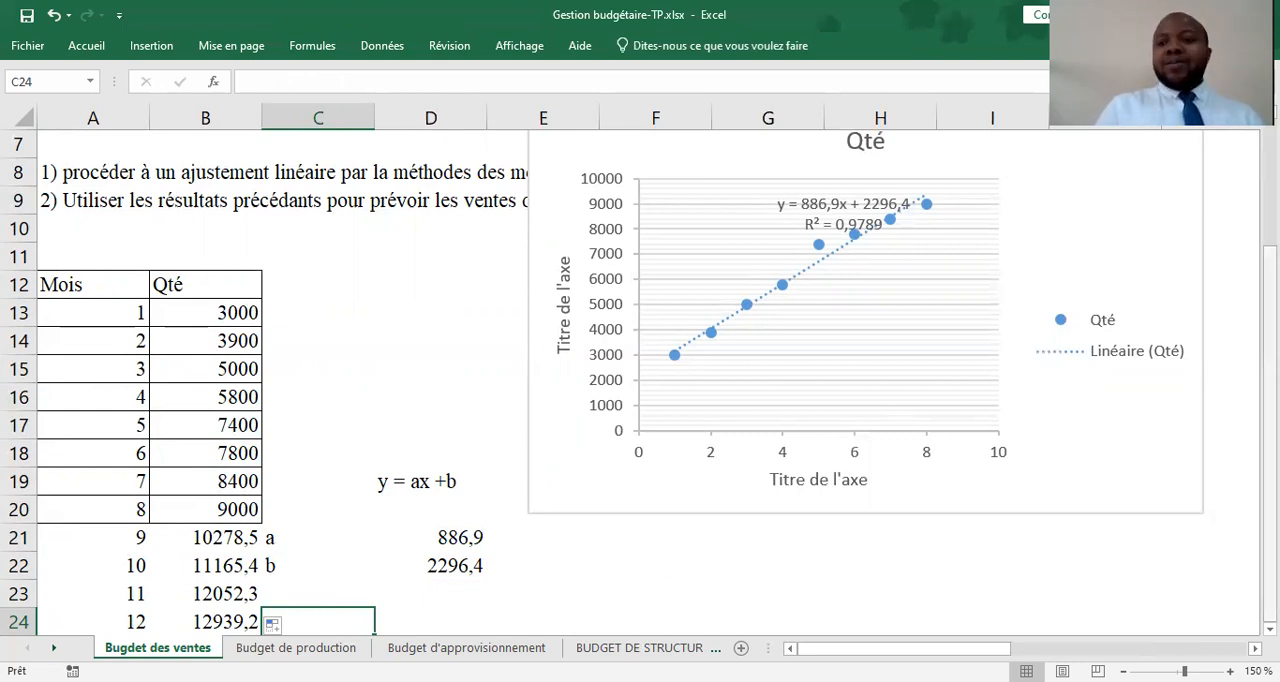
click(1270, 629)
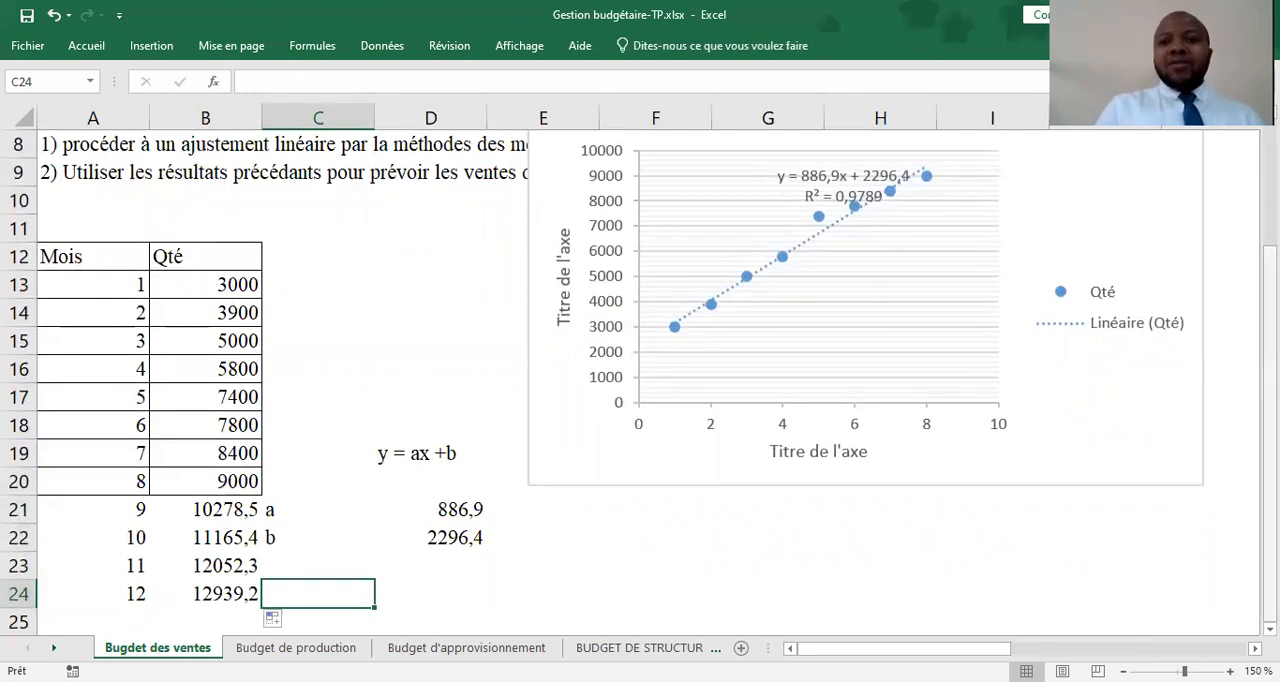
Move the Qté chart slightly down and to the left on the sheet
click(946, 223)
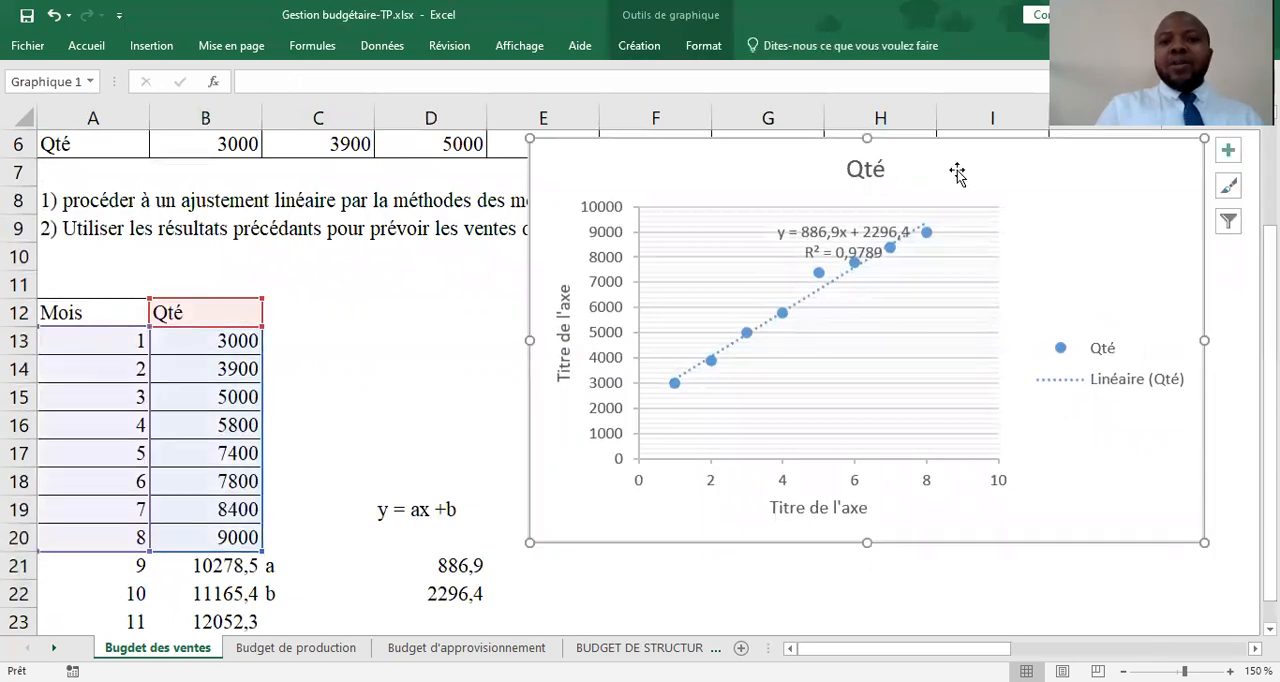
drag(877, 143, 869, 150)
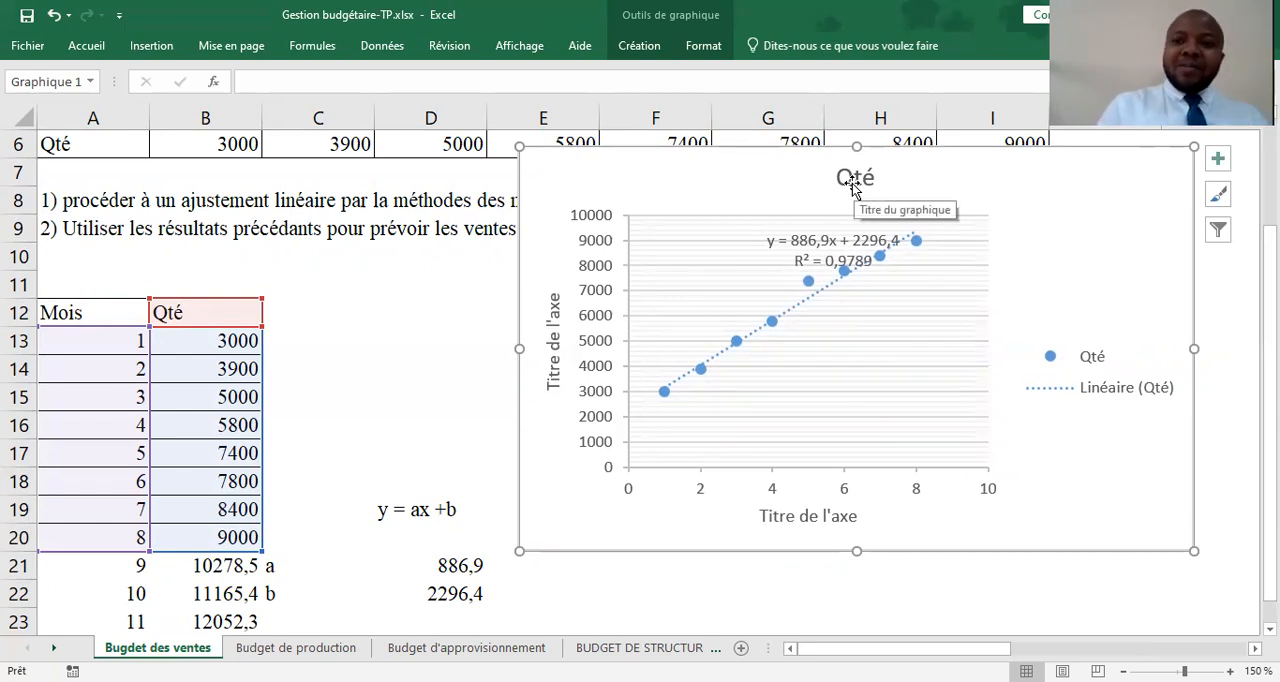
click(853, 182)
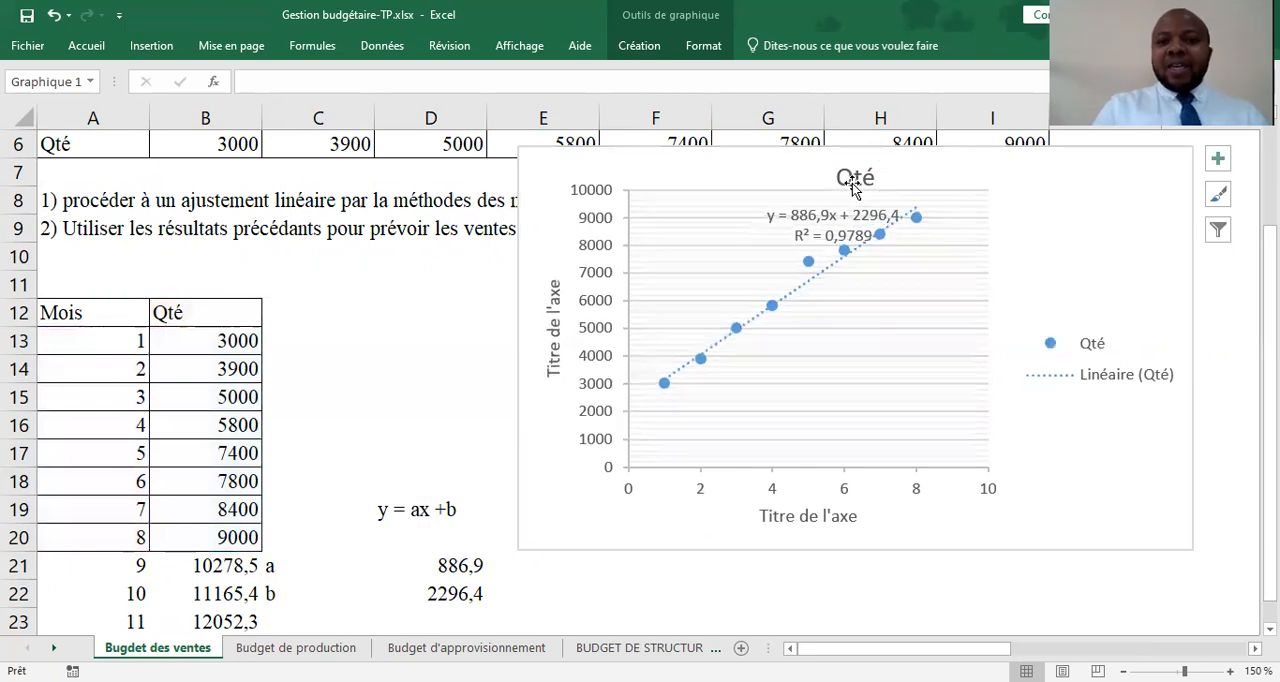
key(Delete)
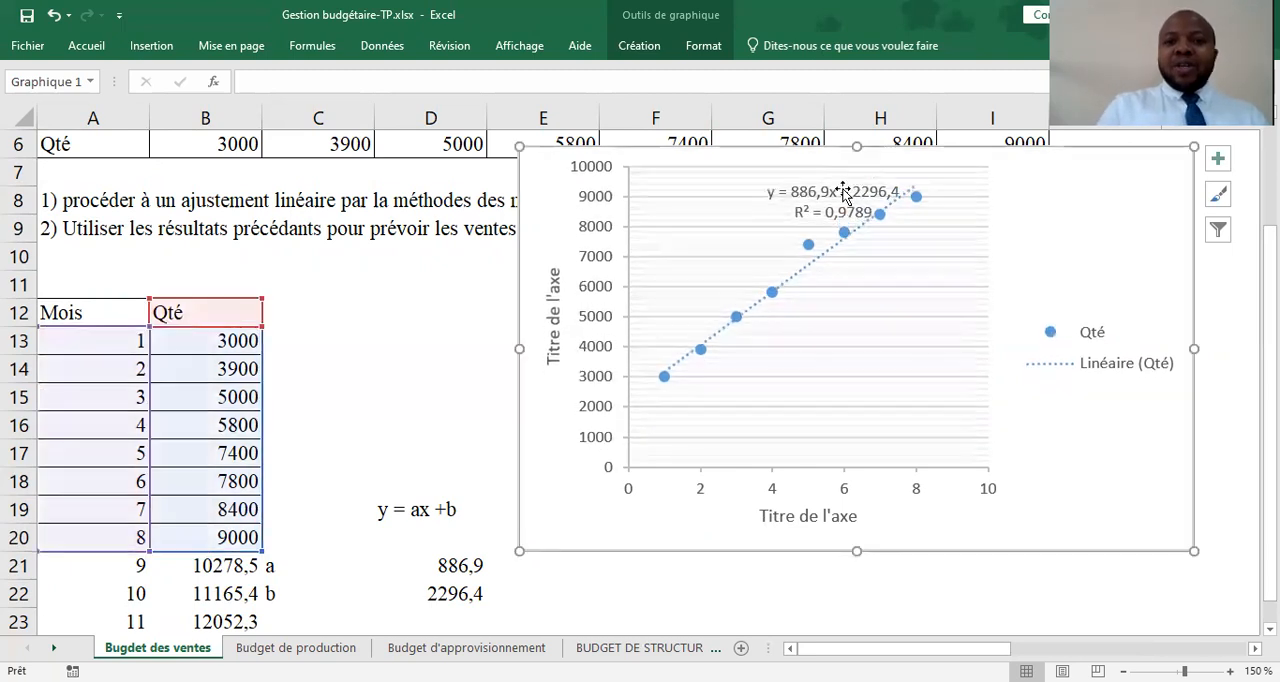
key(ctrl+z)
Delete the vertical and horizontal axis titles from the Qté chart
click(553, 330)
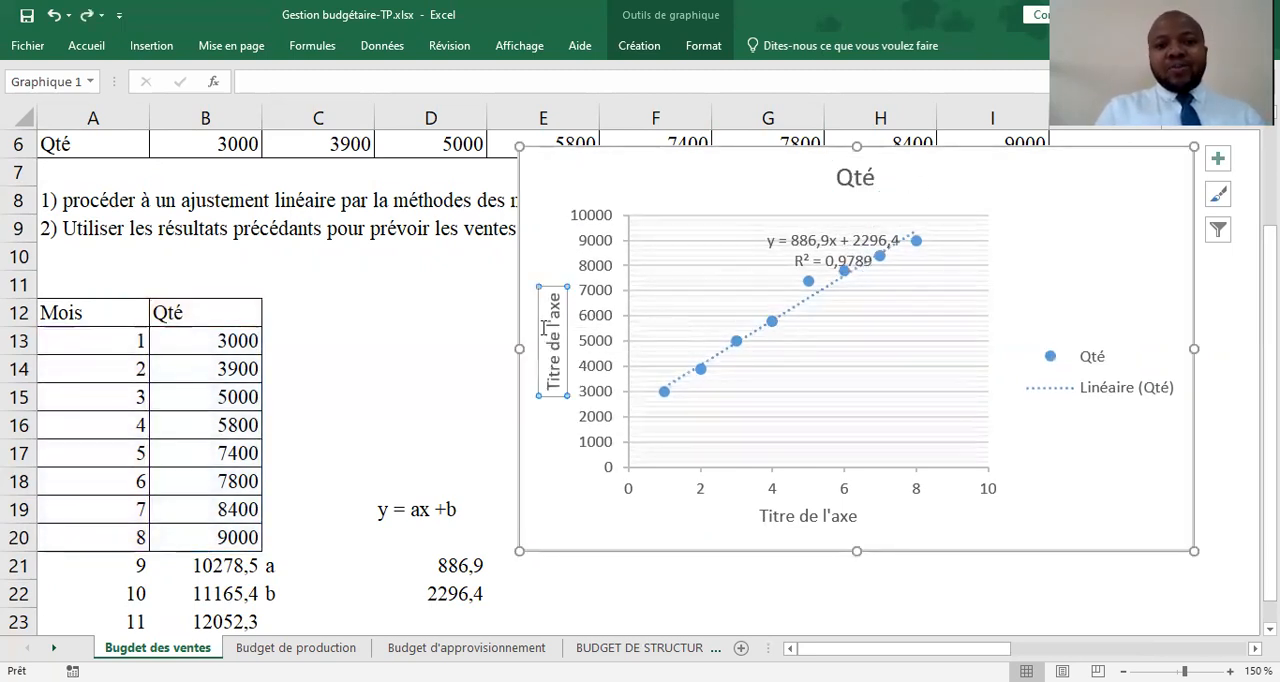
key(Delete)
click(818, 514)
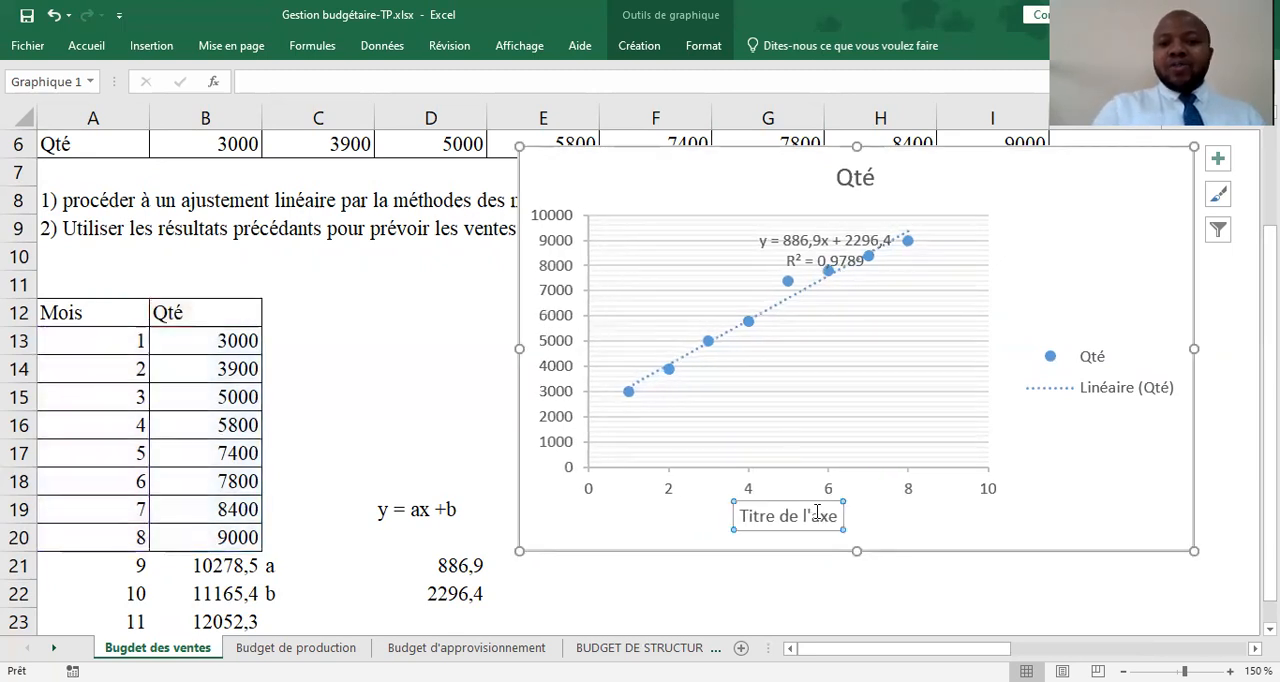
key(Delete)
Remove the legend and both the major and minor horizontal gridlines from the Qté chart
click(967, 432)
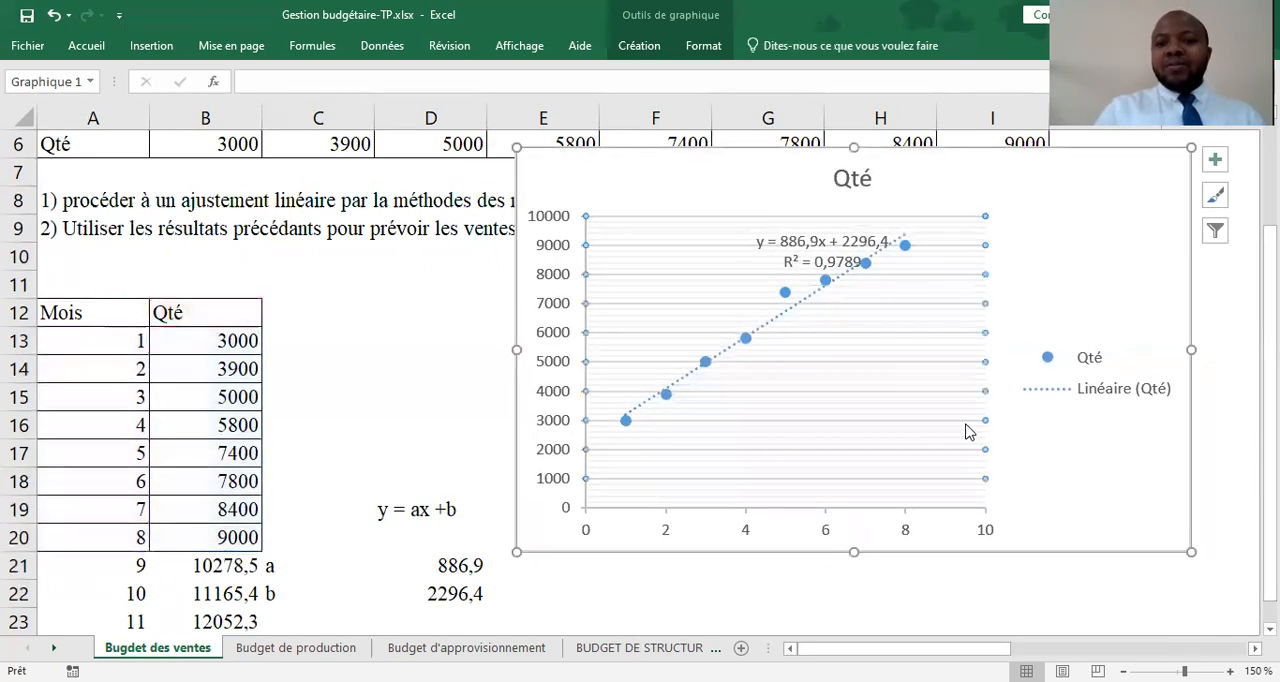
key(Delete)
click(1120, 378)
key(Delete)
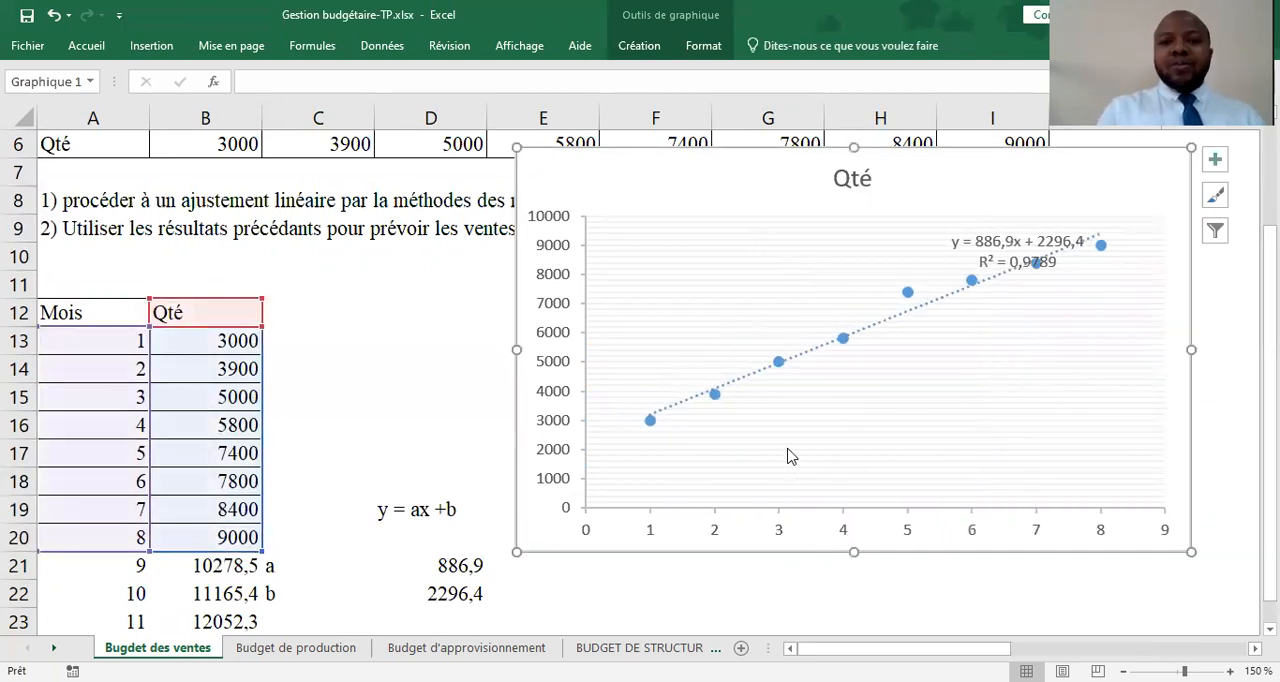
click(771, 280)
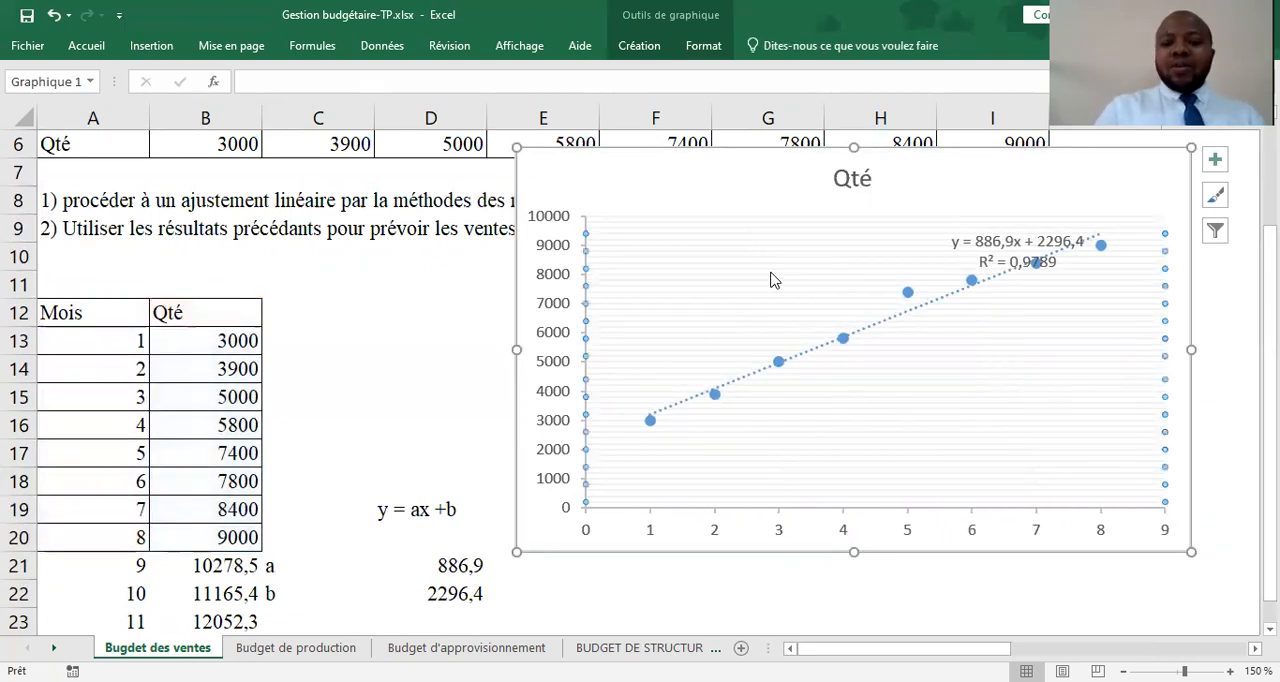
key(Delete)
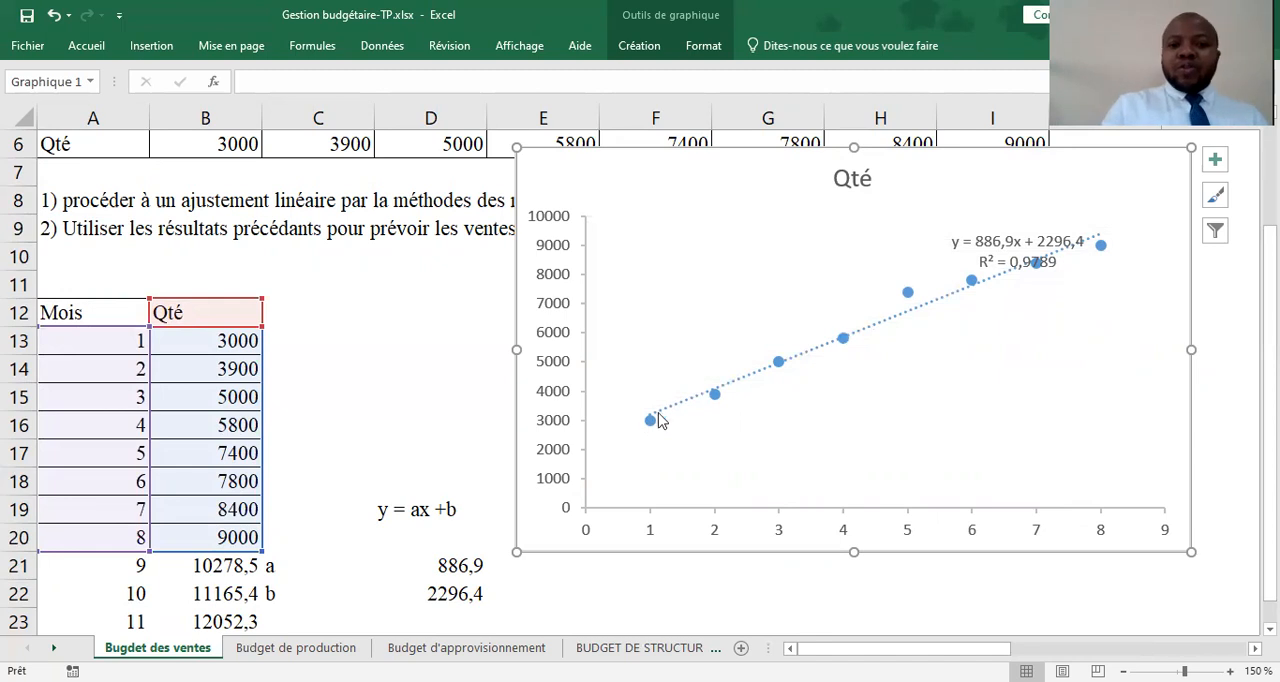
Apply the dark-background chart style to the Qté chart
click(650, 50)
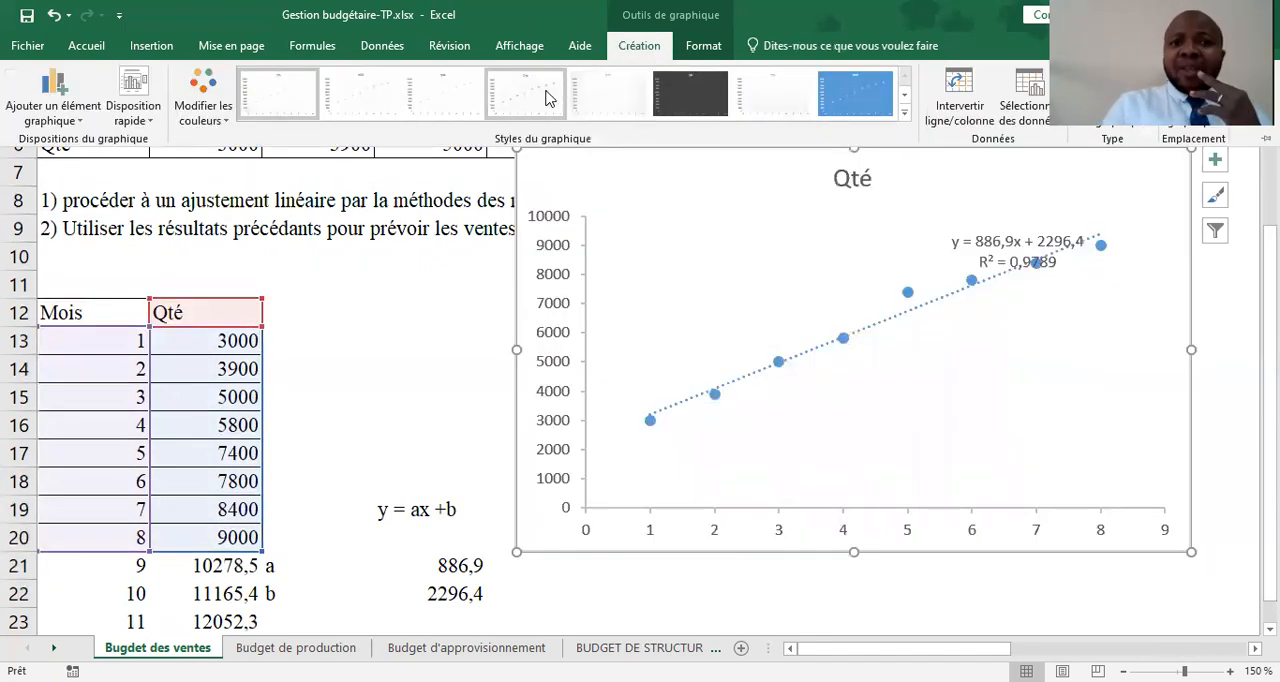
click(906, 100)
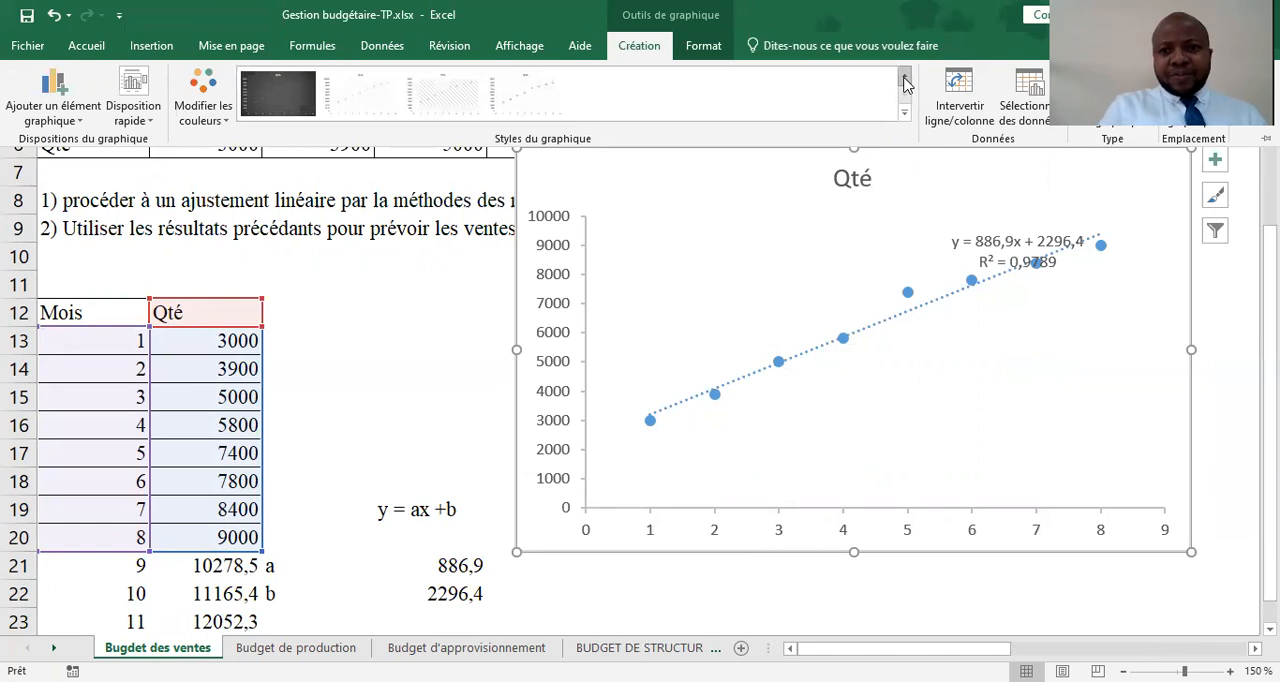
click(905, 78)
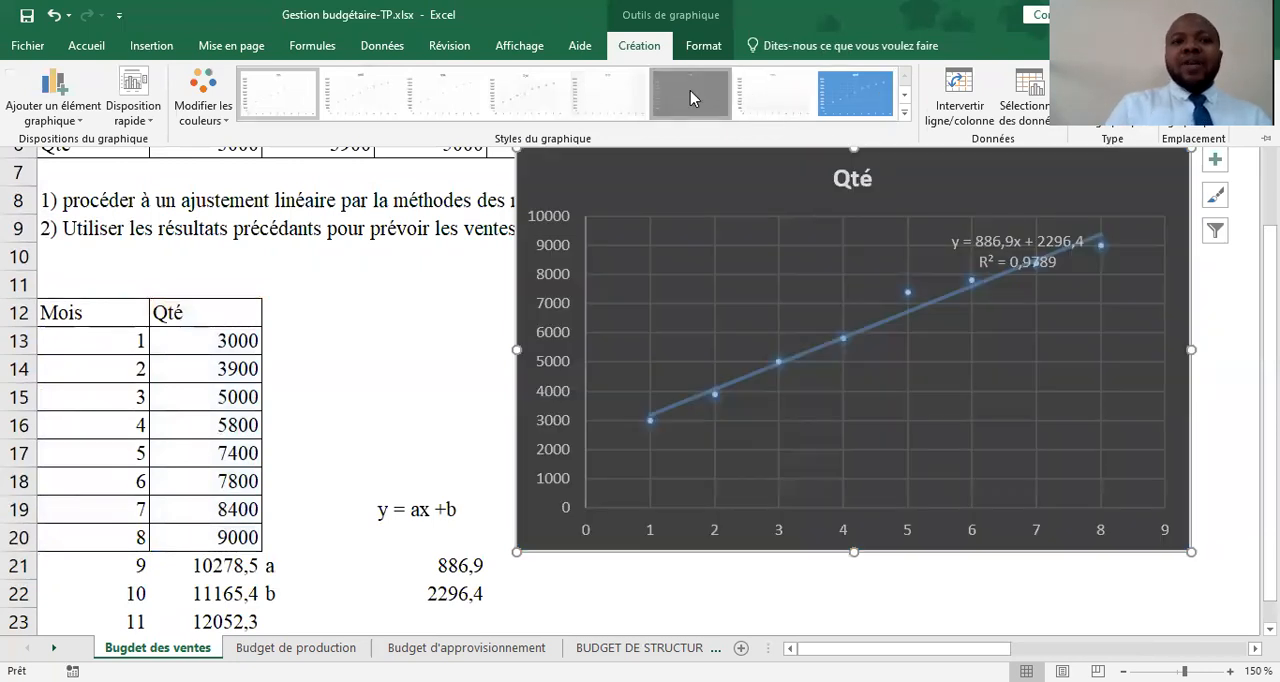
click(690, 92)
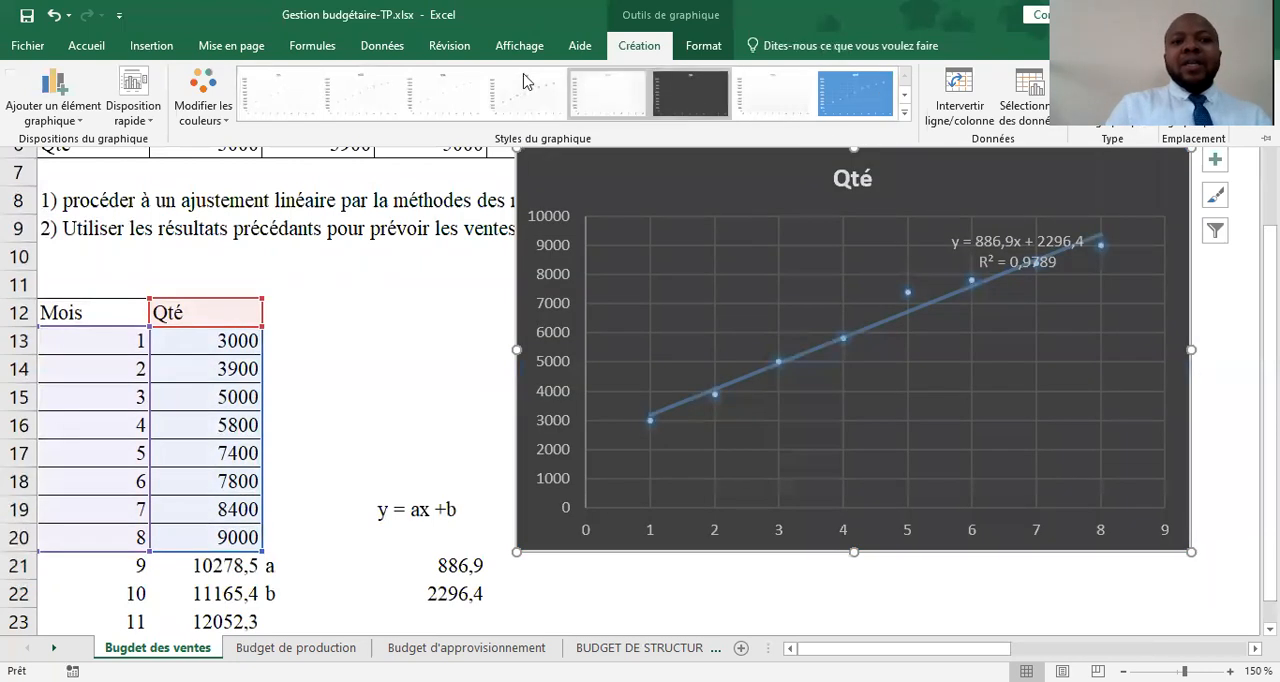
click(705, 46)
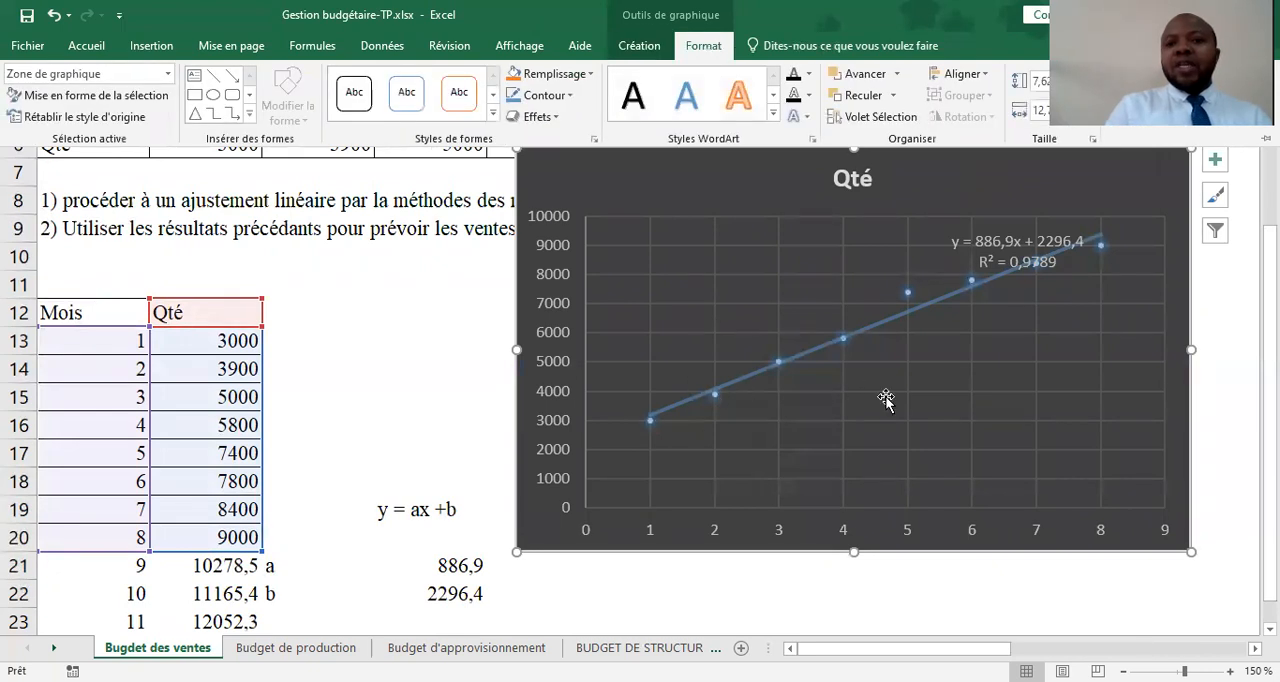
click(638, 46)
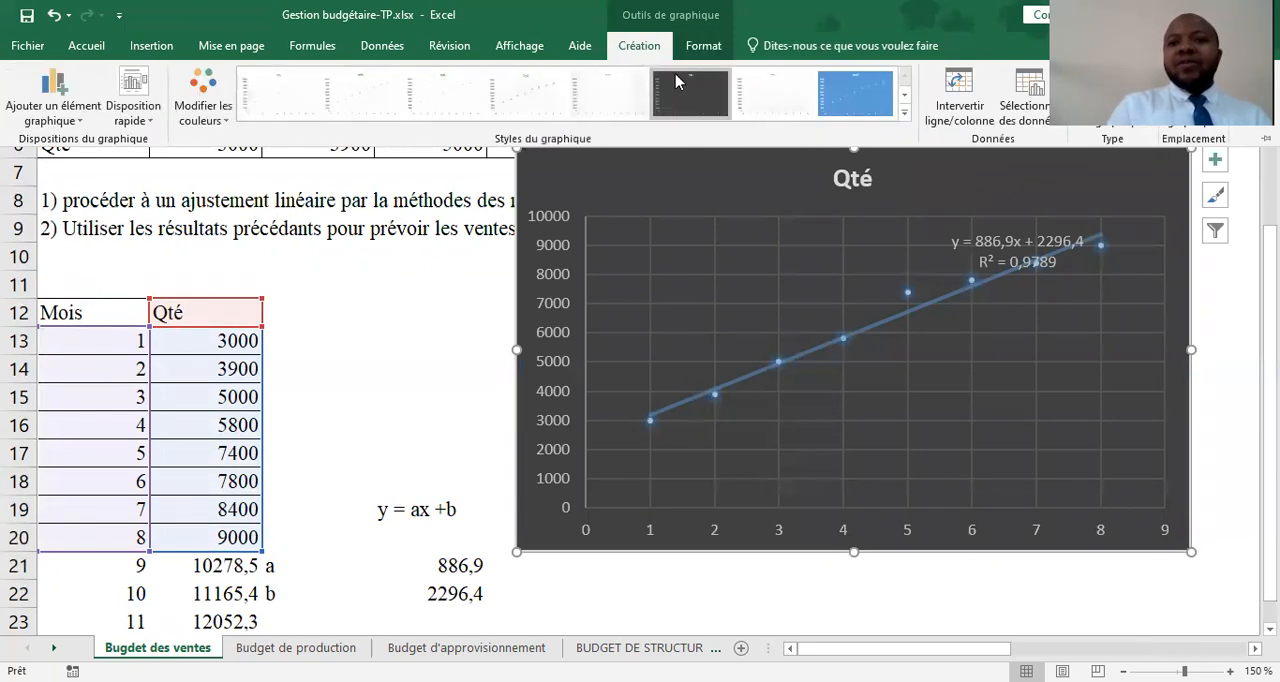
Add data labels to the points of the Qté series in the chart
click(714, 398)
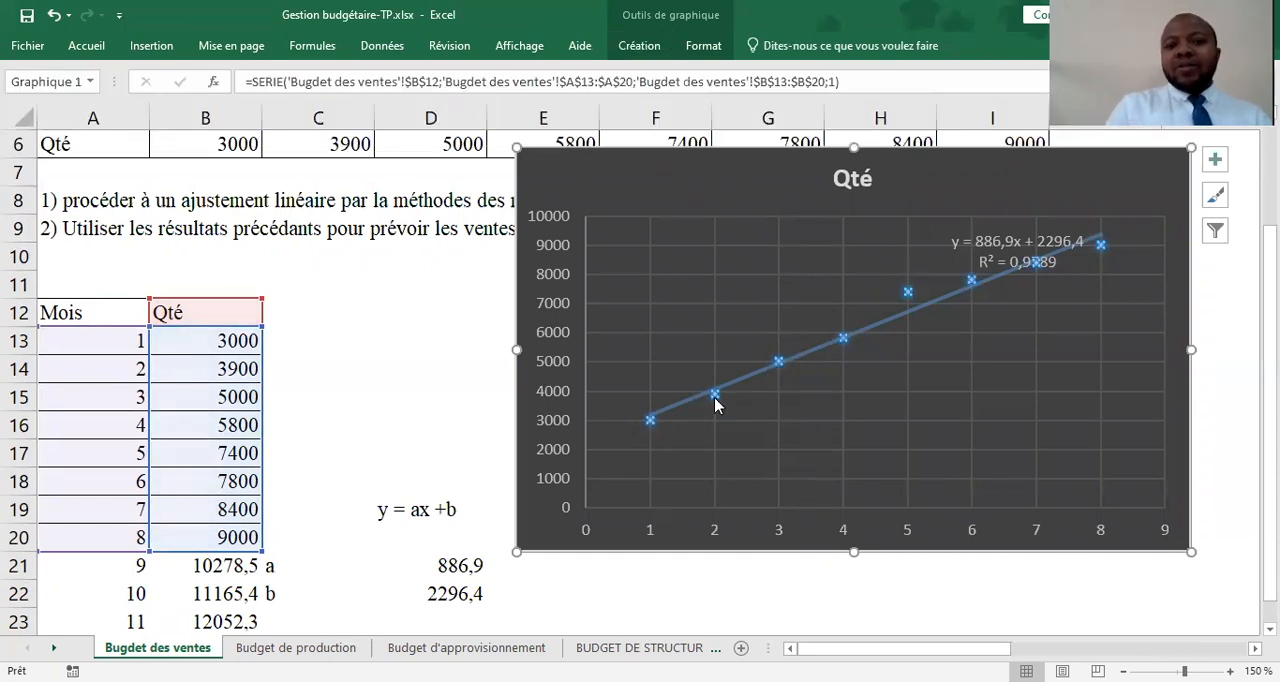
right_click(713, 398)
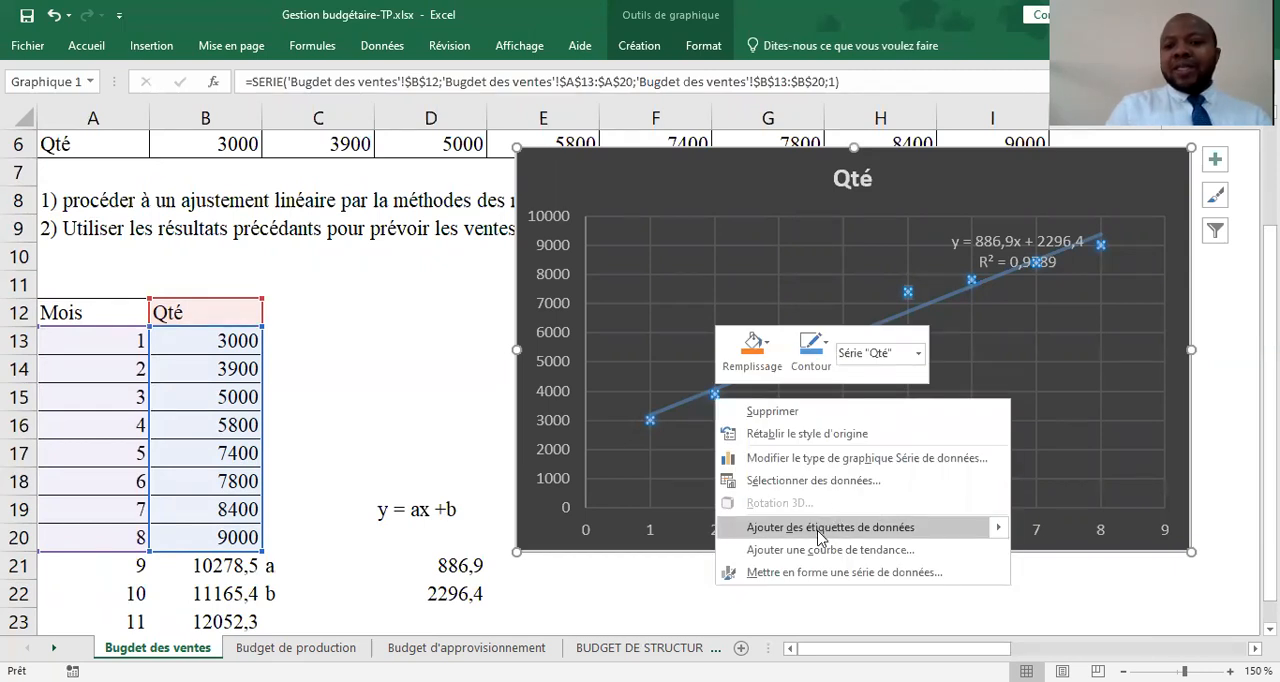
click(998, 535)
click(1077, 541)
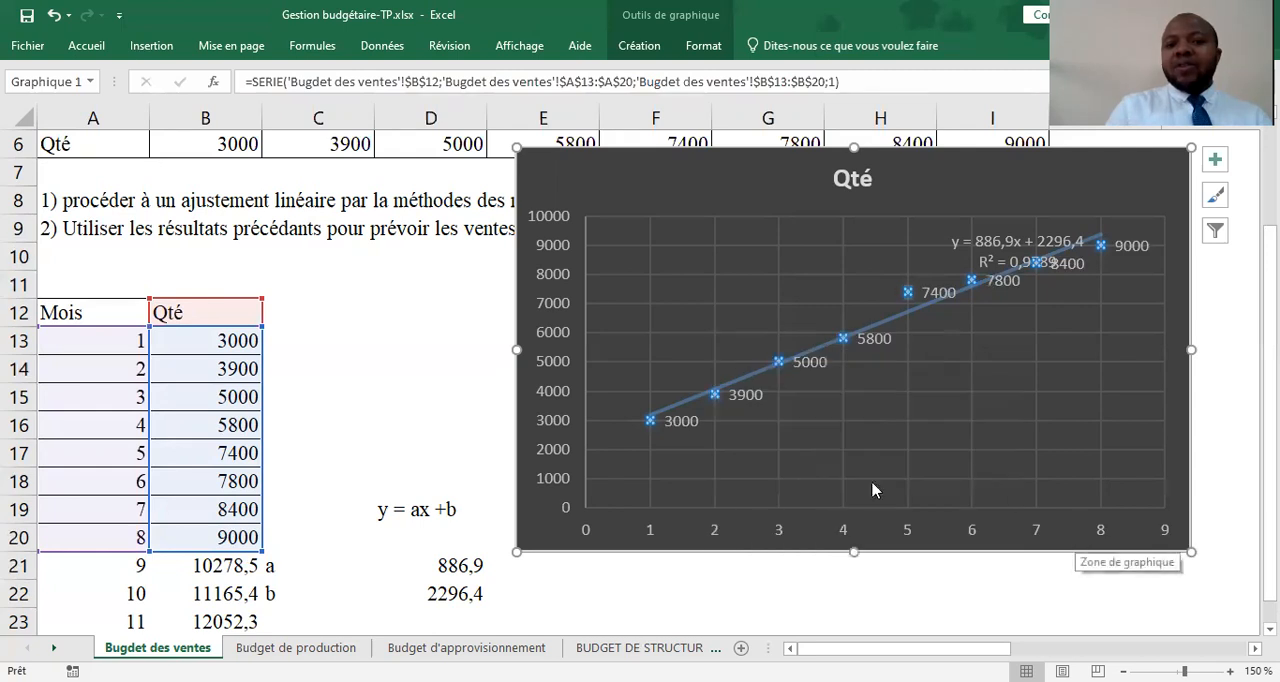
Delete the chart's vertical axis and move the trendline equation and R² label above the plot area, beside the title
click(568, 286)
click(566, 287)
key(Delete)
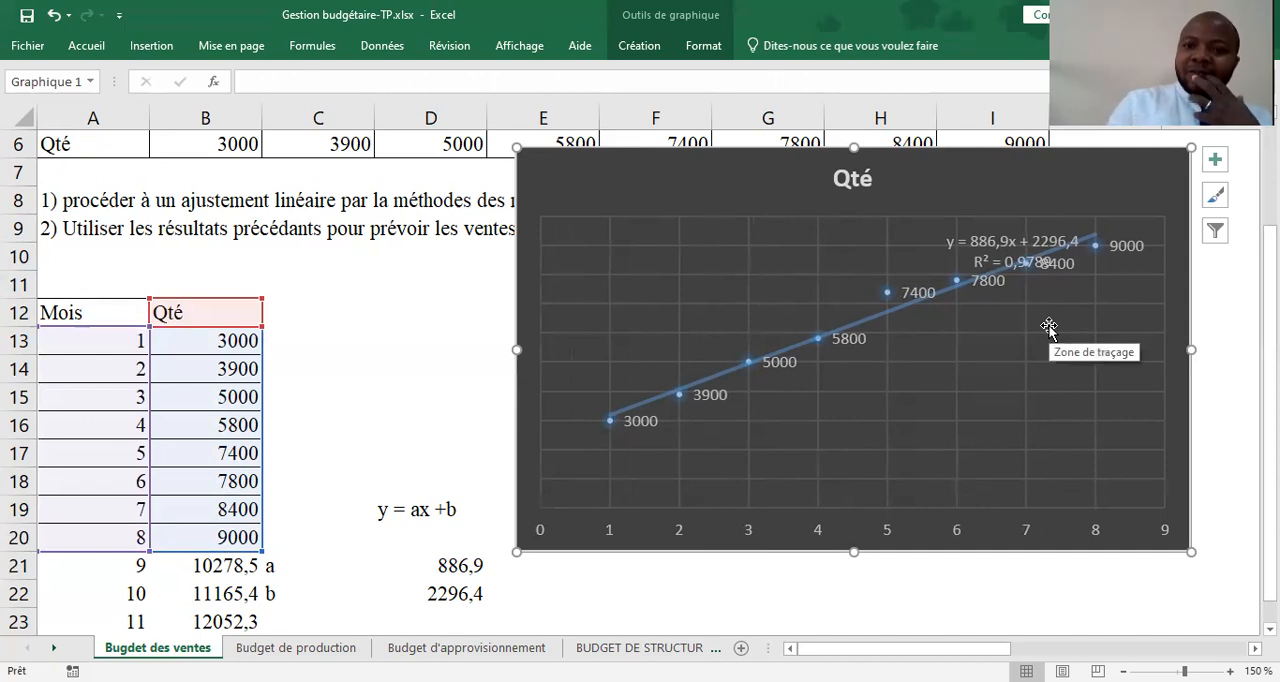
click(1000, 242)
drag(998, 226, 983, 176)
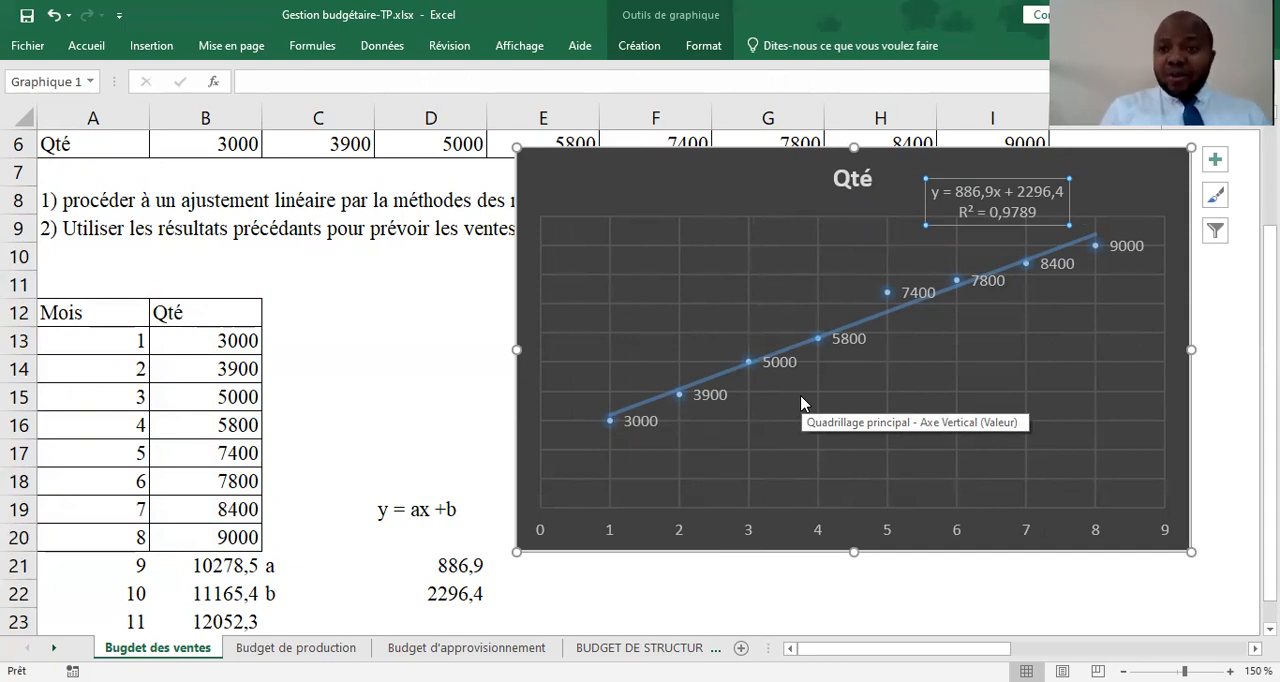
Copy the forecast month numbers 9 to 12 from A21:A24 to the cells starting at A26
scroll(346, 540, down, 2)
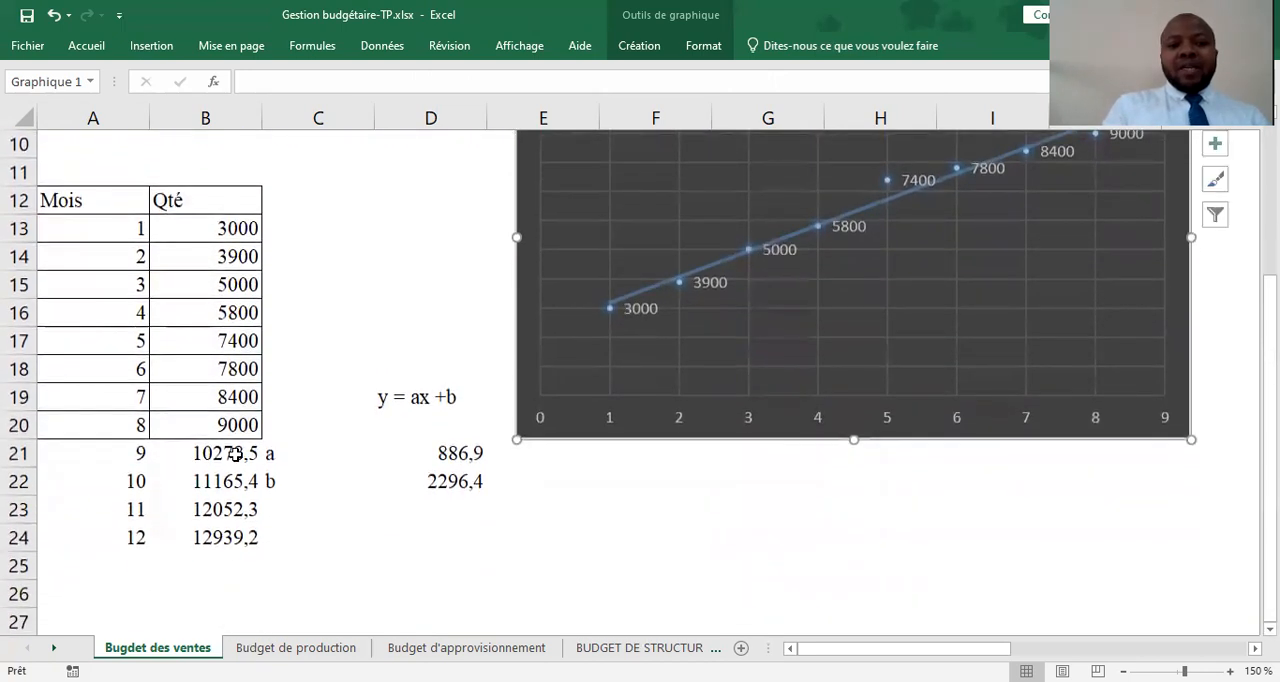
drag(233, 453, 237, 532)
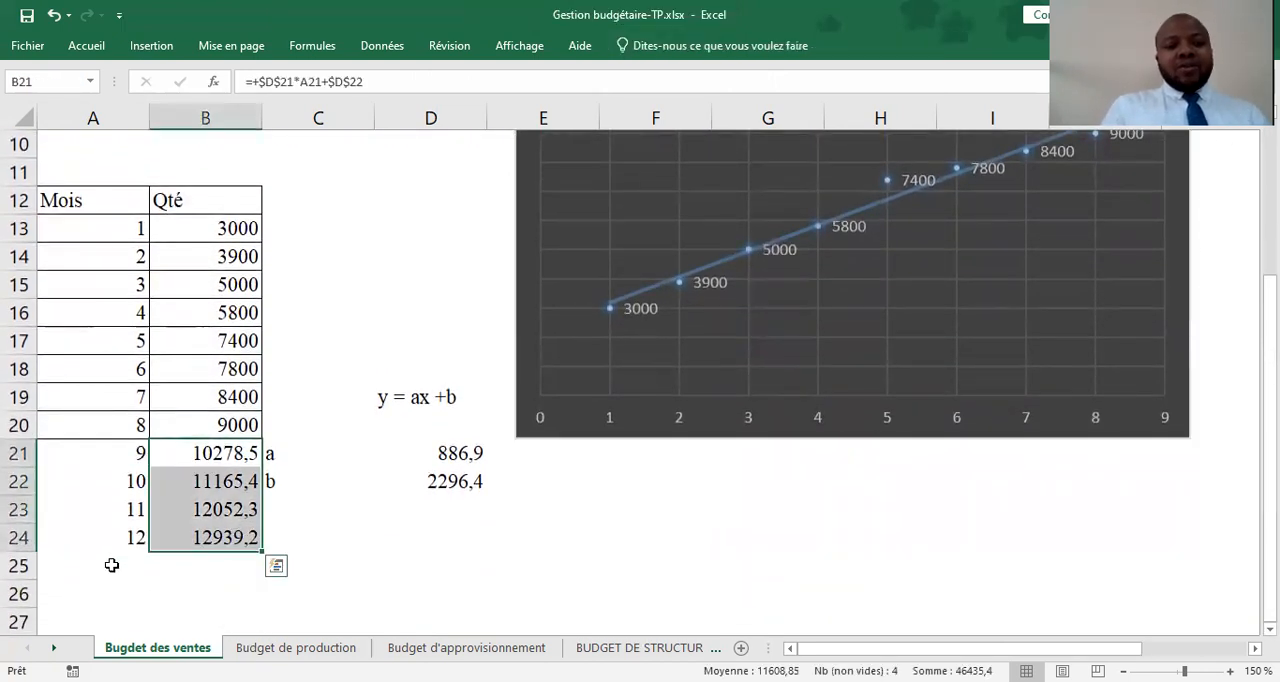
key(ctrl+q)
drag(120, 453, 129, 533)
key(ctrl+c)
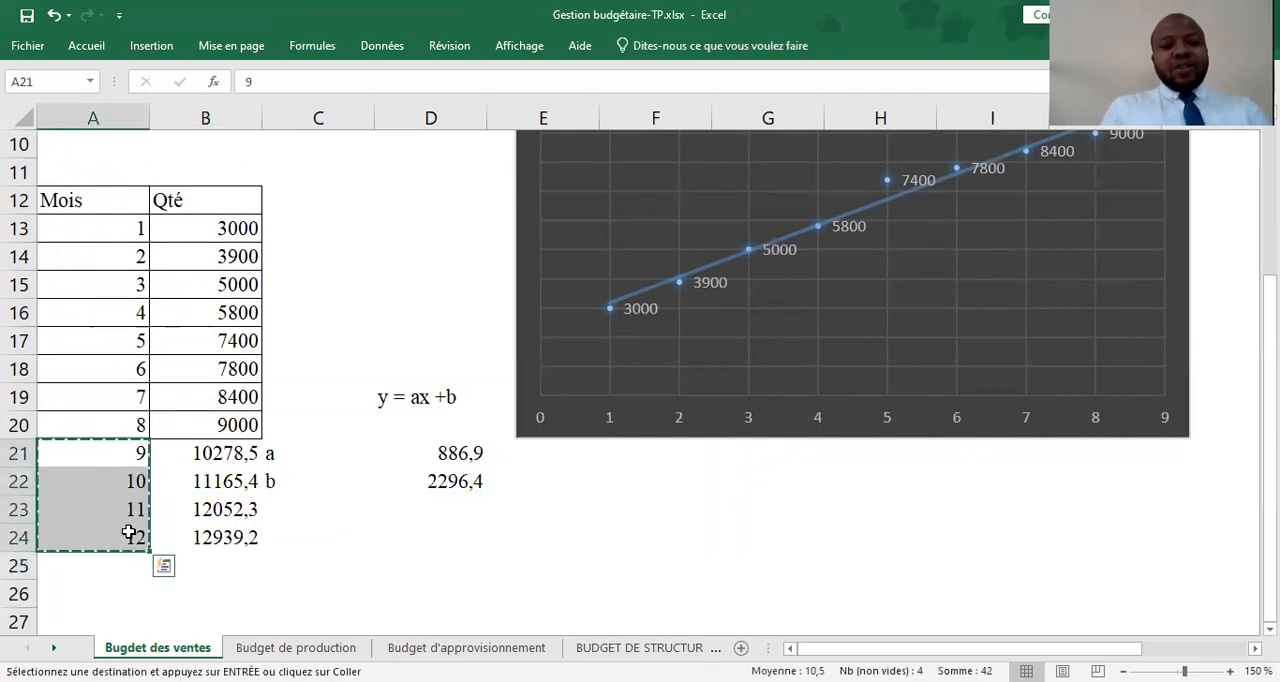
click(116, 587)
key(ctrl+v)
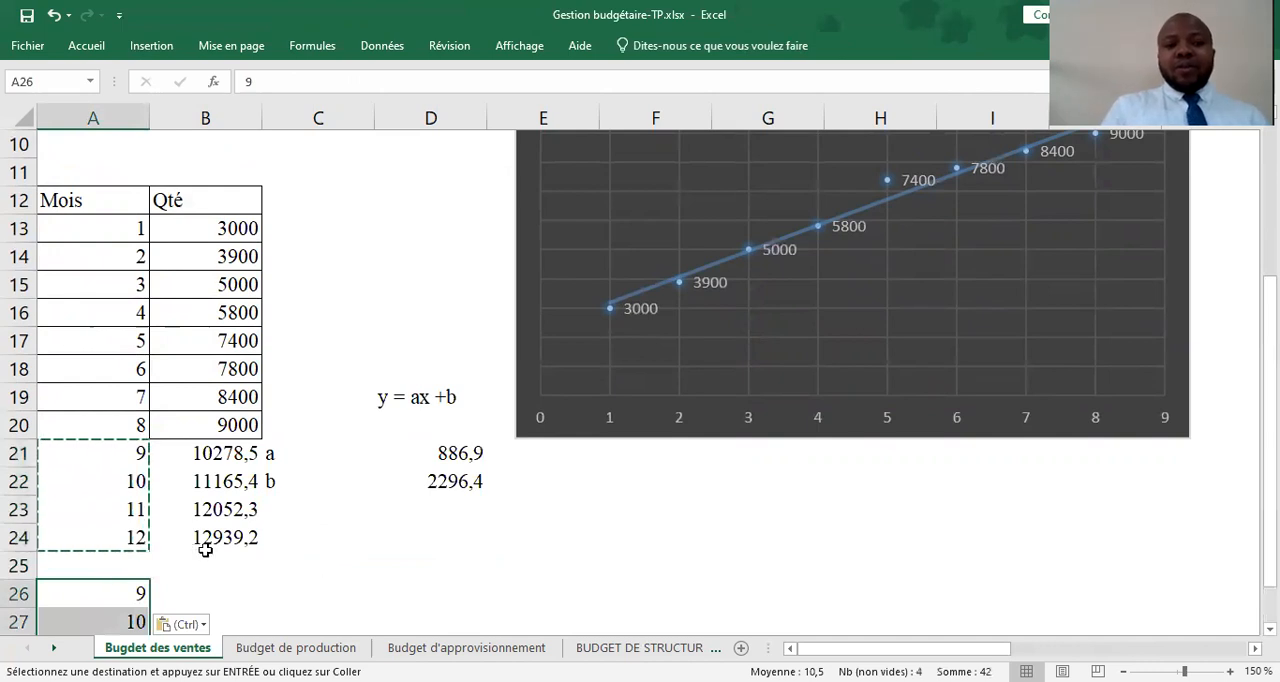
Move the forecast months and quantities in A21:B24 to the block starting at C25
click(237, 595)
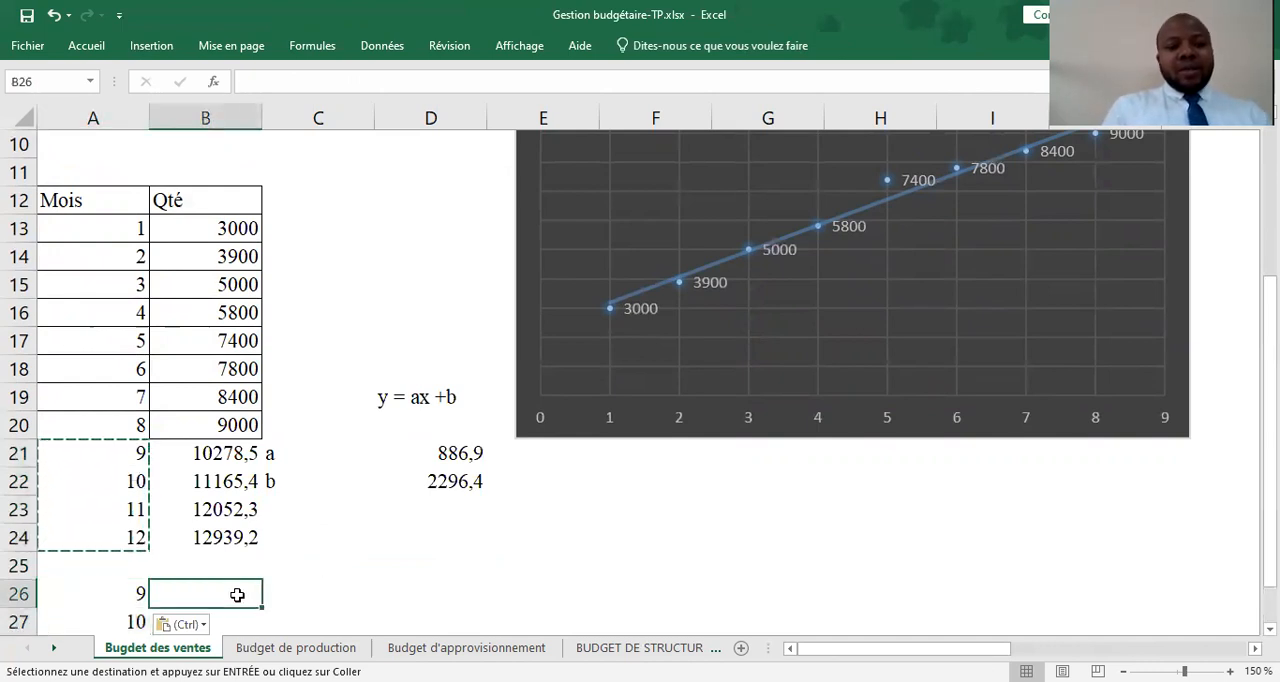
click(115, 453)
drag(232, 479, 249, 534)
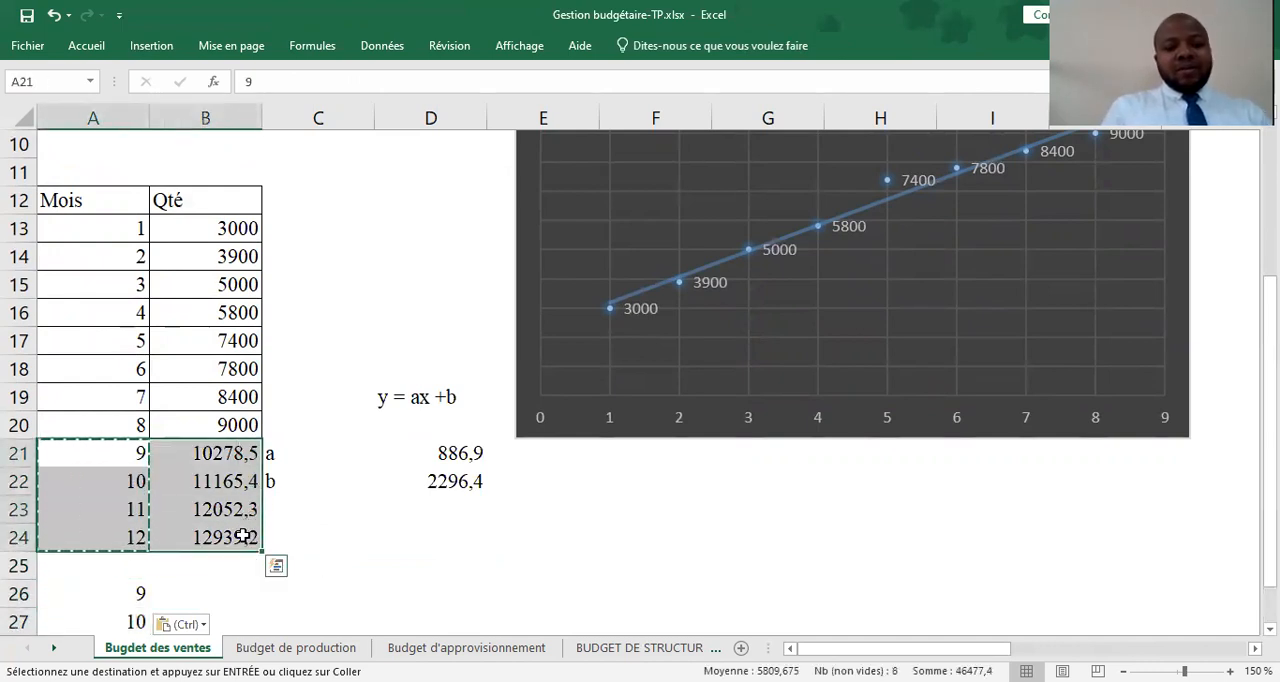
key(ctrl+c)
click(350, 564)
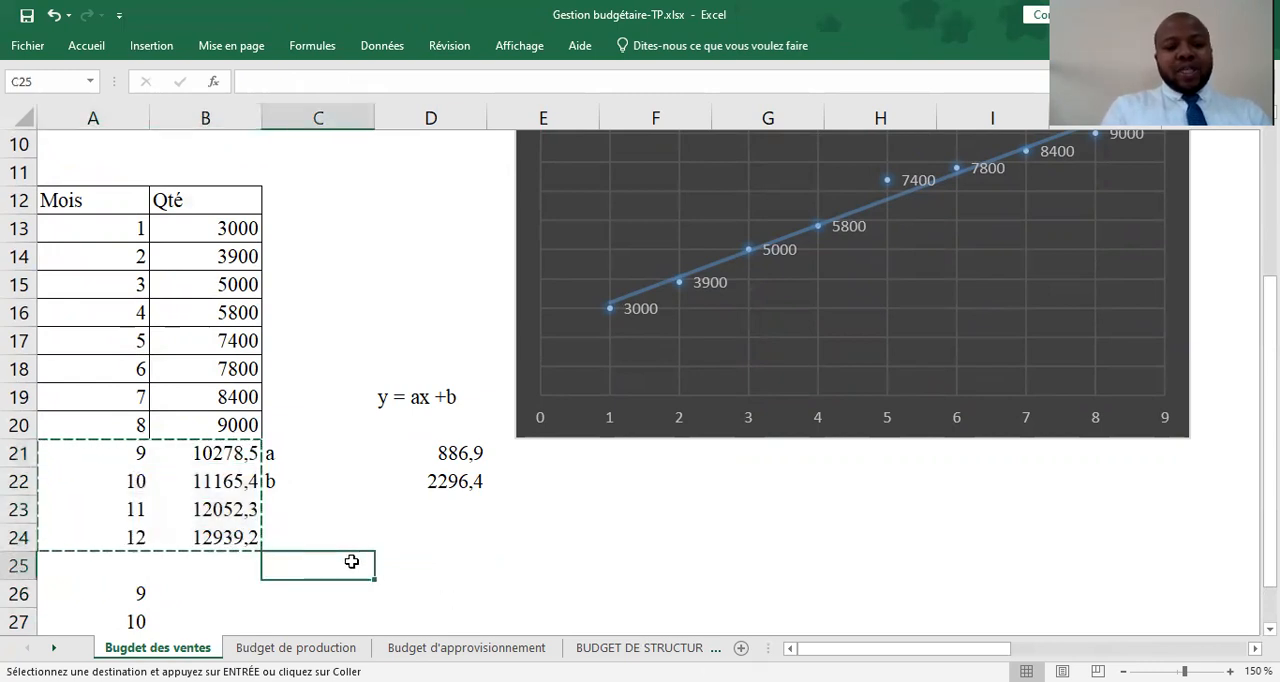
key(ctrl+v)
Enter months 9 and 10 in A21 and A22 and extend the series to 12 in A24
click(134, 451)
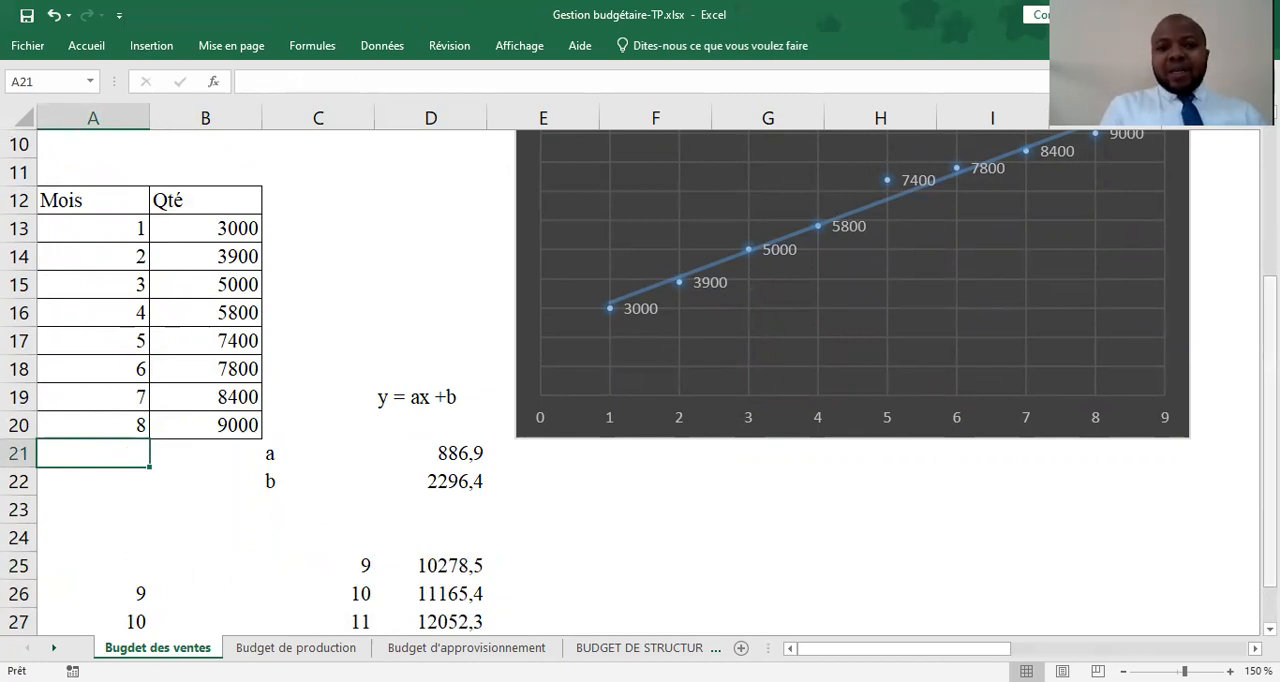
drag(1270, 432, 1270, 397)
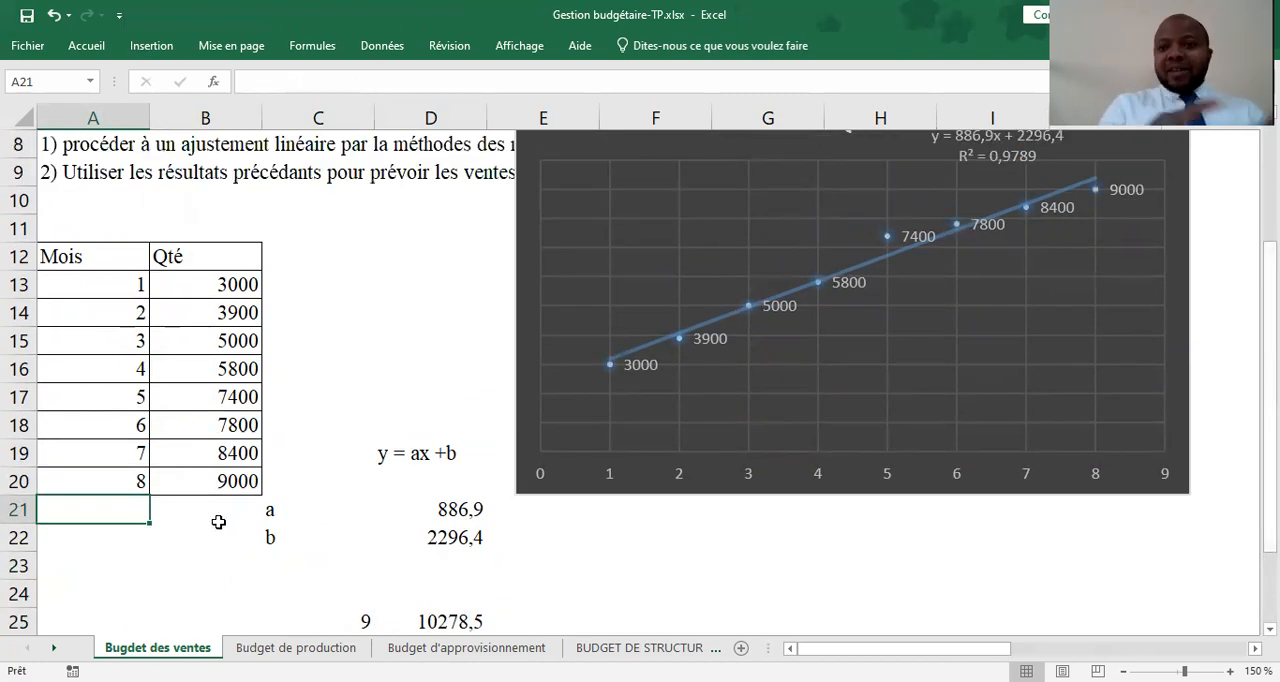
text(9)
key(Return)
text(10)
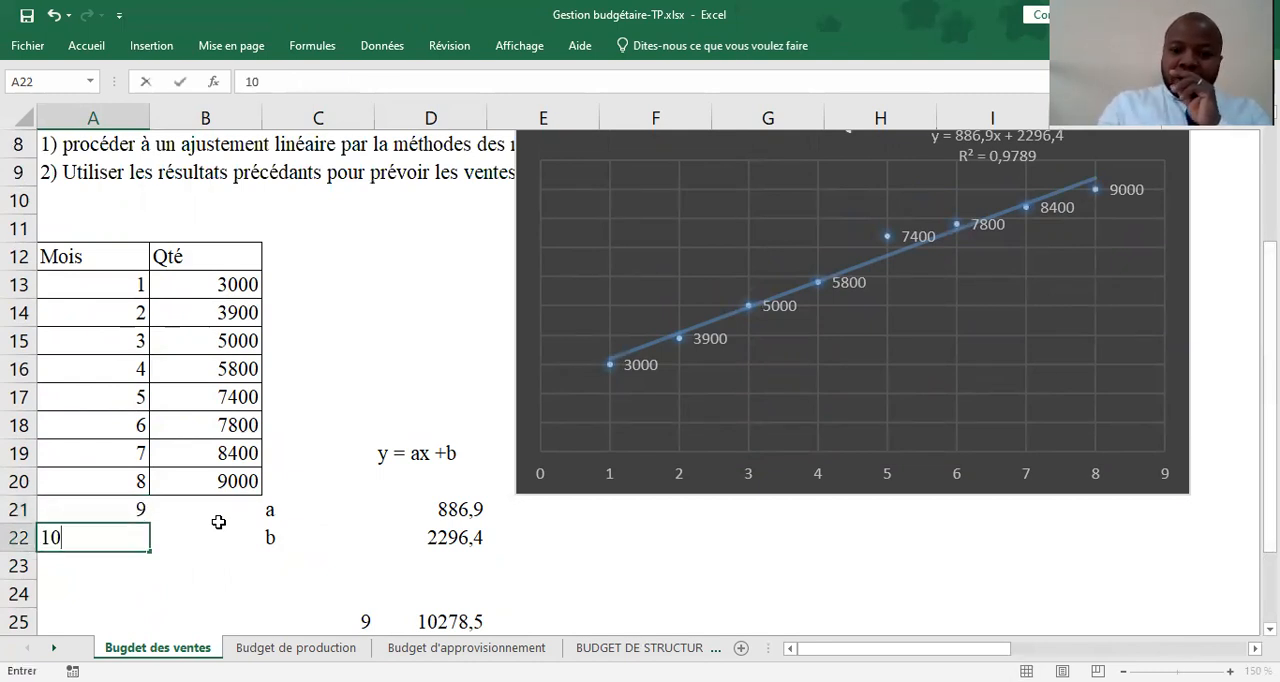
key(Return)
drag(95, 509, 152, 600)
click(180, 514)
text(+)
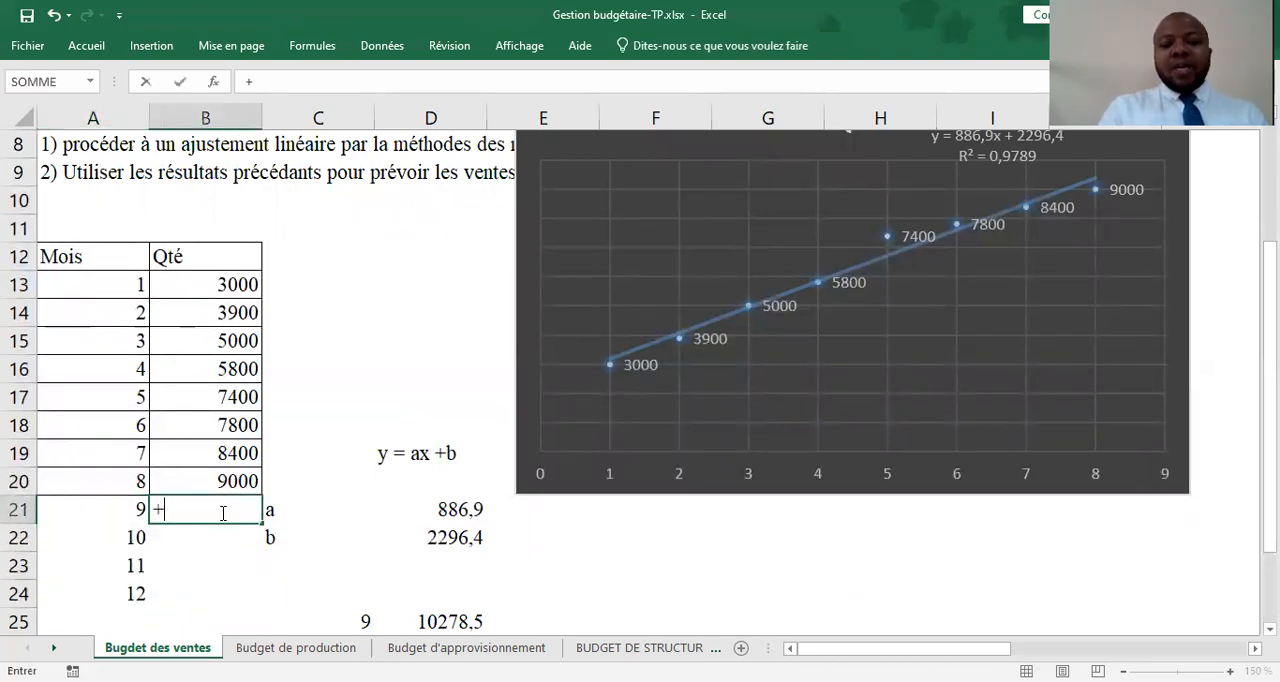
text(p)
key(BackSpace)
key(BackSpace)
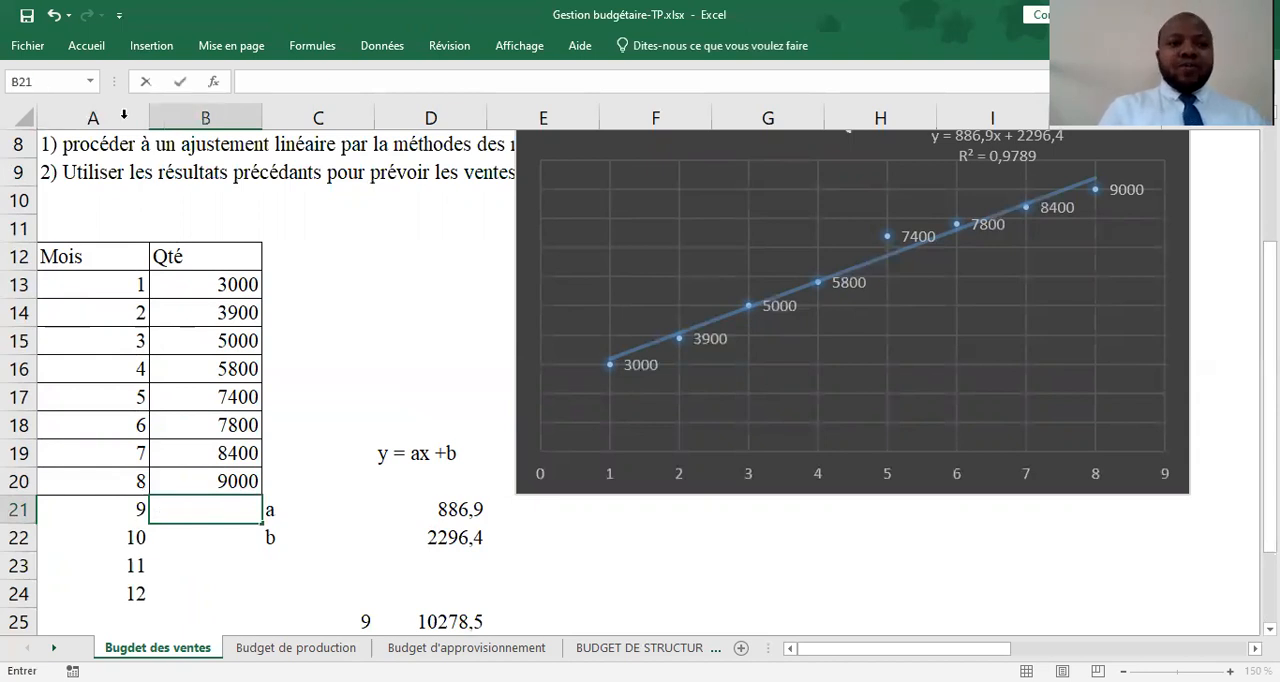
Start inserting a function in B21 and find the PREVISION functions in the Statistiques category
click(214, 82)
click(580, 200)
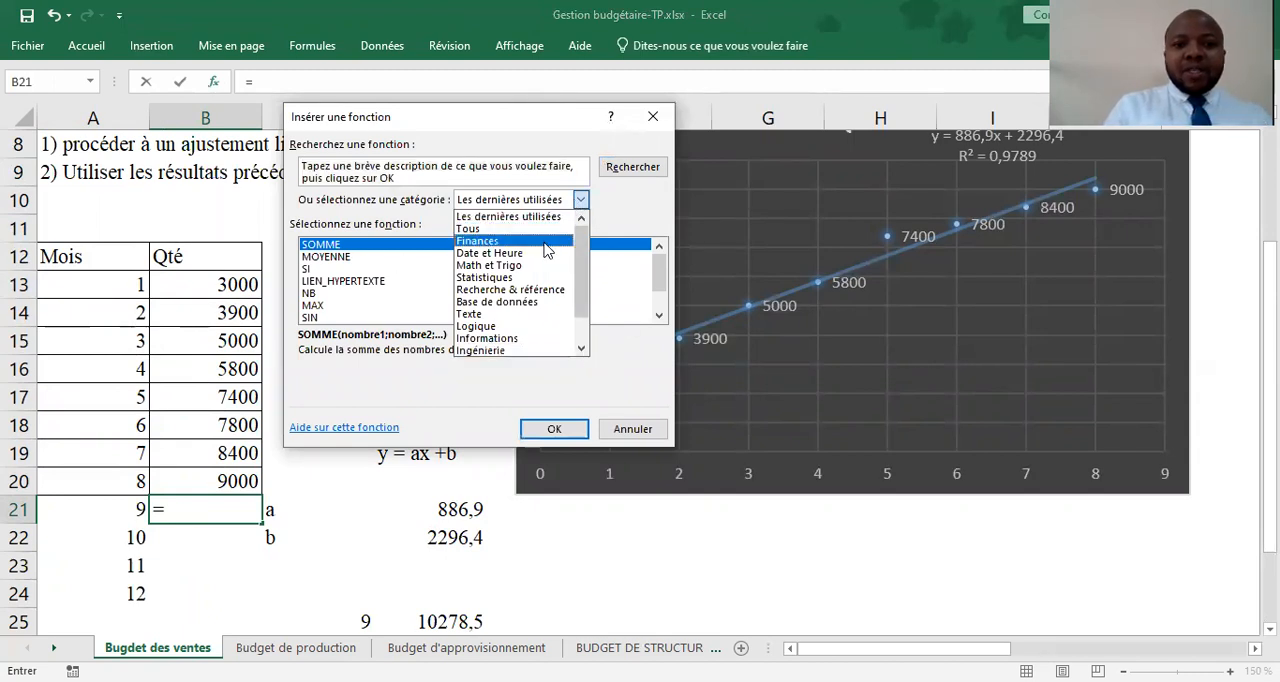
click(545, 242)
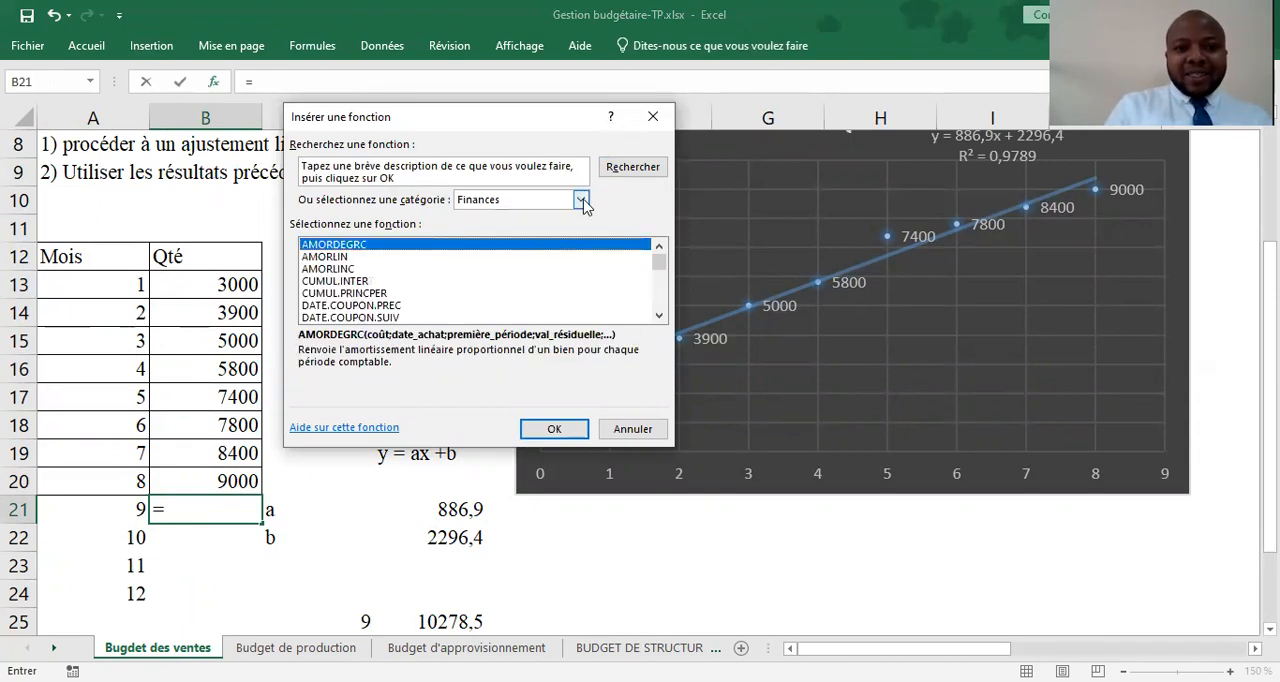
click(580, 200)
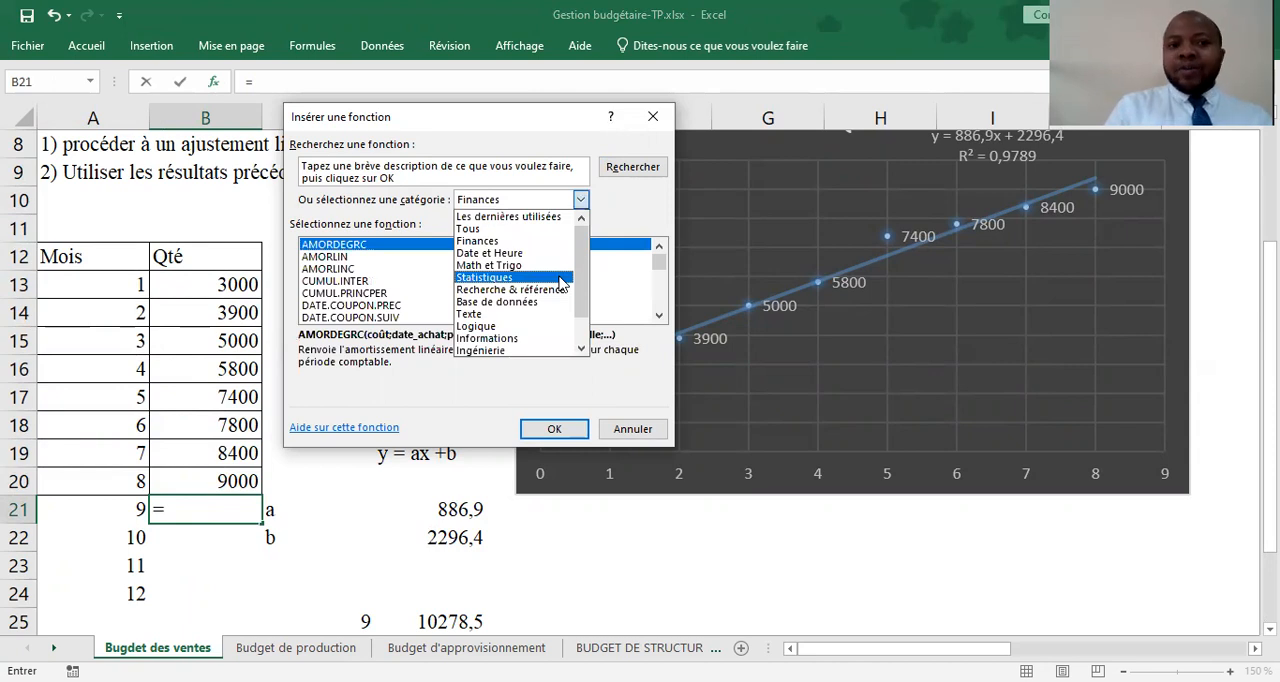
click(560, 278)
key(p)
key(Down)
key(Down)
key(Down)
key(Down)
key(Down)
key(Down)
key(Down)
key(Down)
key(Down)
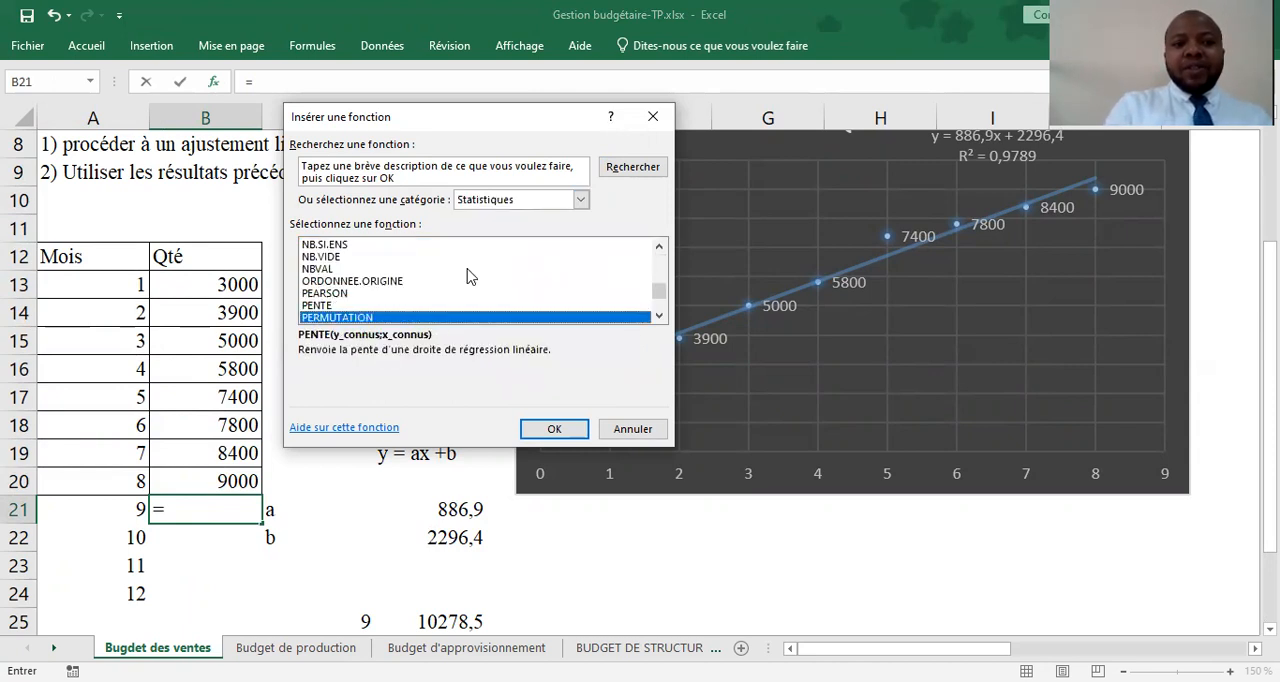
key(Down)
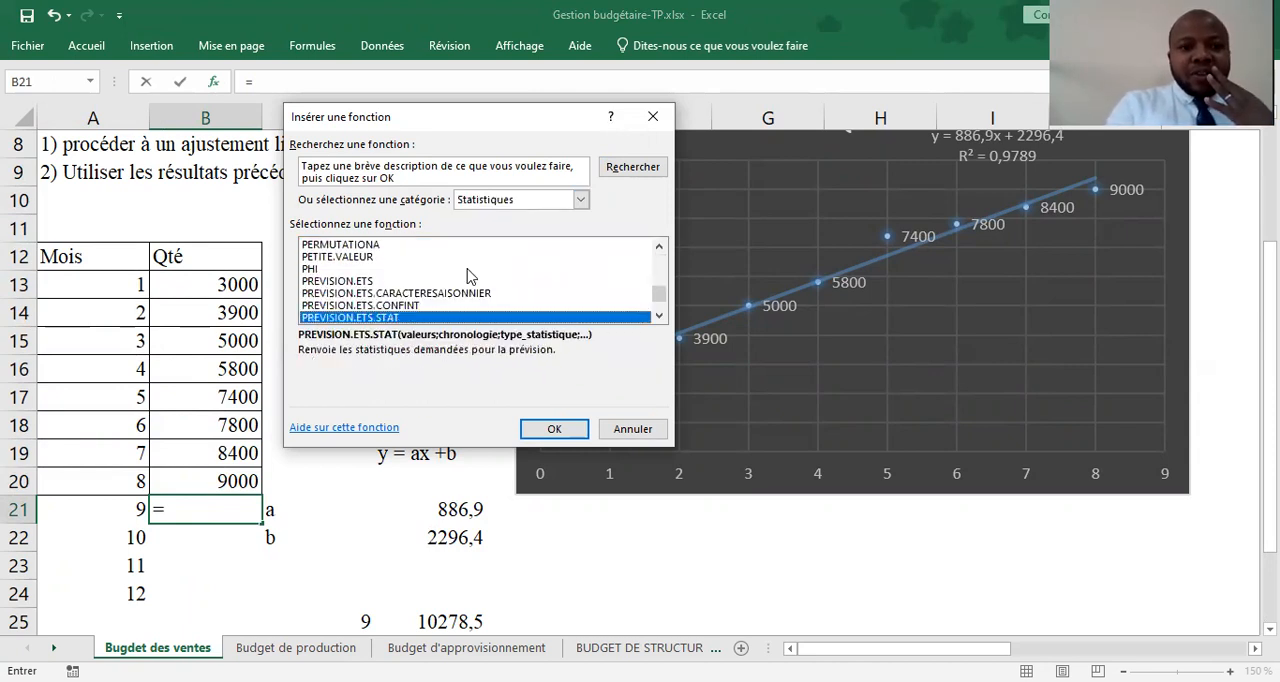
click(659, 316)
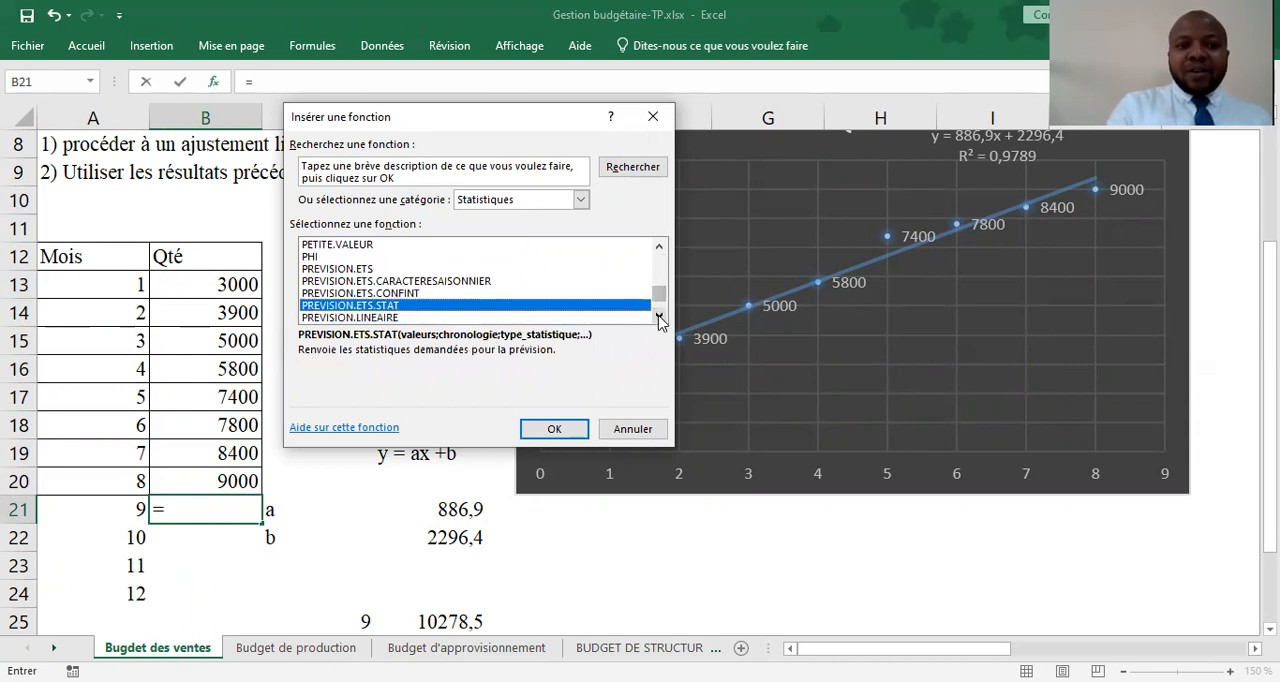
Read the descriptions of PREVISION.ETS, PREVISION.LINEAIRE, PREVISION.ETS.STAT, PREVISION.ETS.CONFINT and PREVISION.ETS.CARACTERESAISONNIER
click(405, 269)
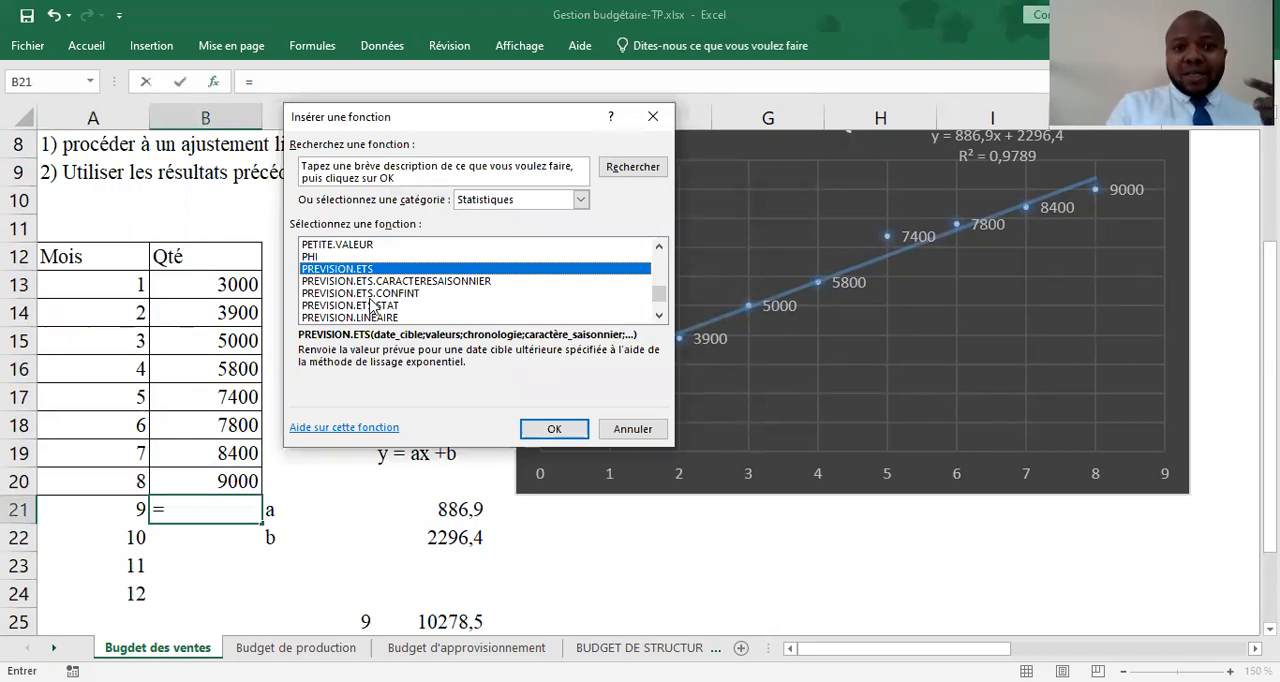
click(659, 316)
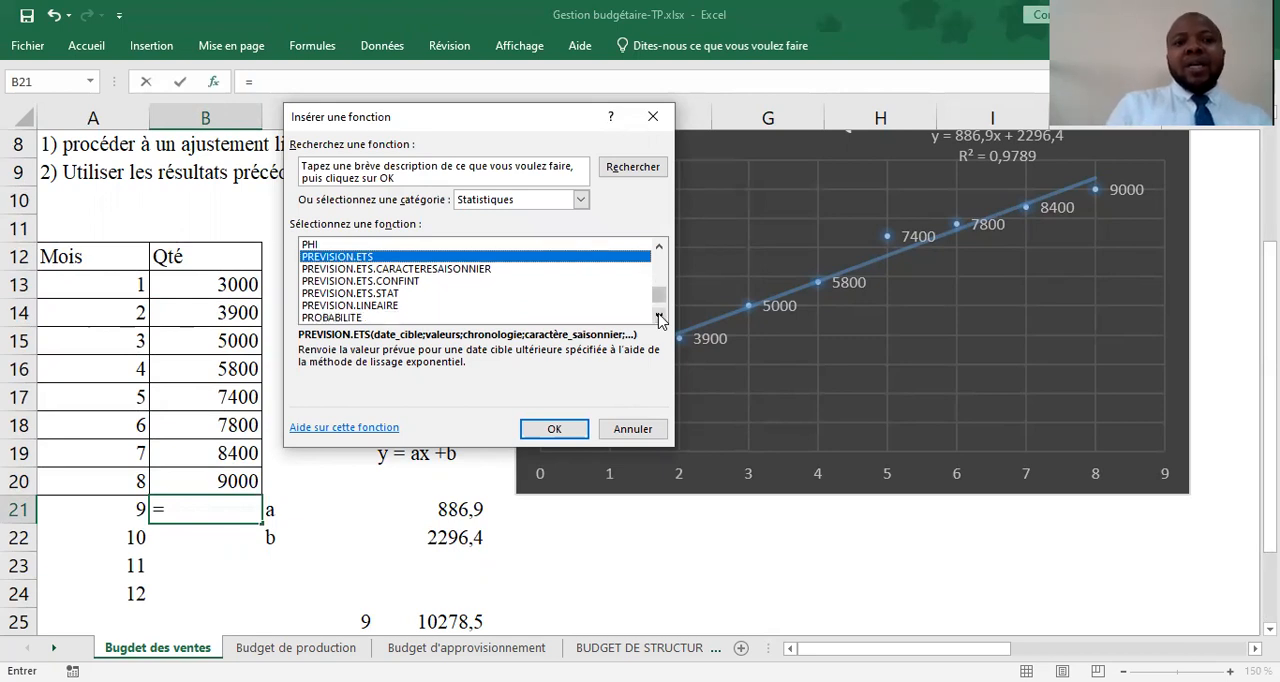
click(372, 306)
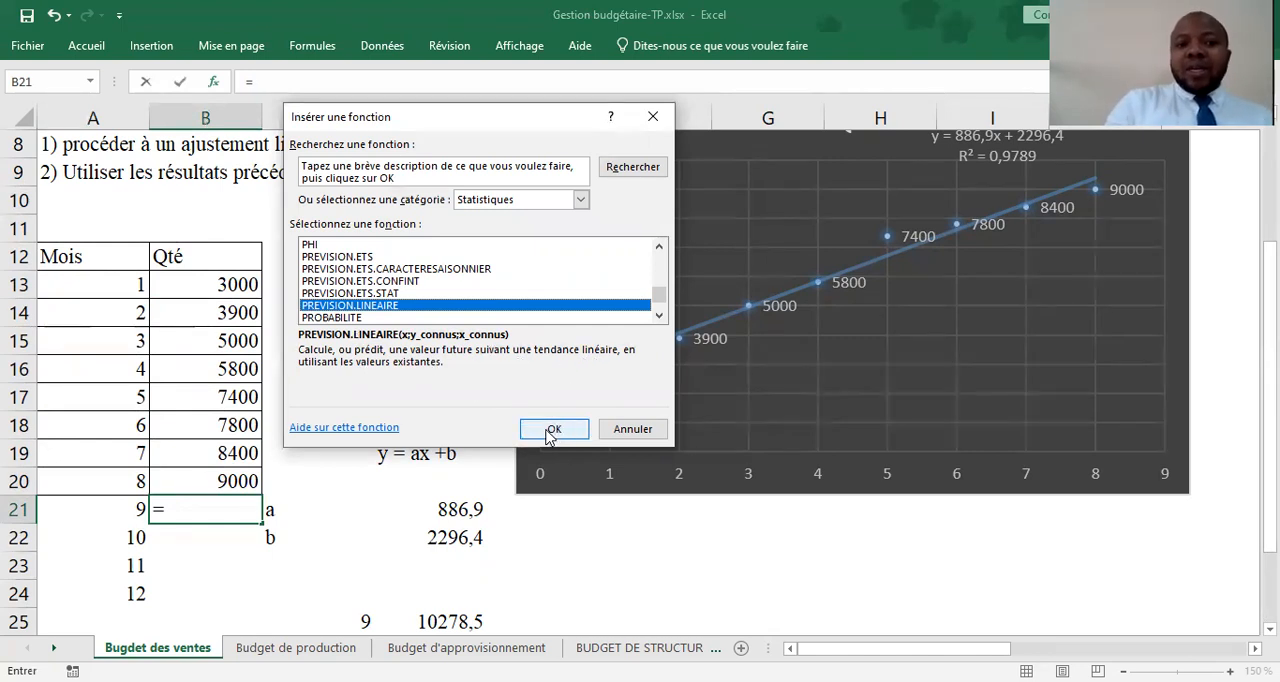
click(416, 294)
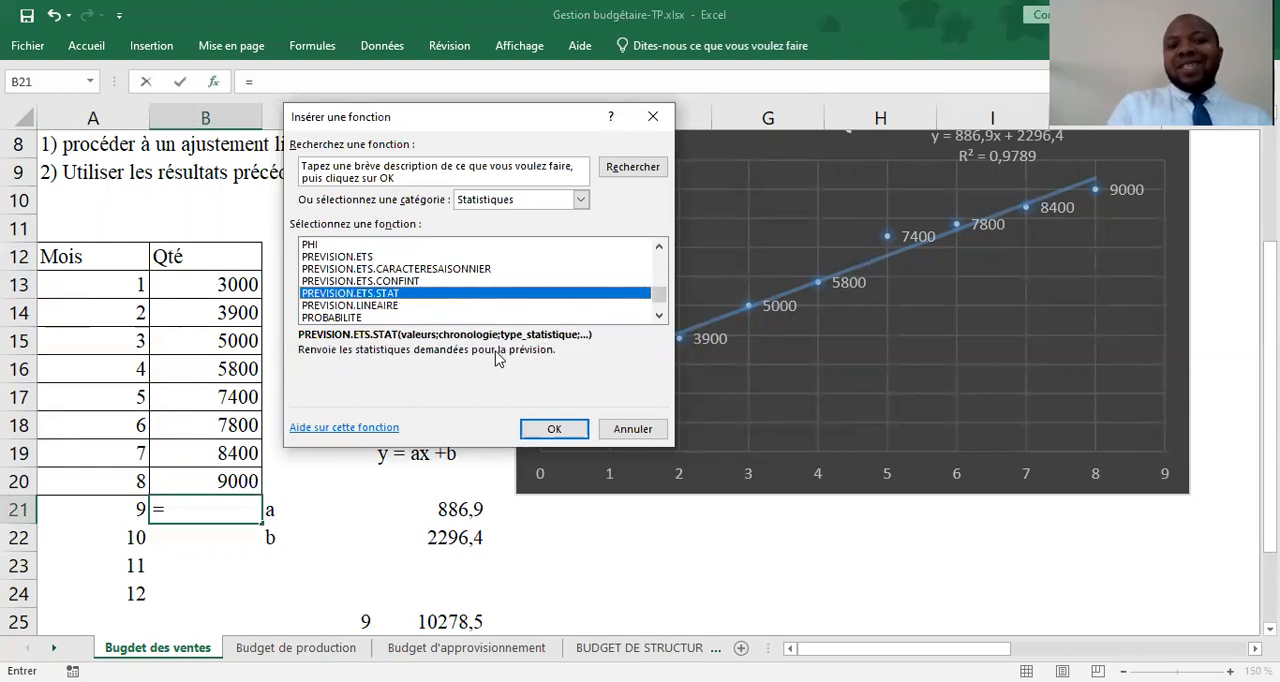
click(405, 283)
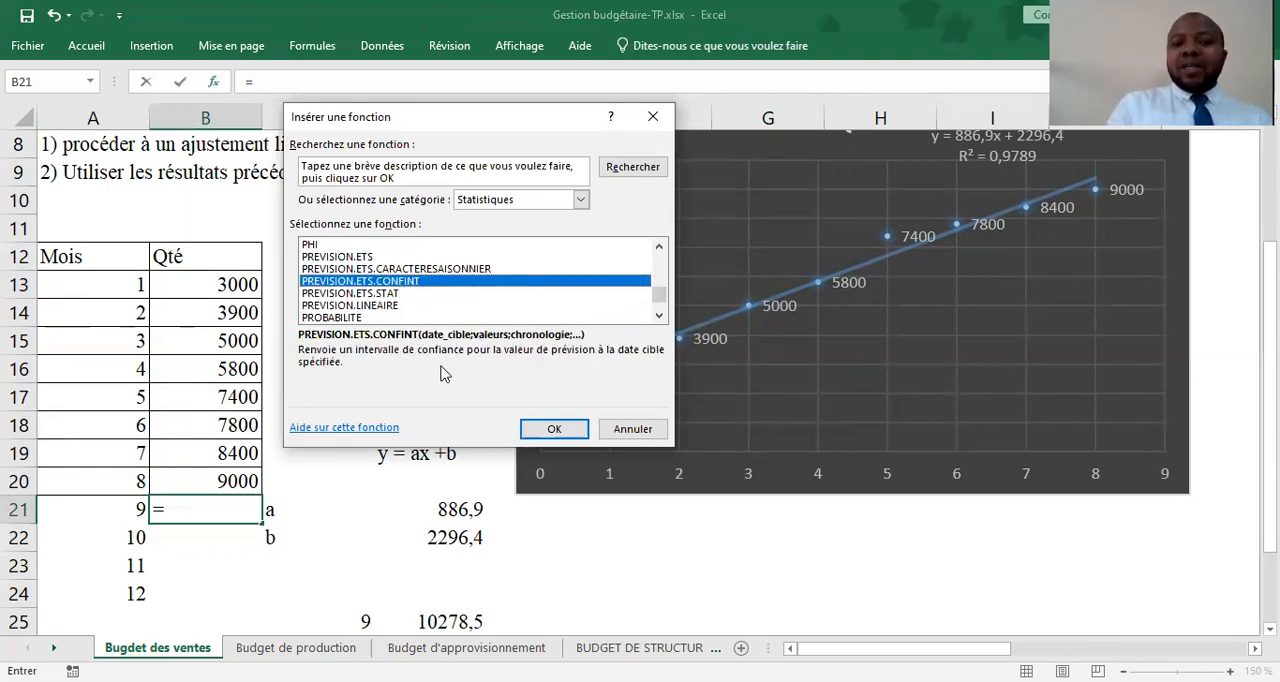
click(445, 269)
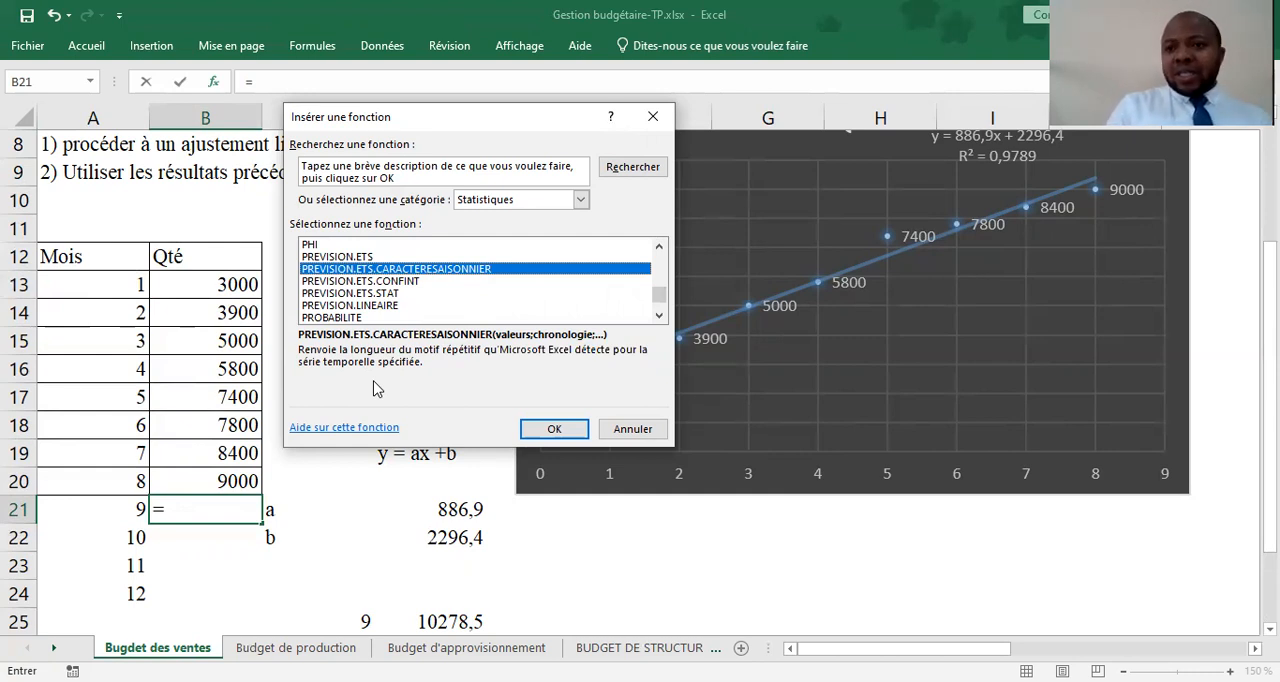
Insert PREVISION.LINEAIRE in B21 with A21 as X, B13:B20 as Y_connus and A13:A20 as X_connus
click(368, 305)
click(556, 429)
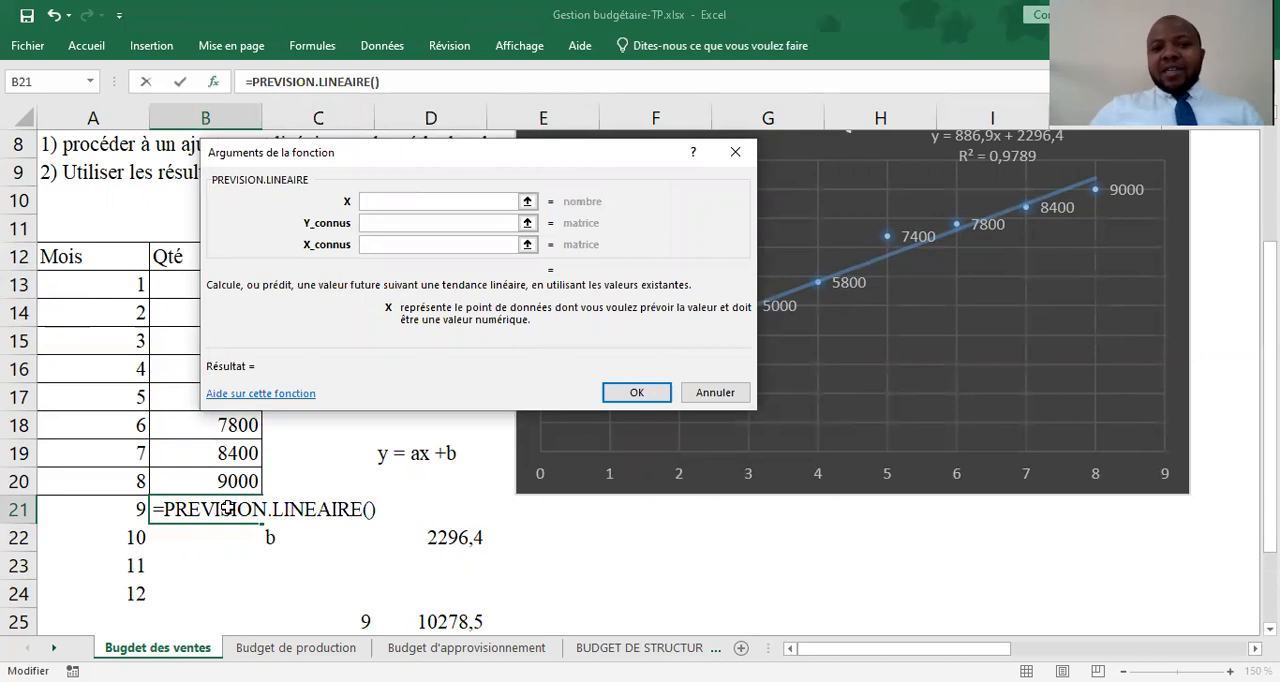
click(98, 516)
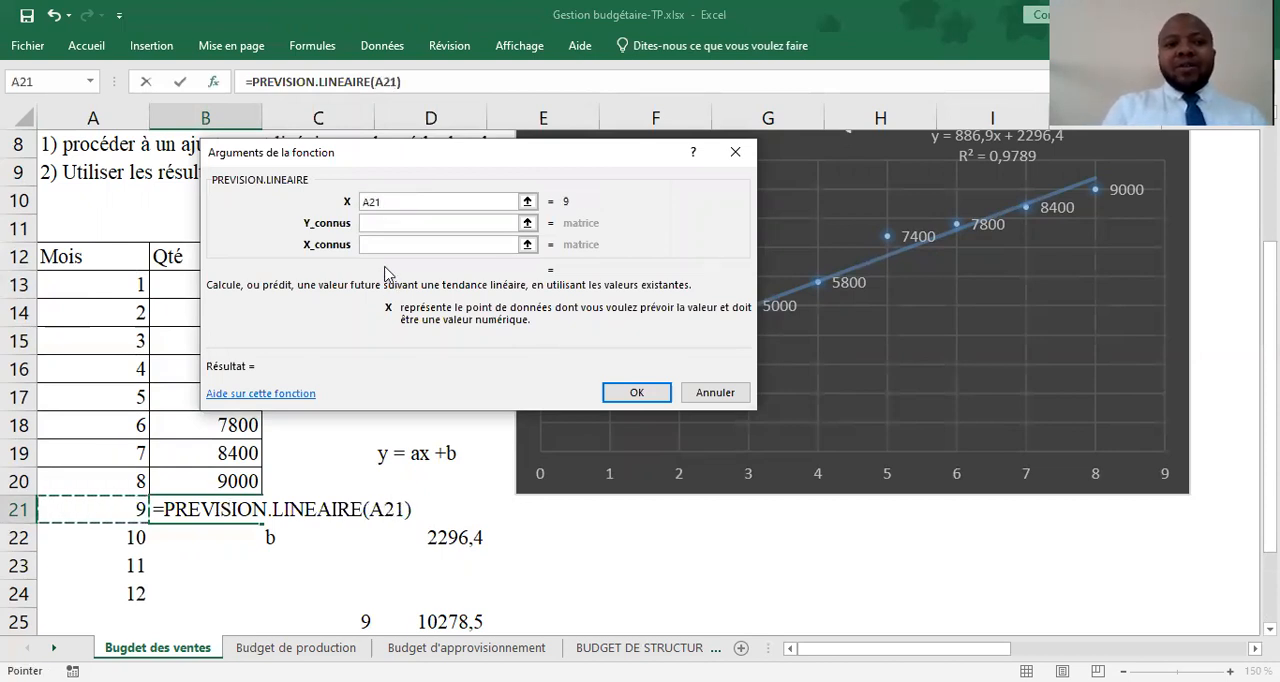
click(397, 222)
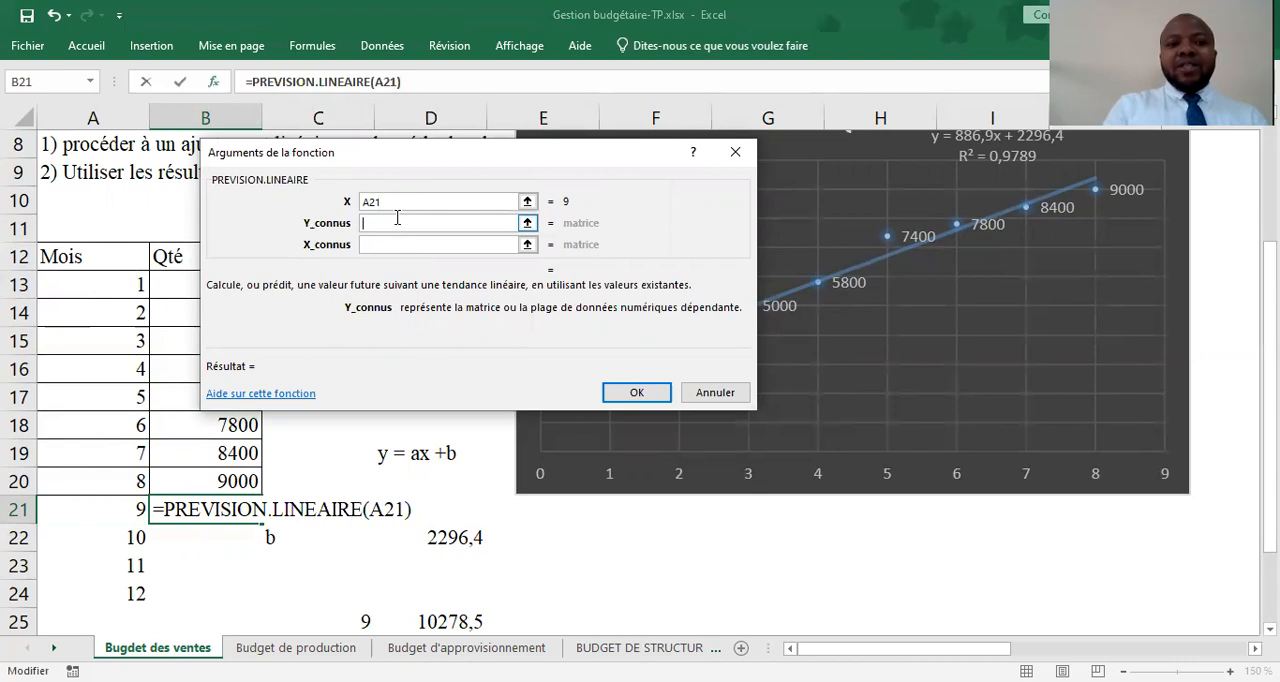
click(170, 288)
drag(172, 290, 165, 480)
click(438, 245)
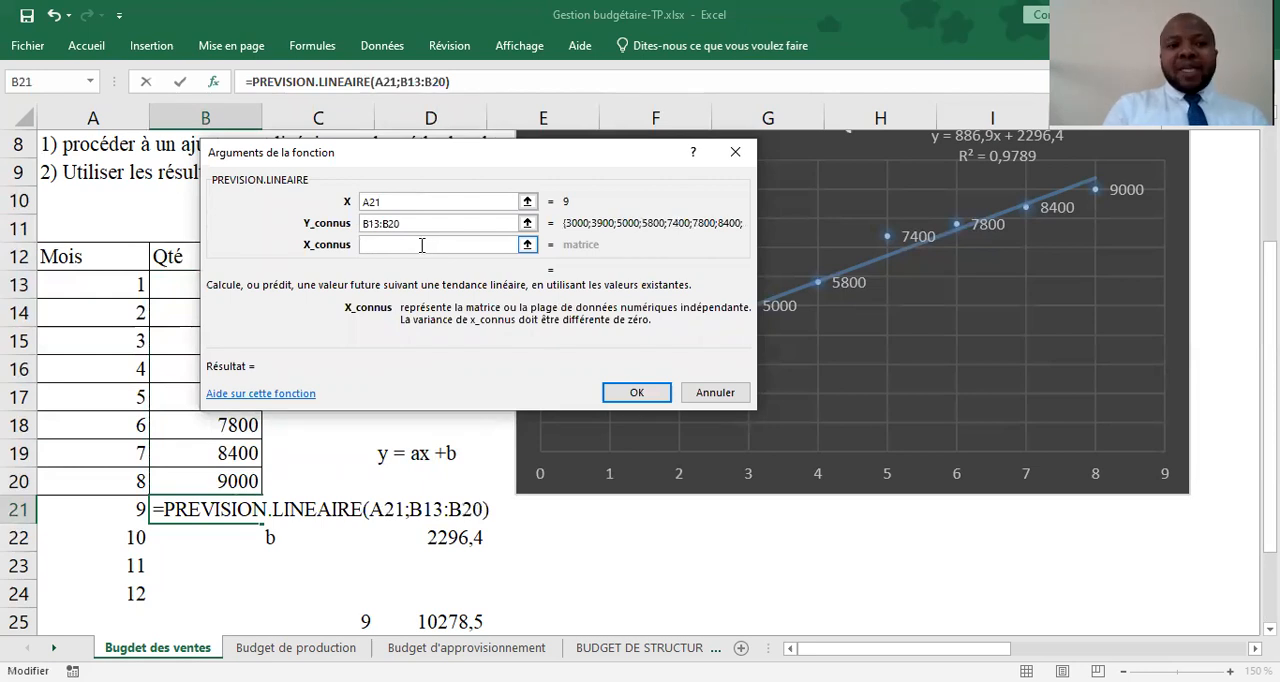
click(118, 290)
shift+click(108, 478)
key(Return)
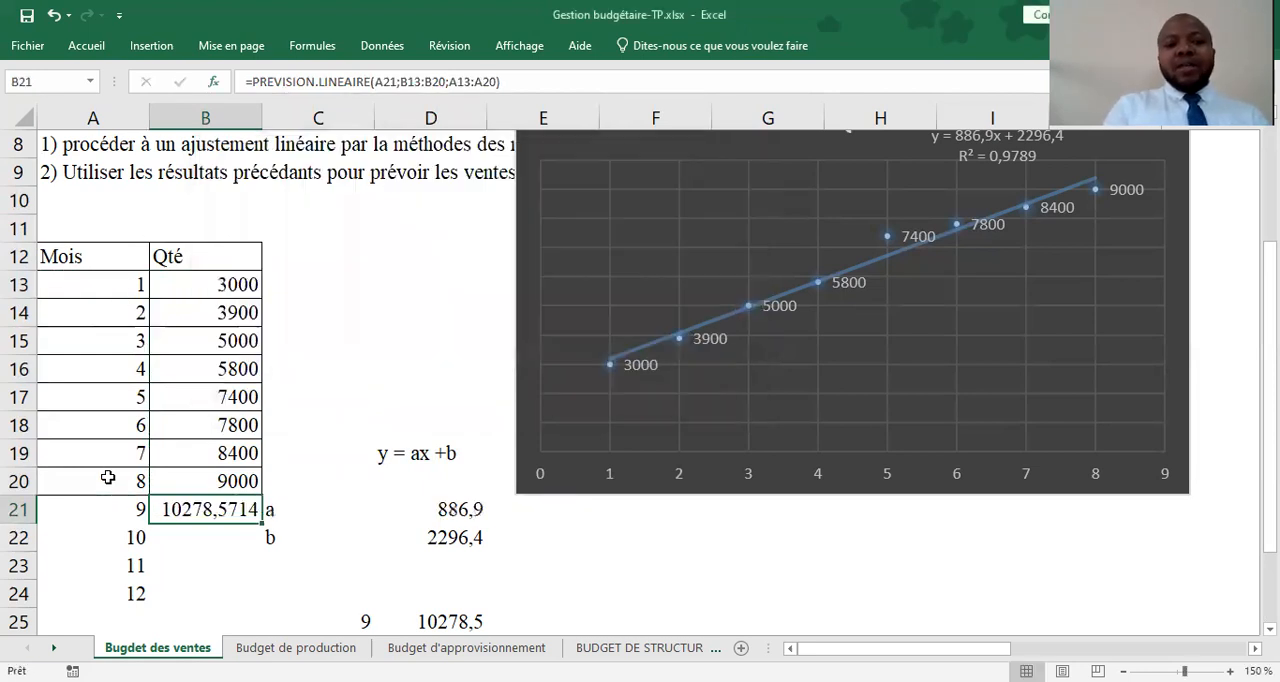
Make the Y_connus range in the B21 forecast formula absolute as $B$13:$B$20
double_click(231, 509)
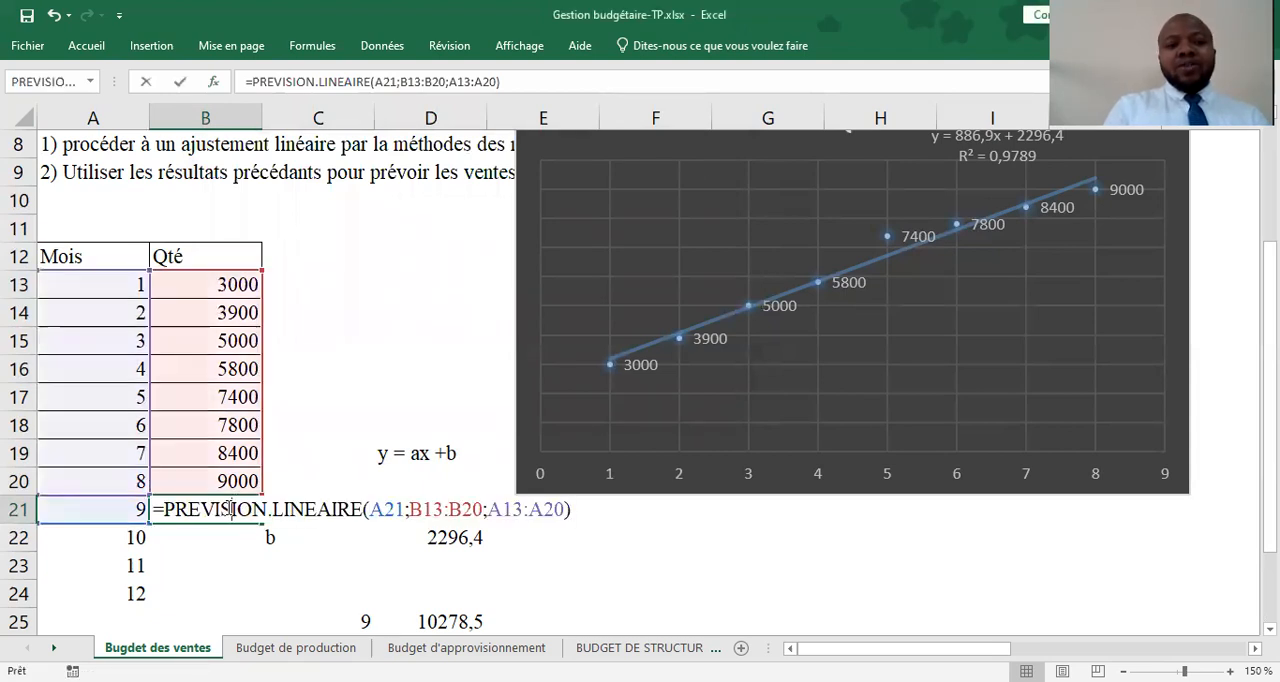
click(412, 510)
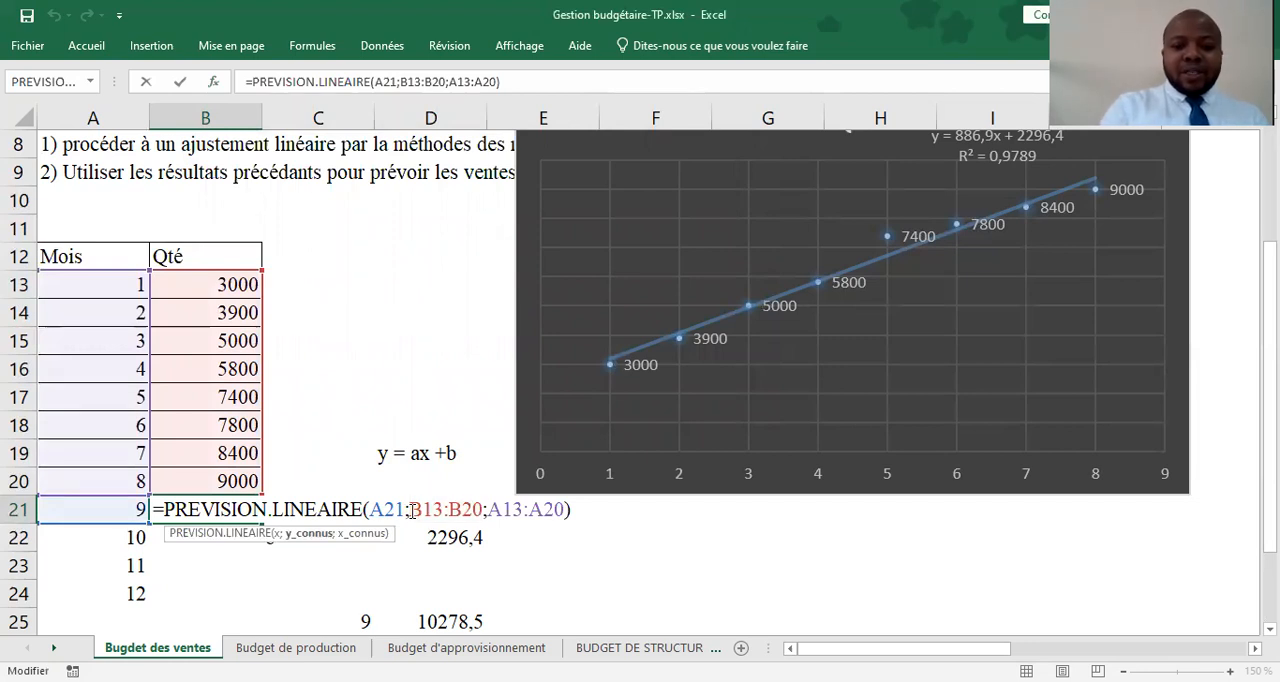
text($)
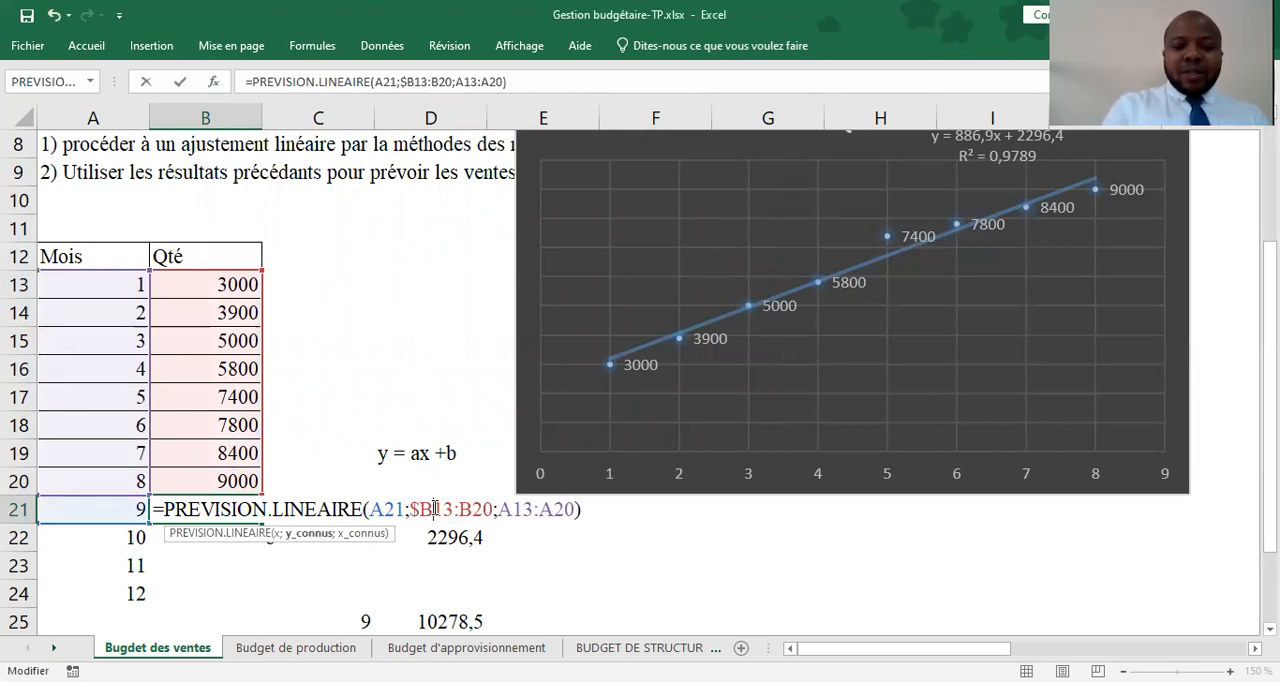
text($)
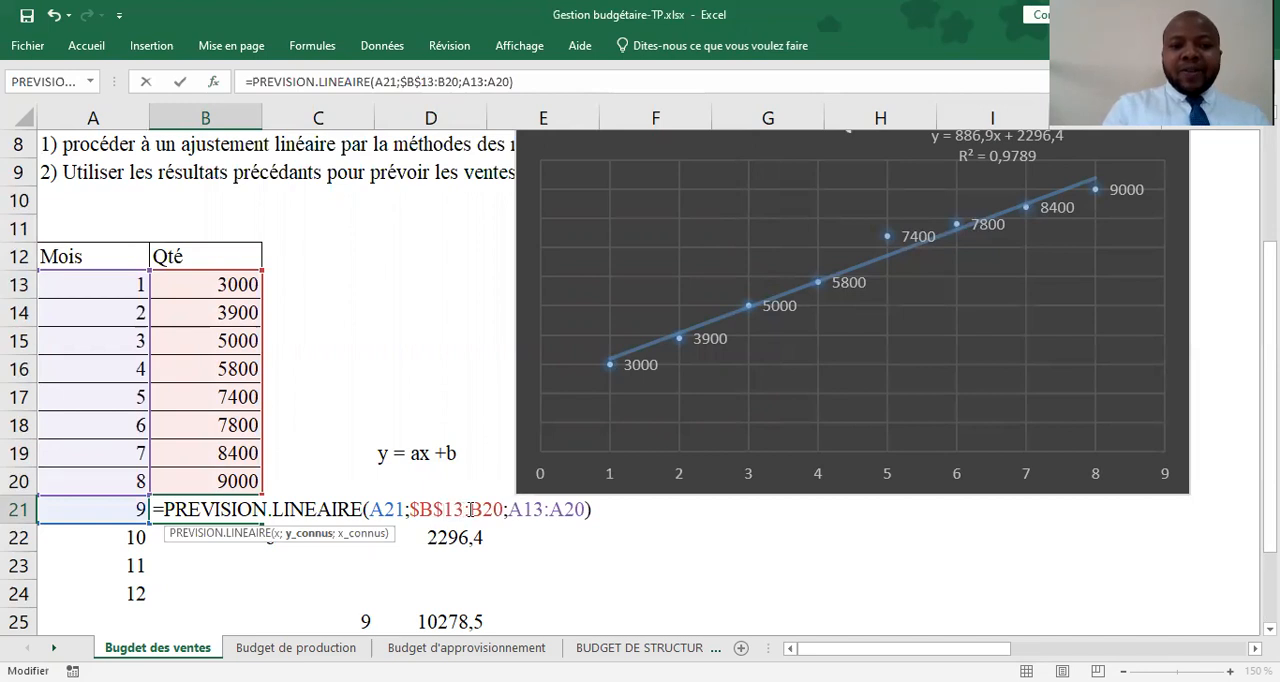
text($)
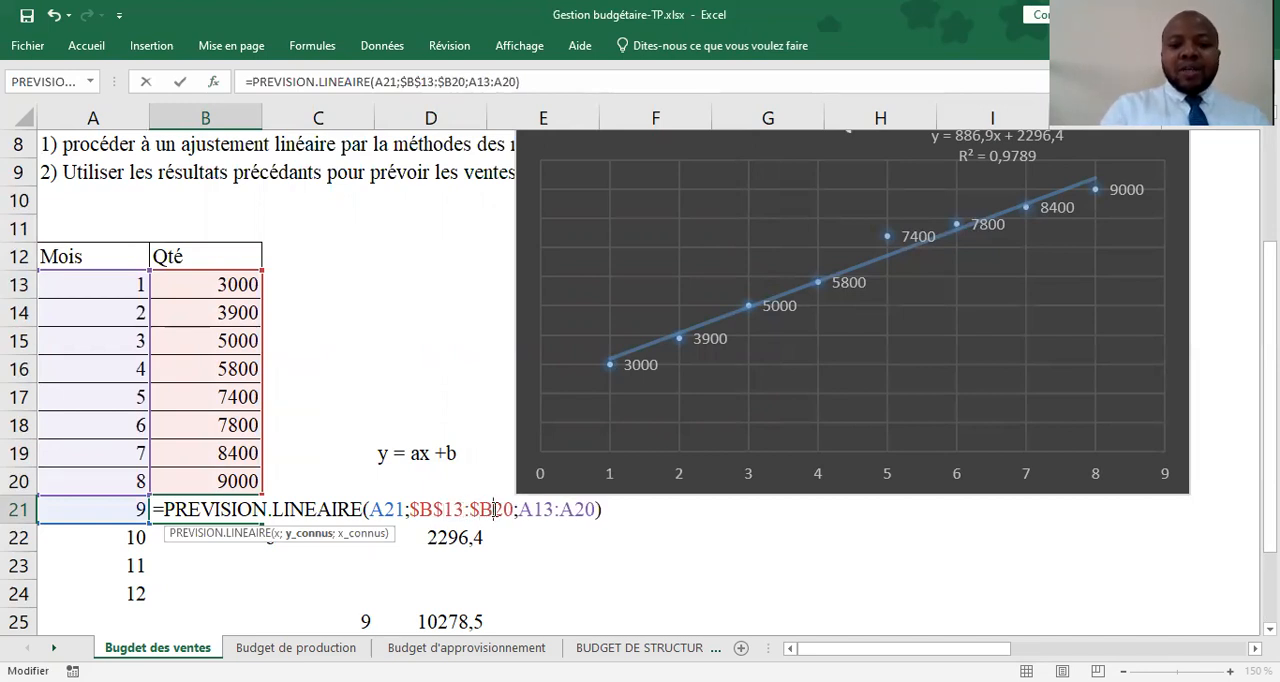
text($)
Make the X_connus range in the B21 formula absolute as $A$13:$A$20 and validate the formula
click(533, 510)
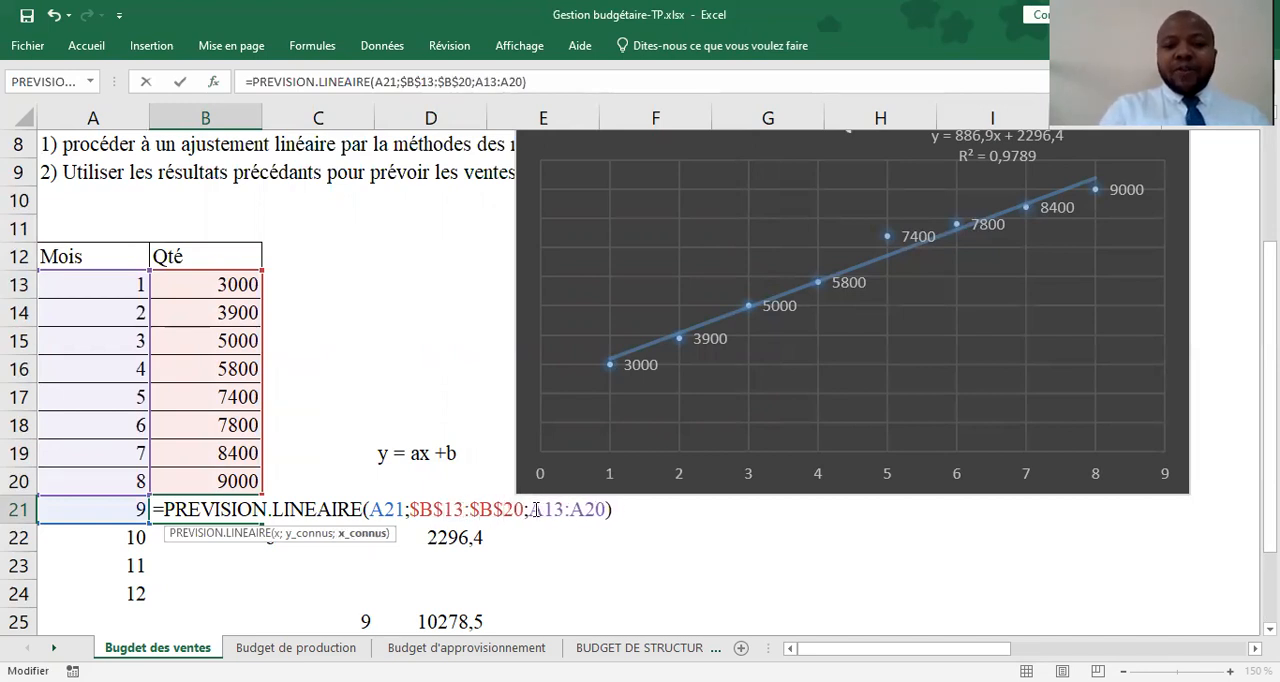
text($)
click(556, 510)
text($B)
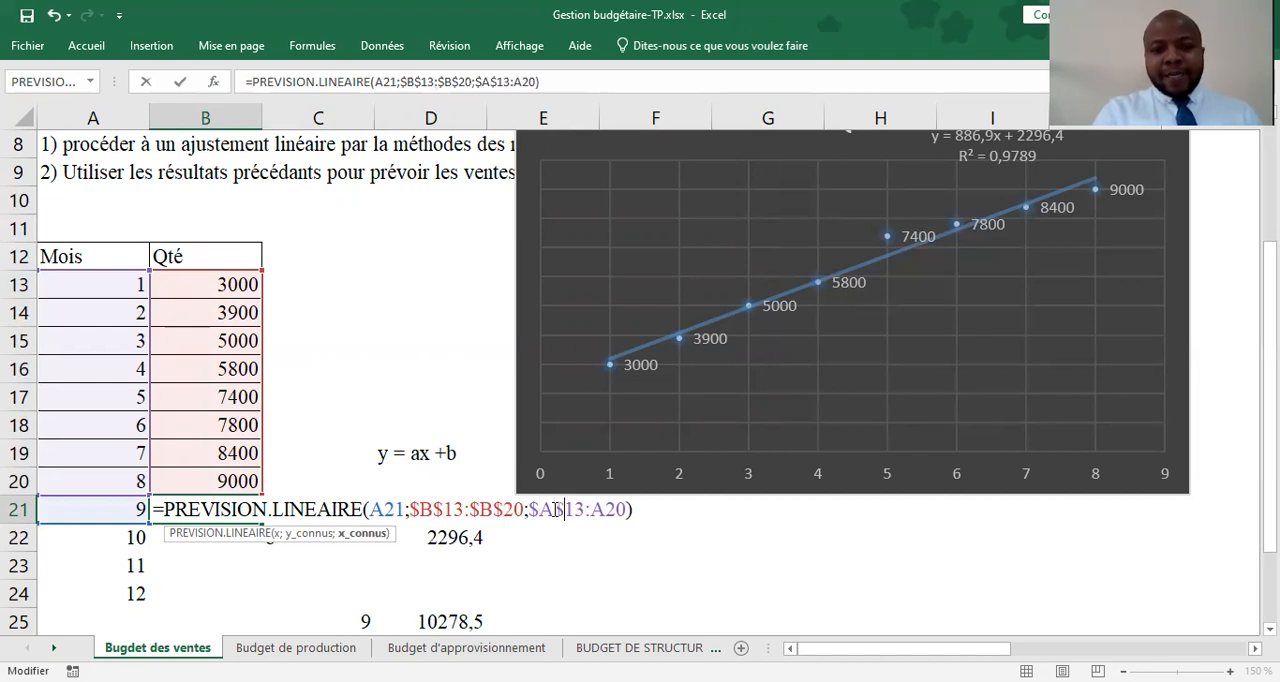
text($13:$A$)
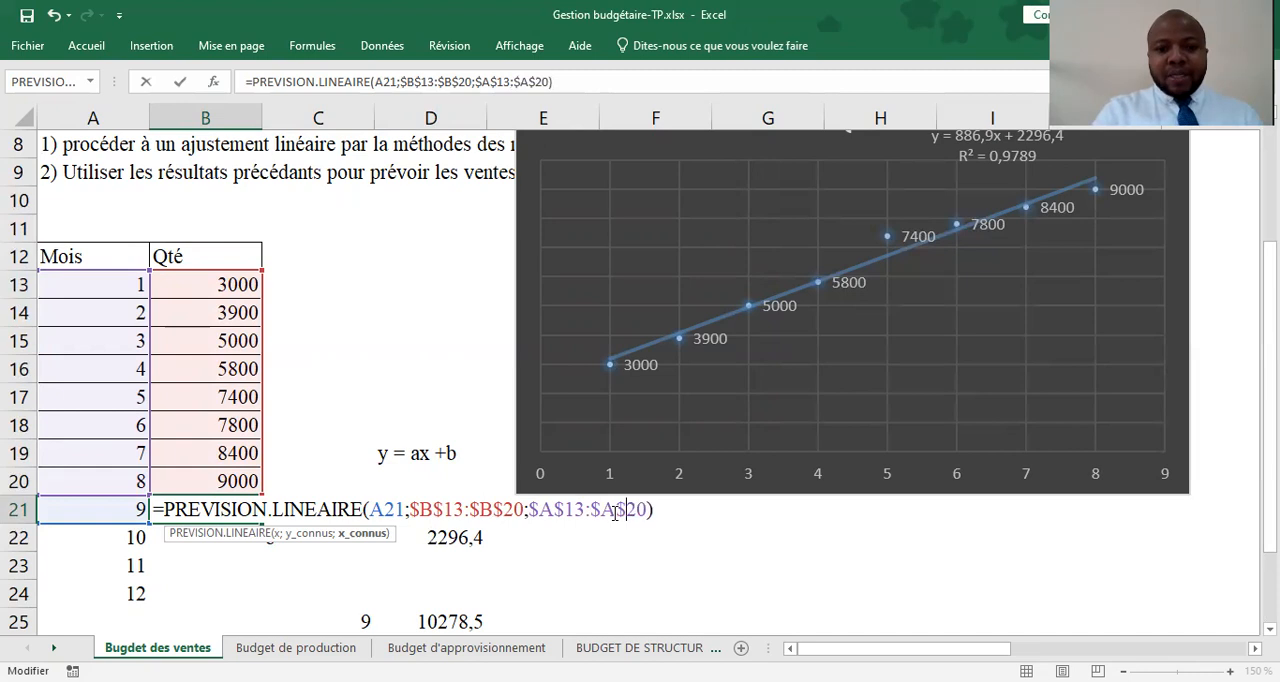
key(Return)
Copy the PREVISION.LINEAIRE formula from B21 down to B24 for months 10 to 12
click(243, 511)
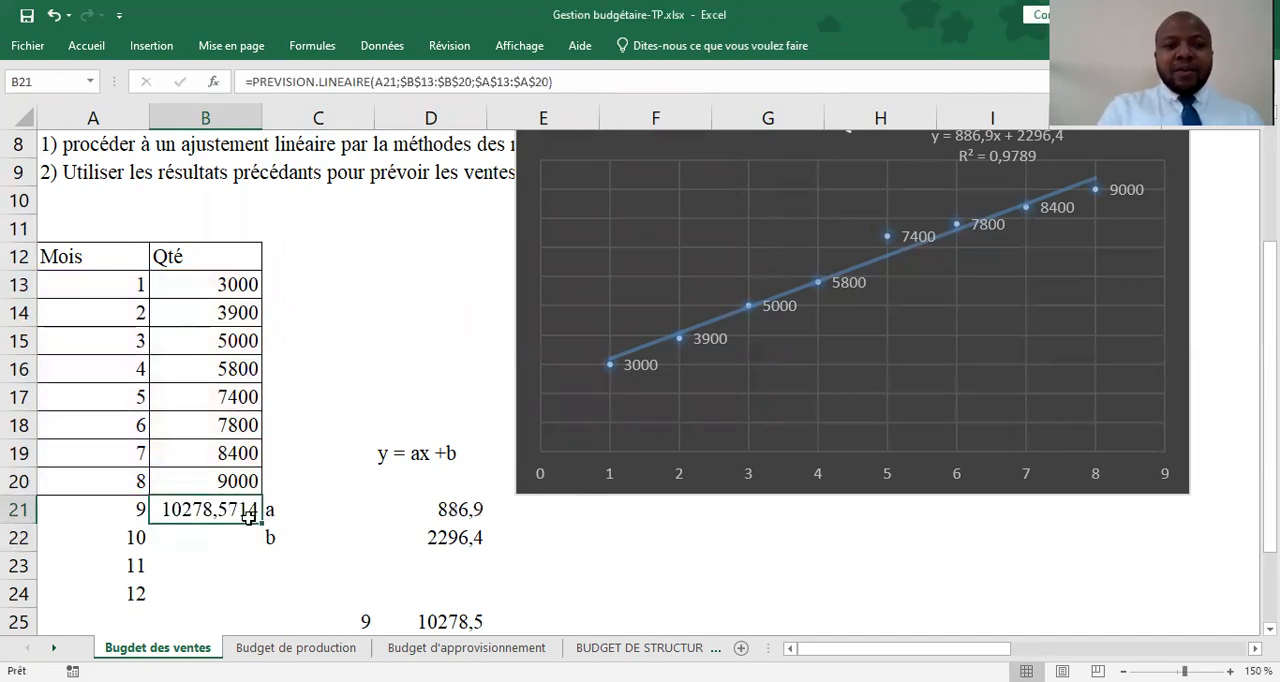
drag(262, 522, 260, 601)
drag(1269, 300, 1269, 372)
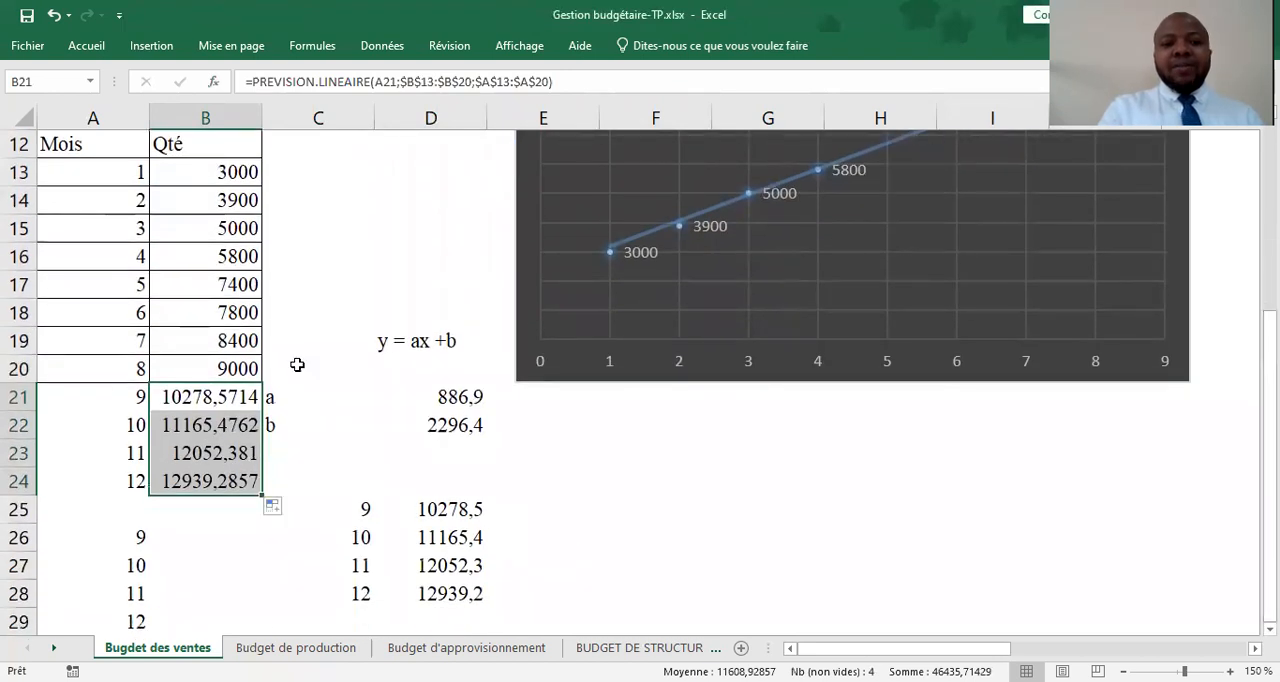
Reduce the forecasts in B21:B24 to two decimal places
click(87, 46)
click(734, 110)
click(730, 111)
click(730, 111)
click(722, 112)
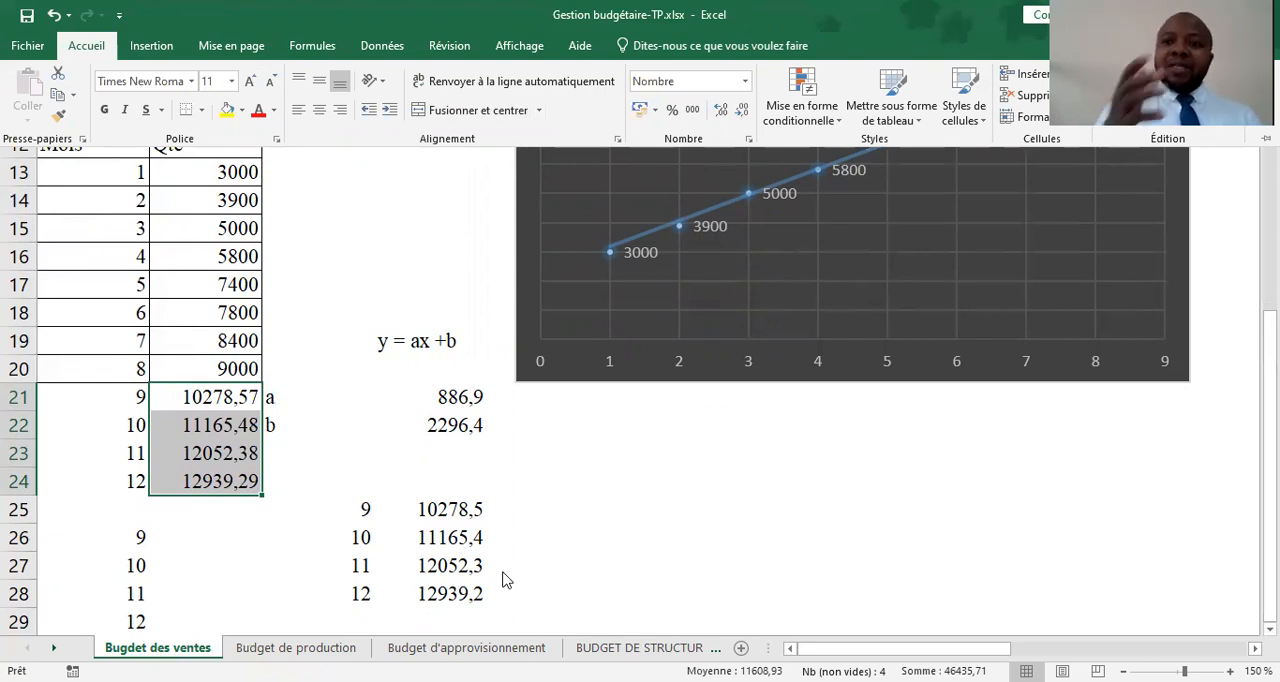
click(197, 395)
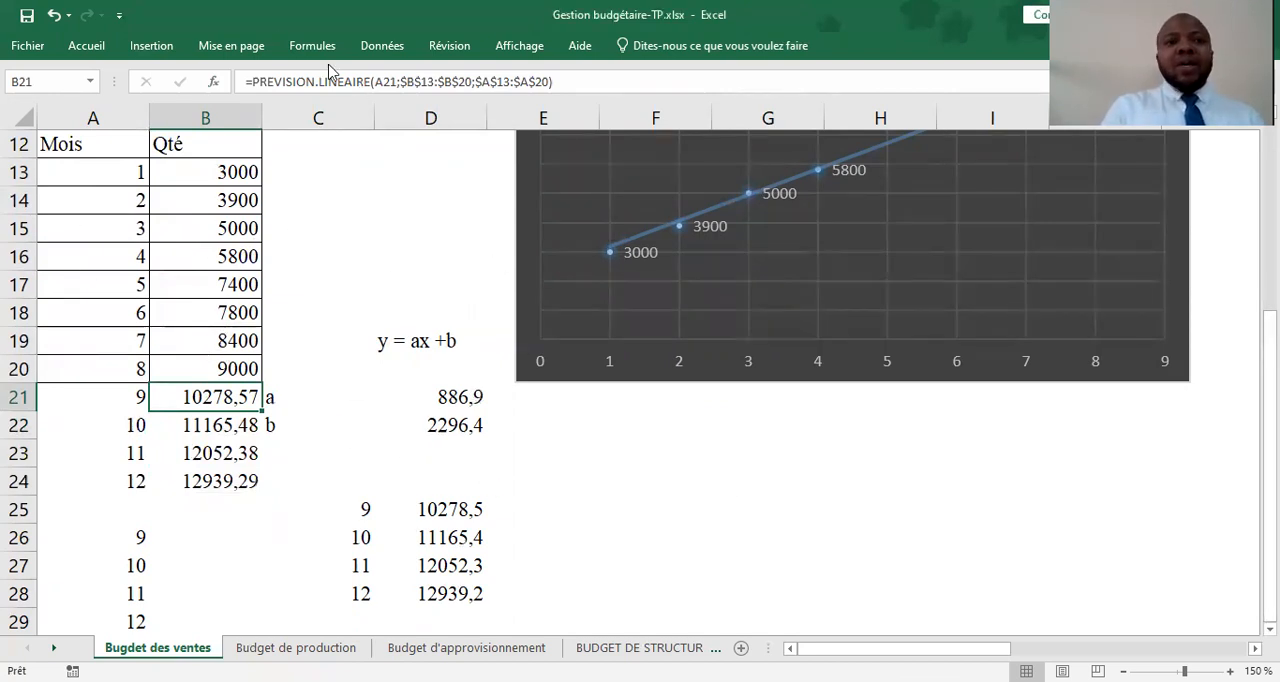
Start a forecast sheet (Feuille de prévision) from the monthly sales data in A12:B20
click(384, 46)
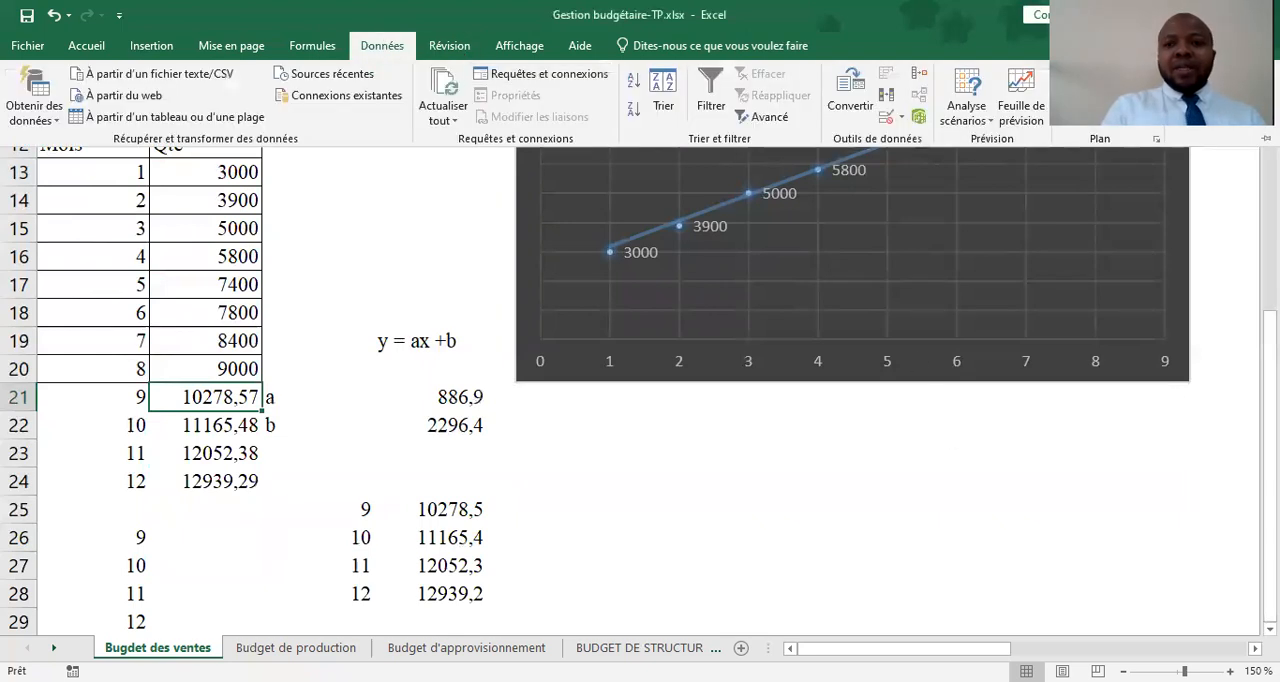
drag(1270, 510, 1270, 408)
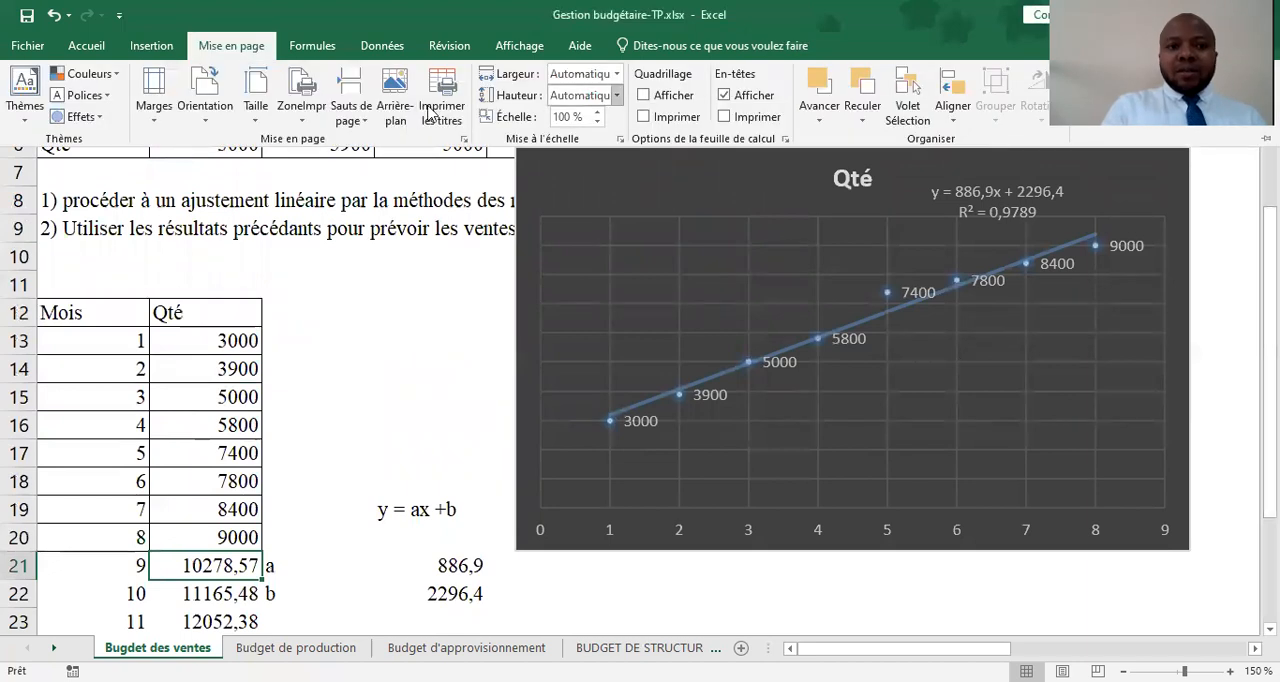
click(382, 45)
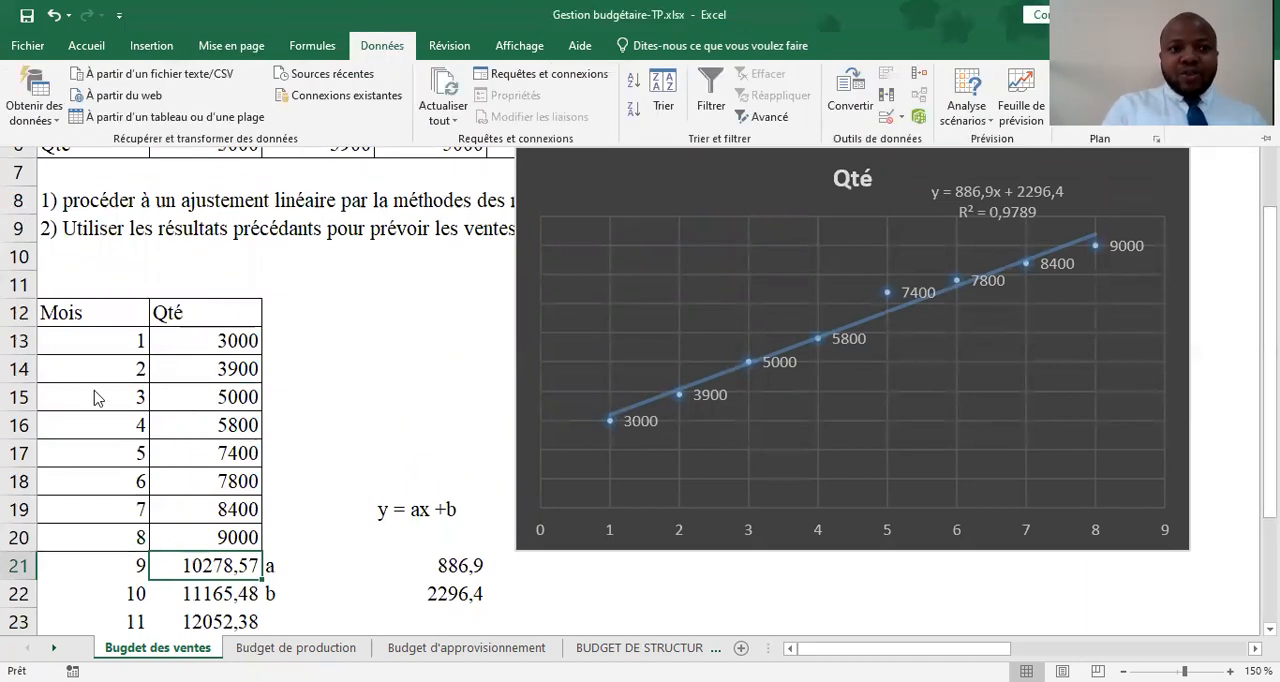
drag(110, 315, 218, 531)
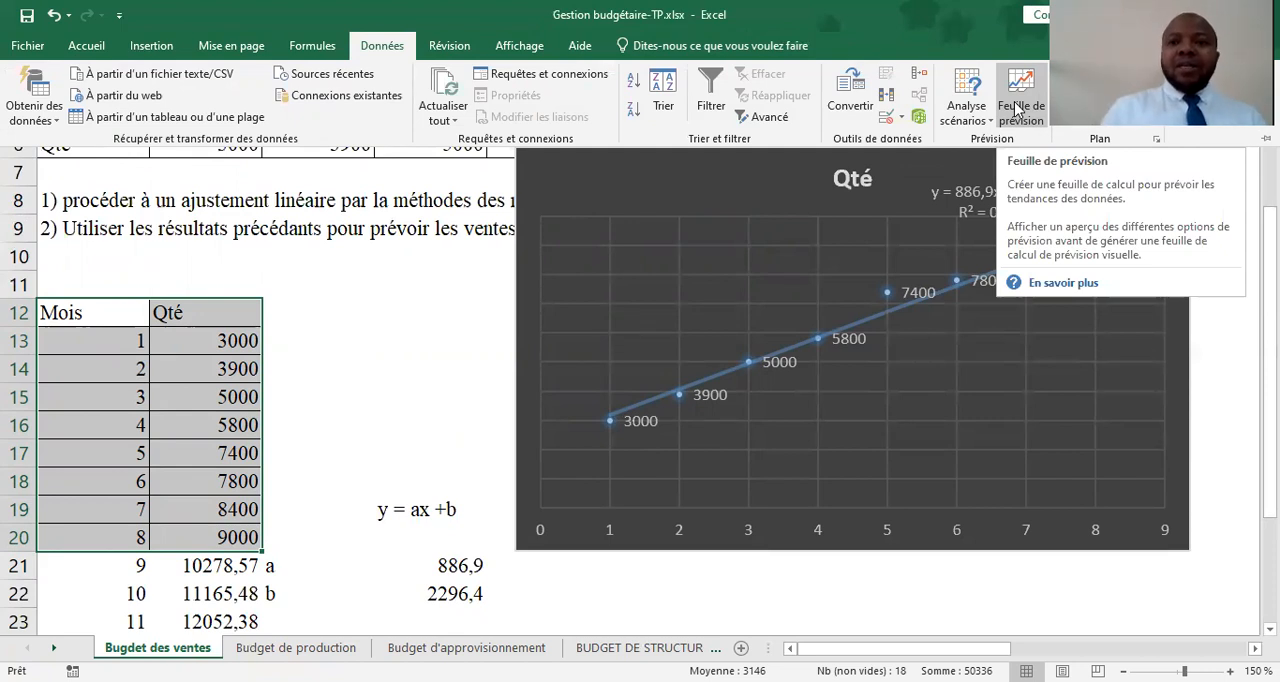
click(1018, 110)
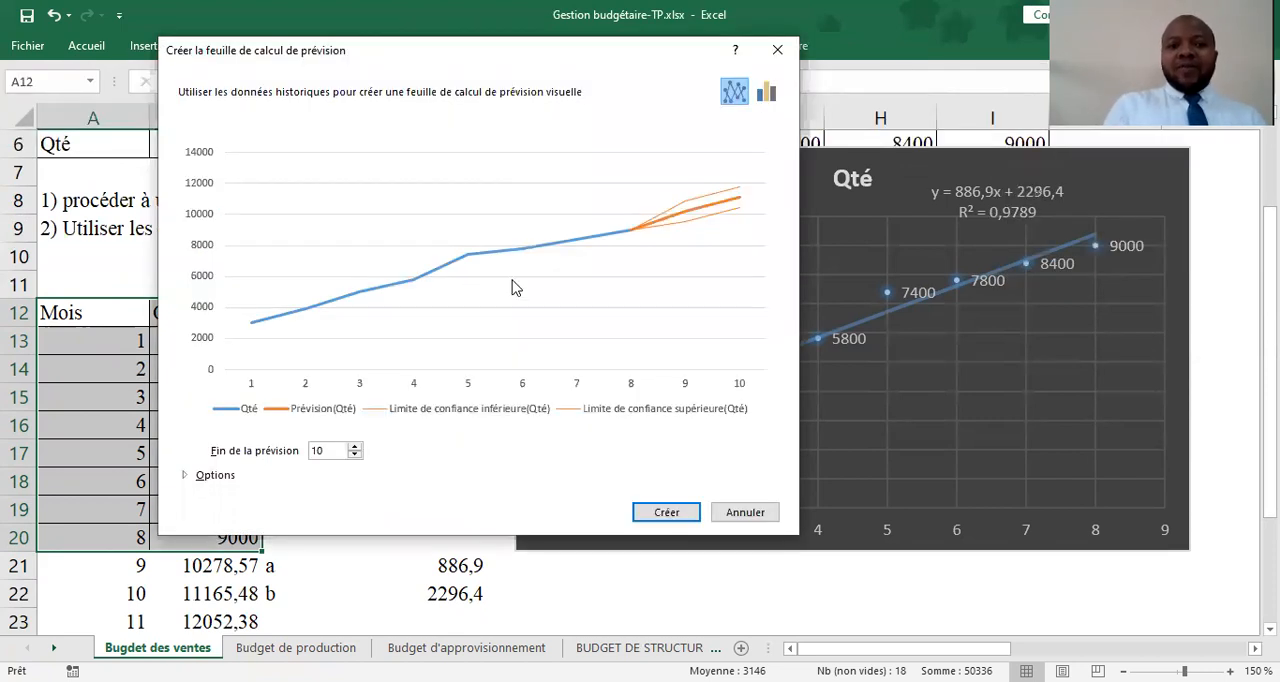
Preview the forecast as columns, return to the line chart and set the end of the forecast to 12
click(766, 94)
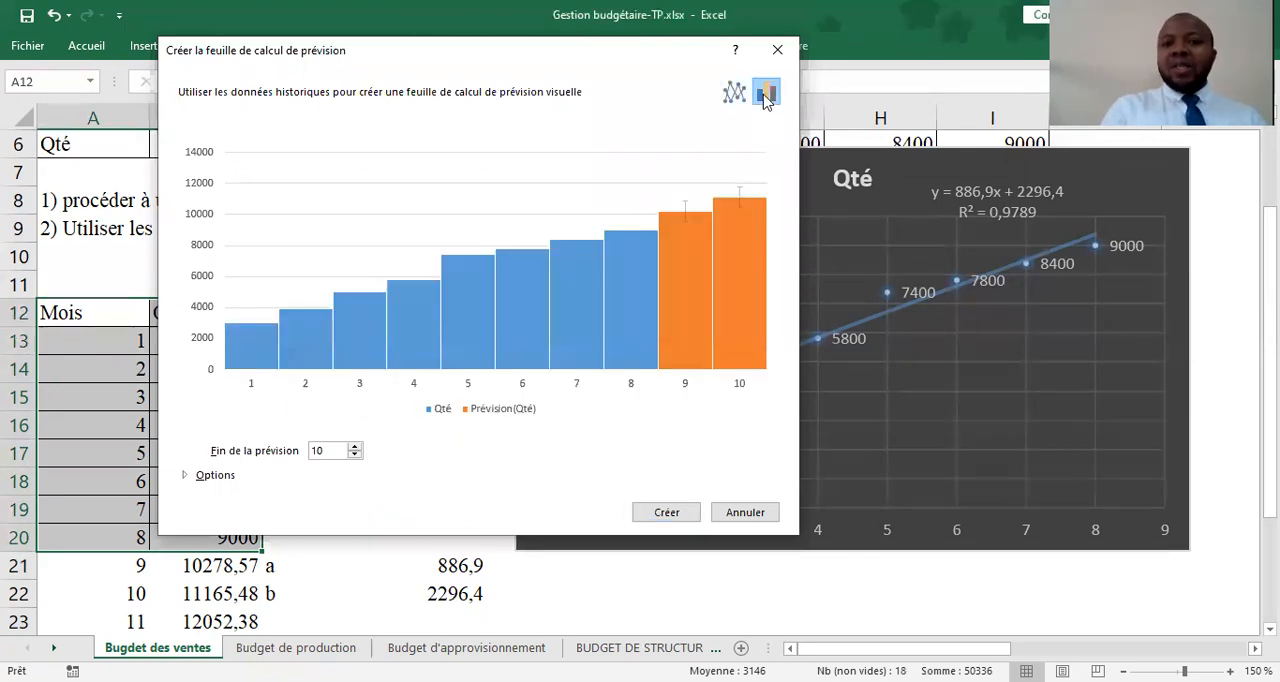
click(734, 93)
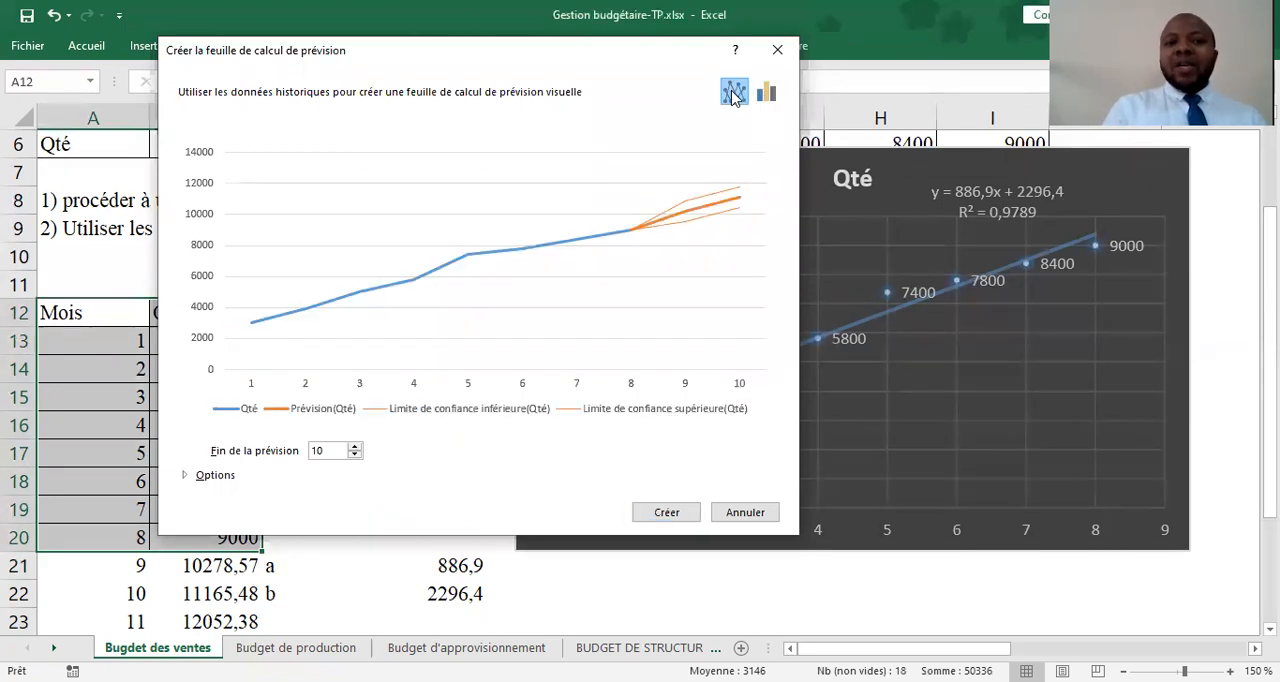
double_click(354, 447)
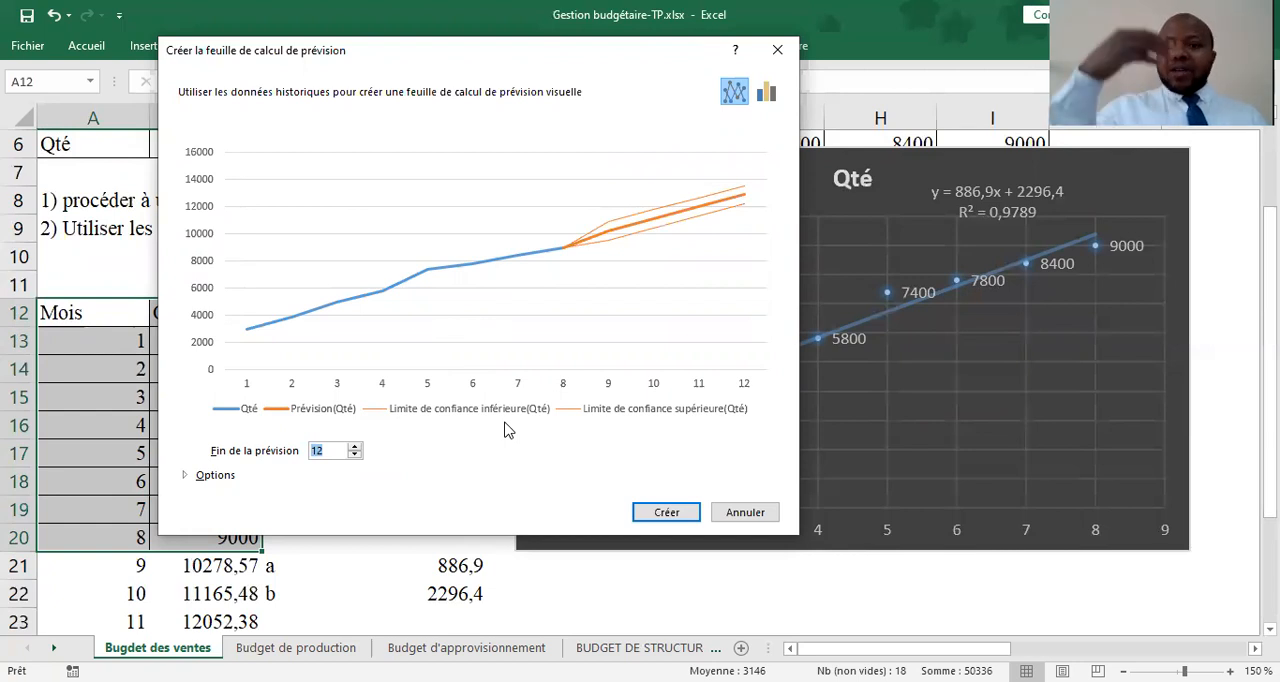
Expand the forecast options and try raising the confidence interval to 99,99 %
click(200, 480)
click(203, 477)
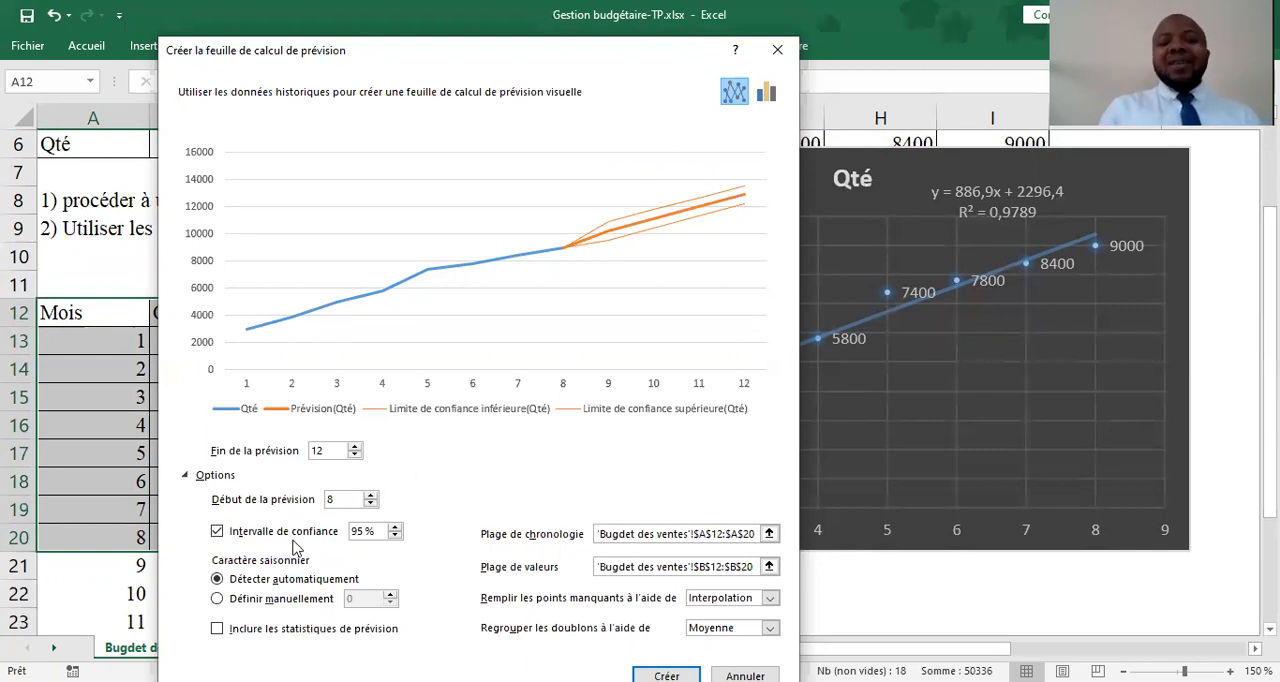
click(395, 530)
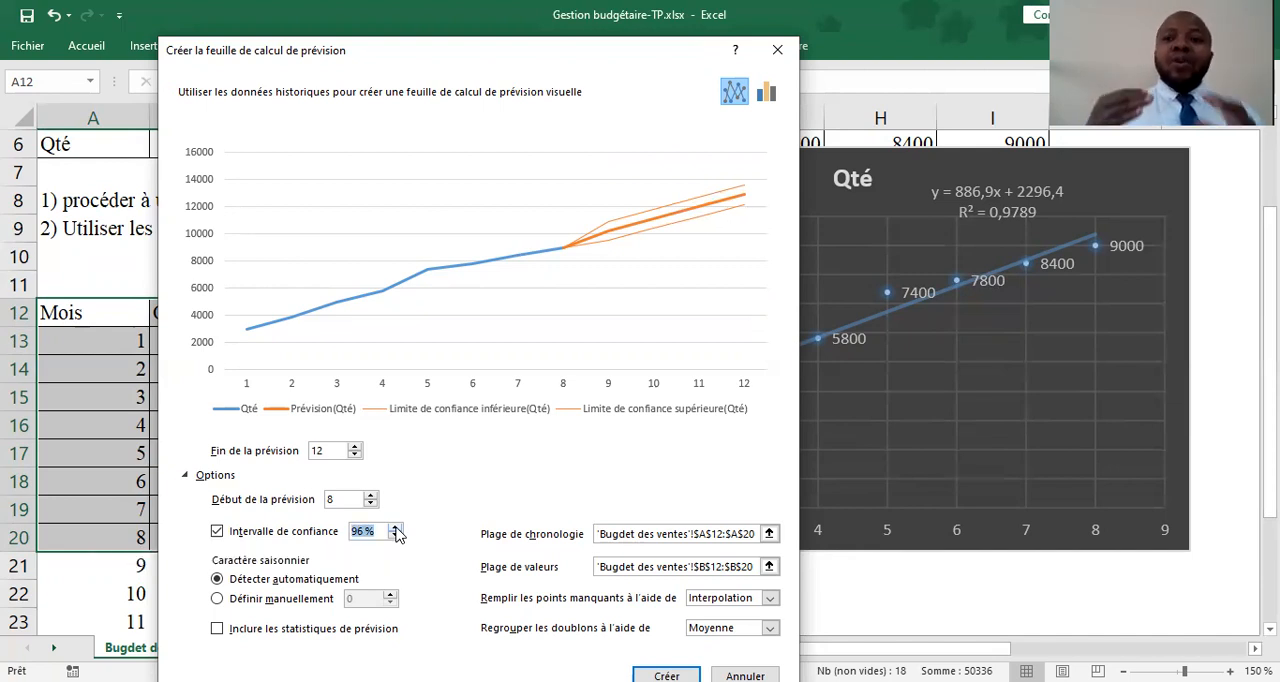
click(395, 530)
click(395, 530)
click(395, 530)
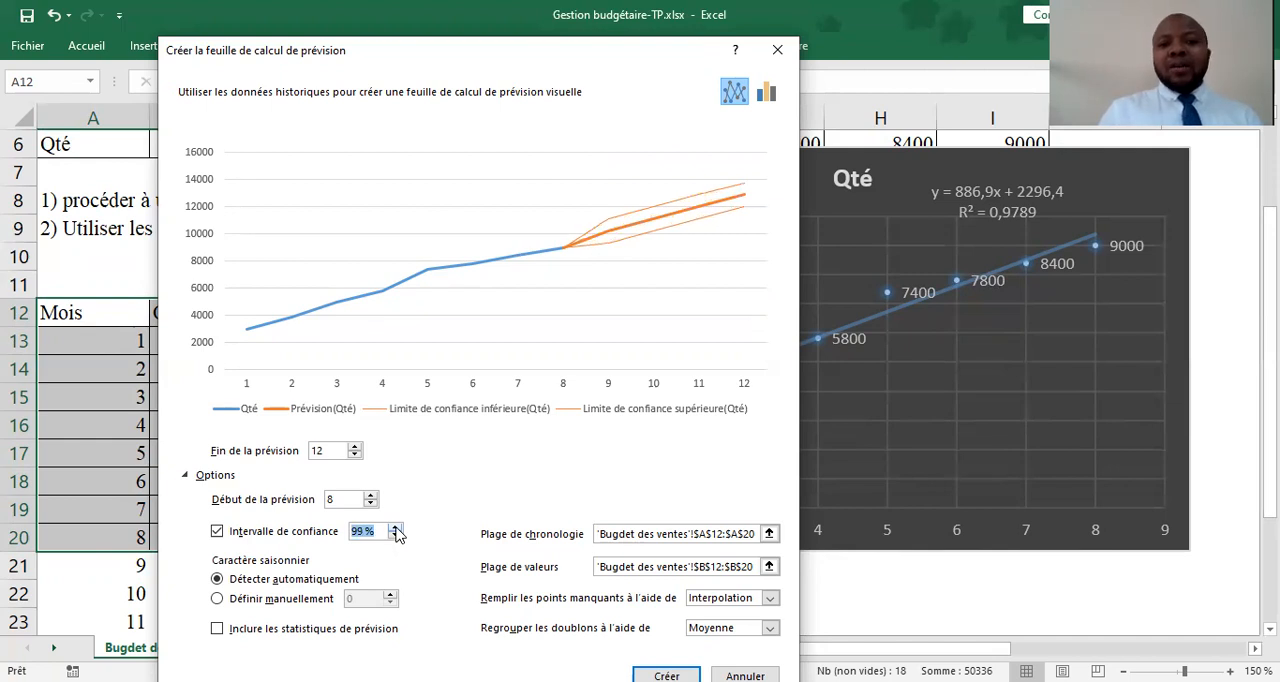
click(395, 530)
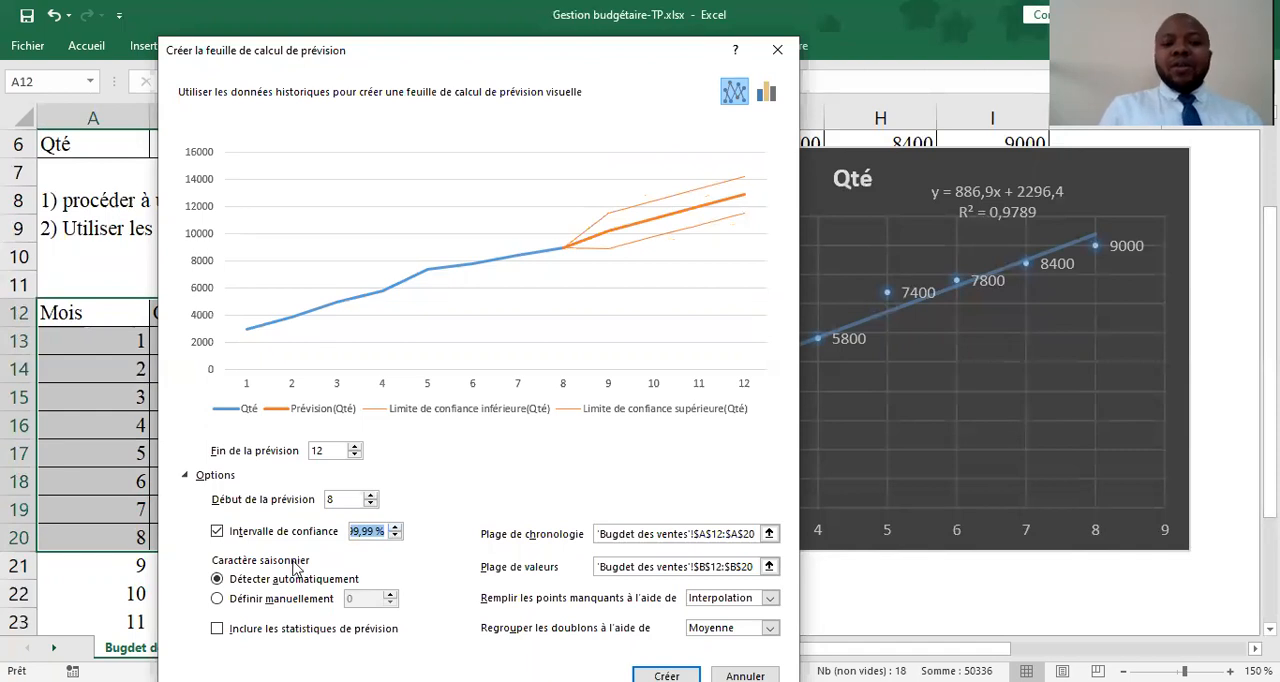
Set the confidence interval back to 95 % and create the forecast sheet
click(395, 540)
click(395, 540)
click(395, 540)
click(395, 540)
click(395, 540)
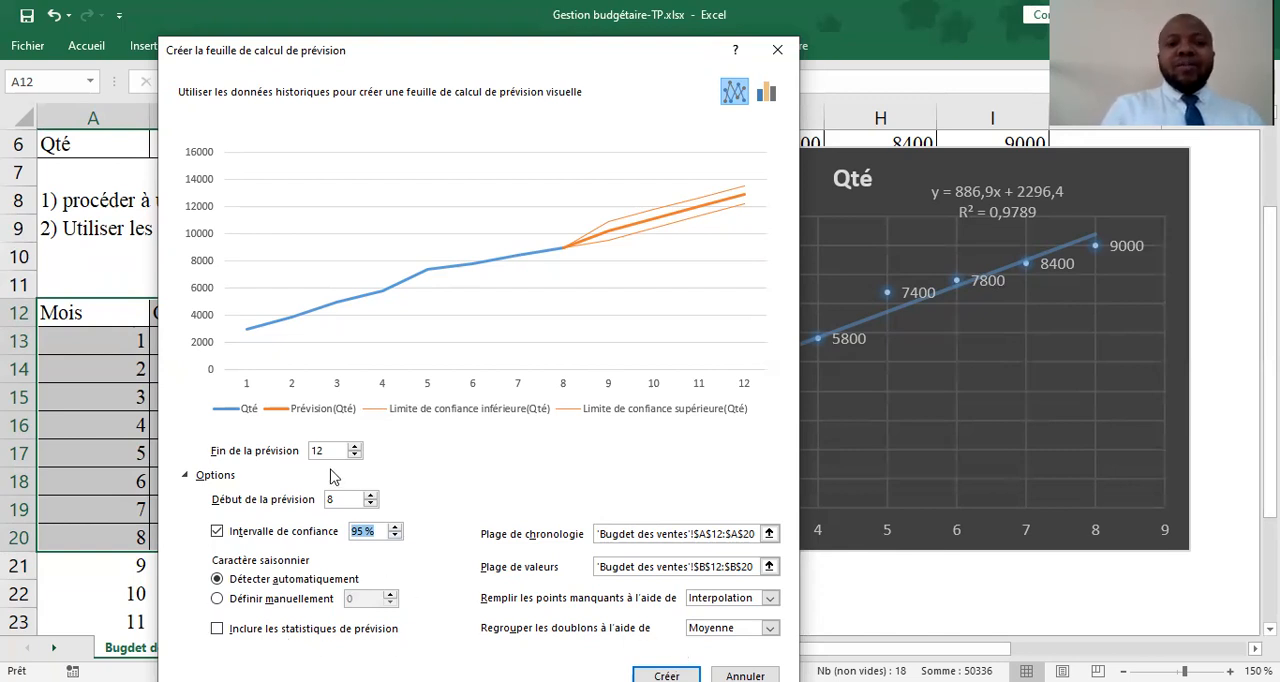
click(666, 675)
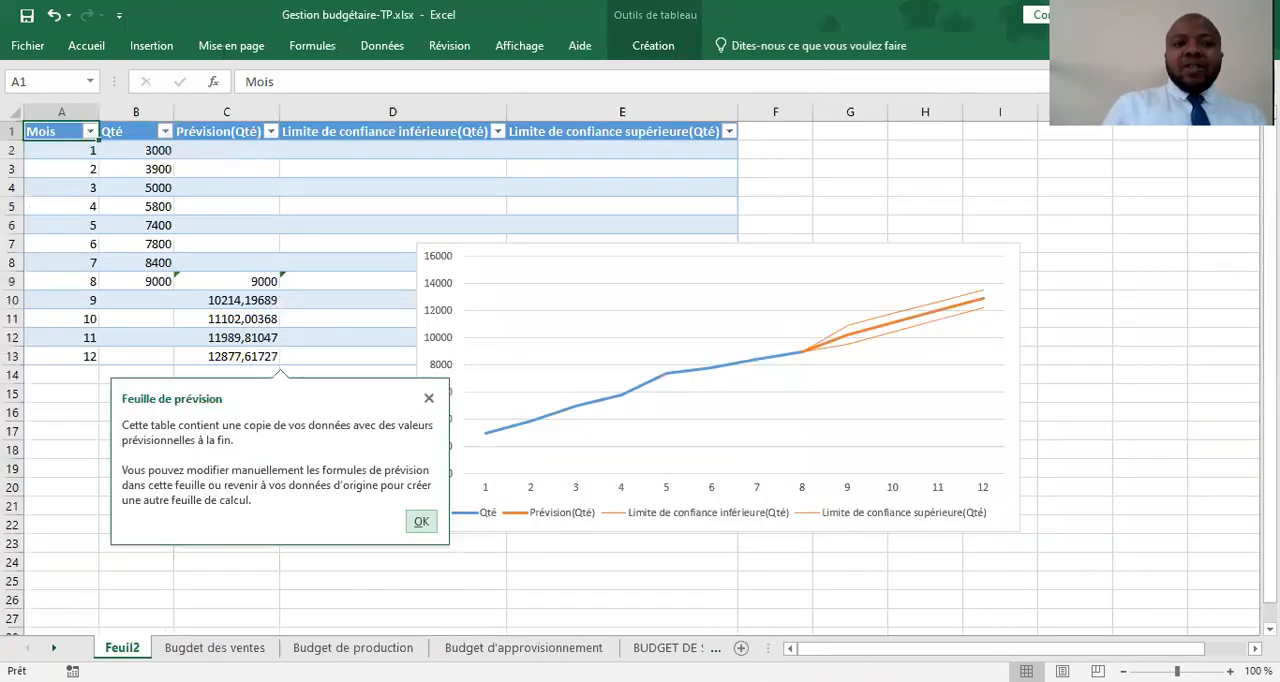
Examine the PREVISION.ETS formula and its arguments for month 9 in C10 of the forecast sheet
click(248, 309)
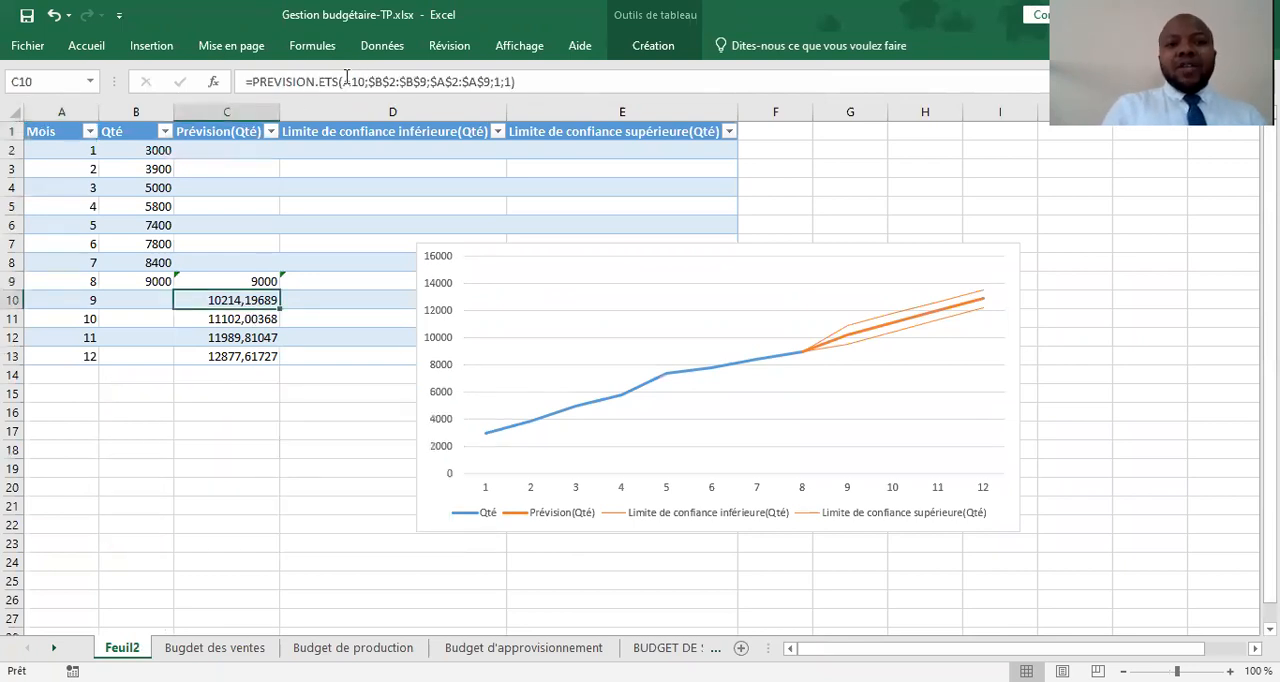
click(248, 80)
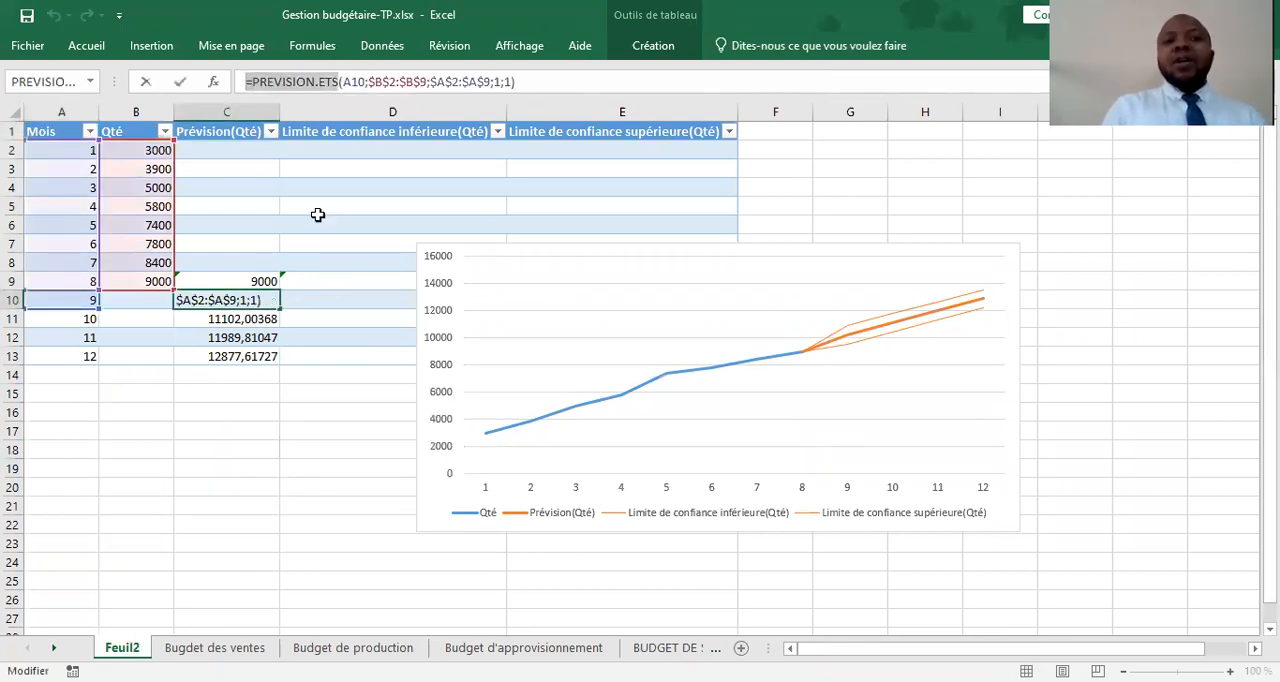
drag(246, 81, 336, 85)
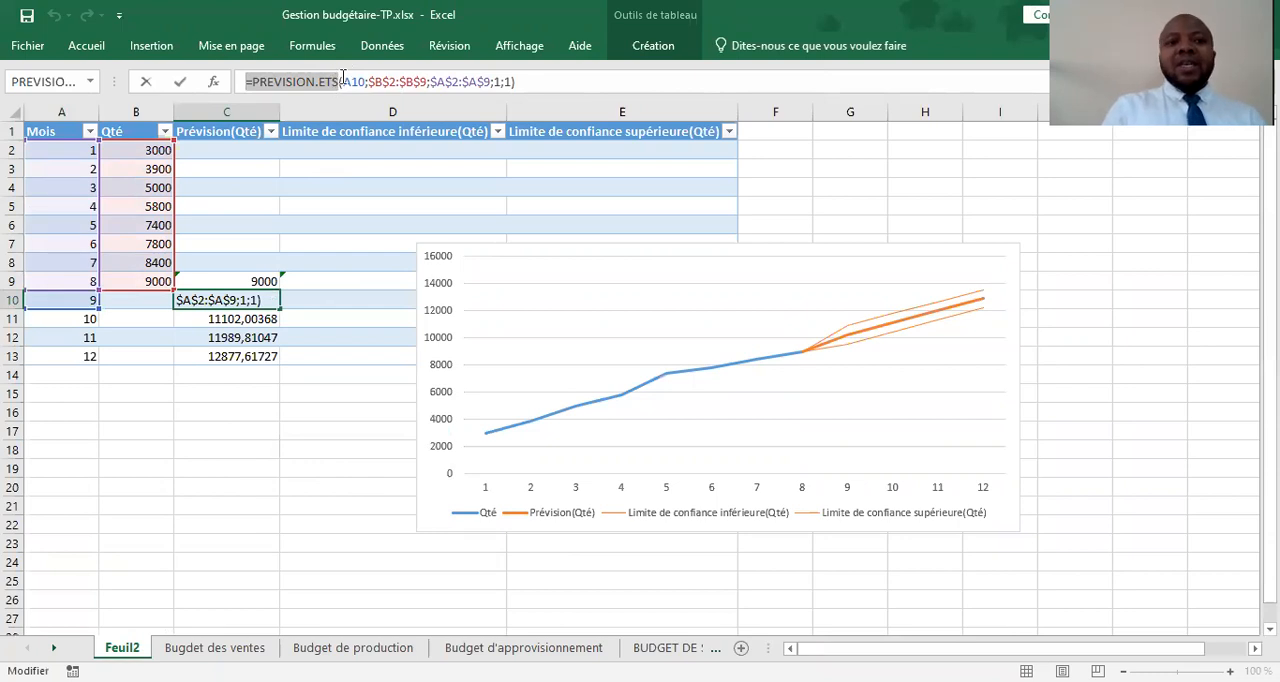
click(337, 83)
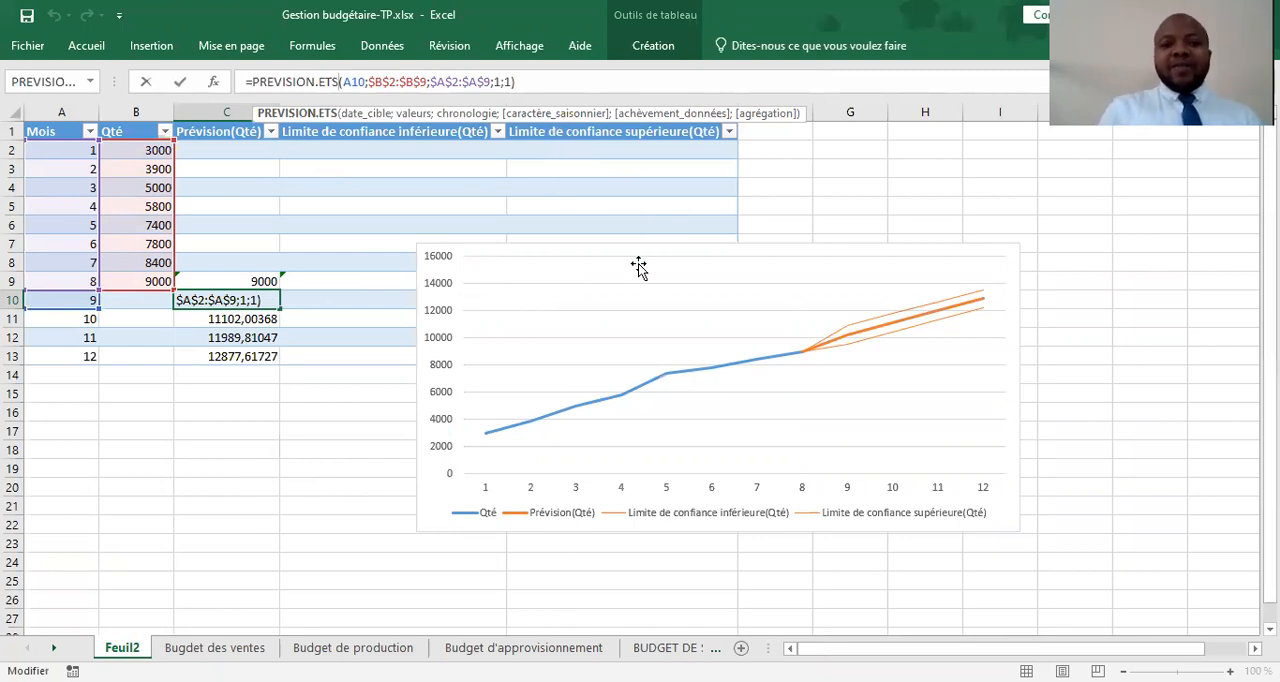
Leave the C10 formula and compare the forecast chart with the trendline chart on the Bugdet des ventes sheet
click(543, 251)
click(543, 251)
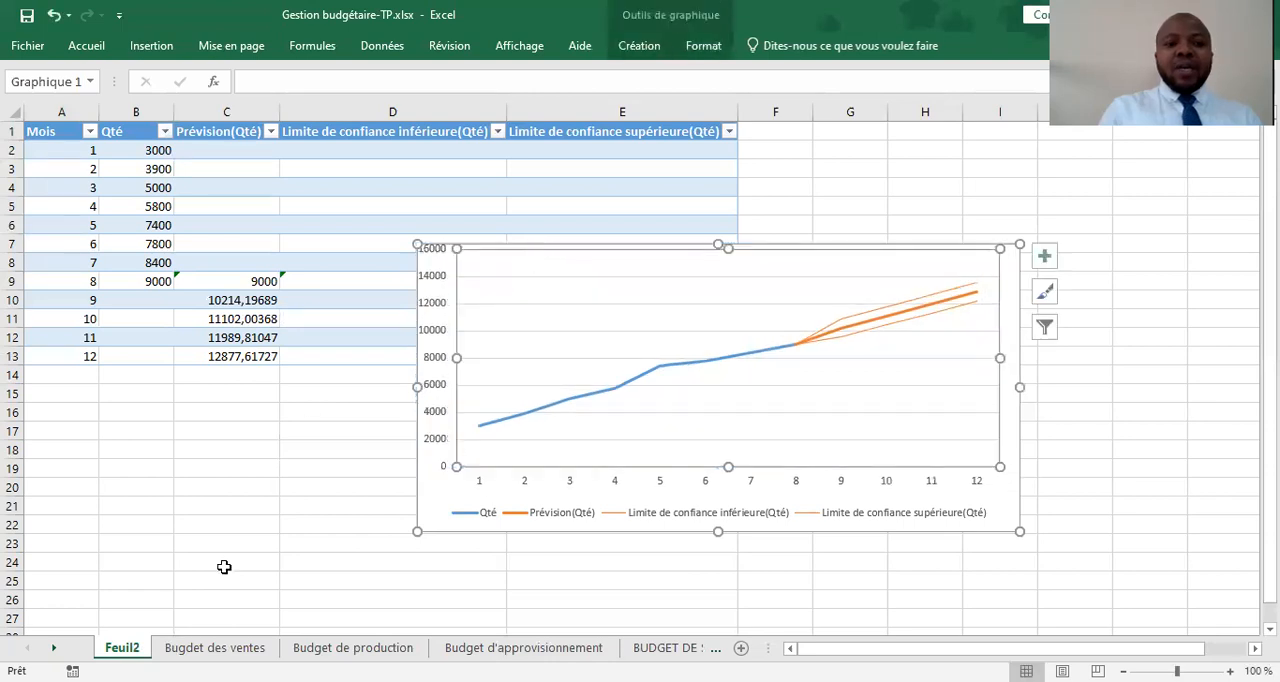
key(ctrl+Page_Down)
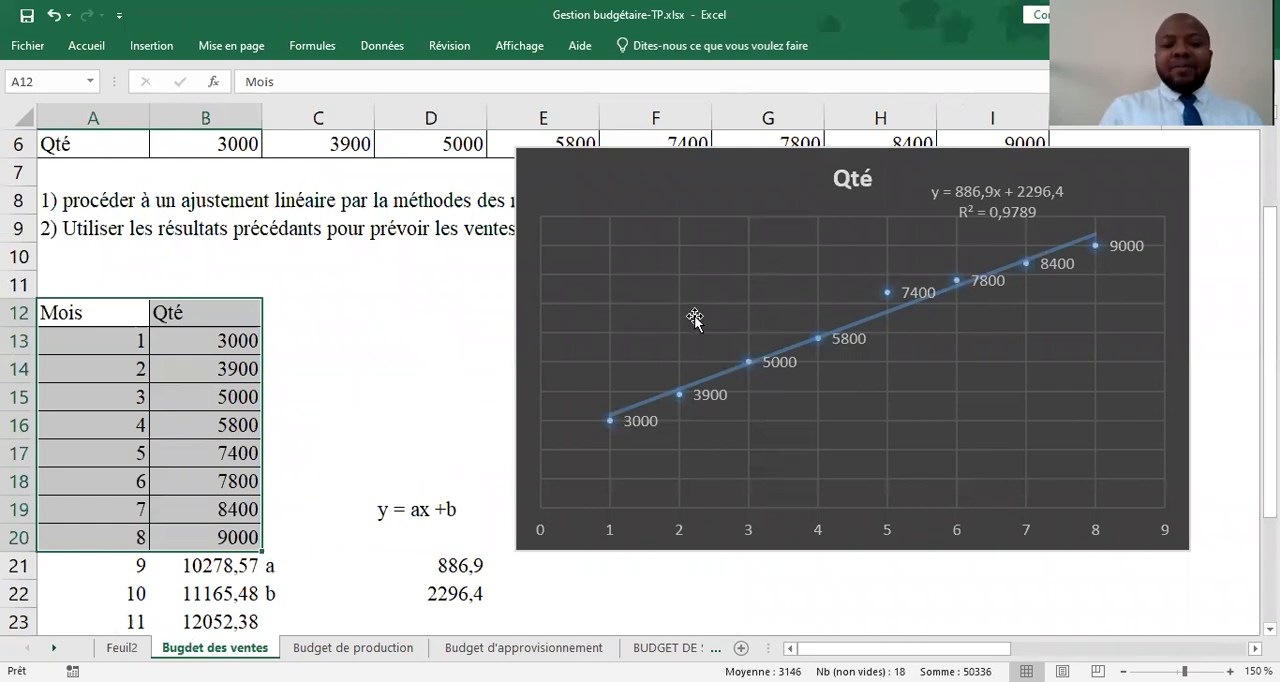
key(ctrl+Page_Up)
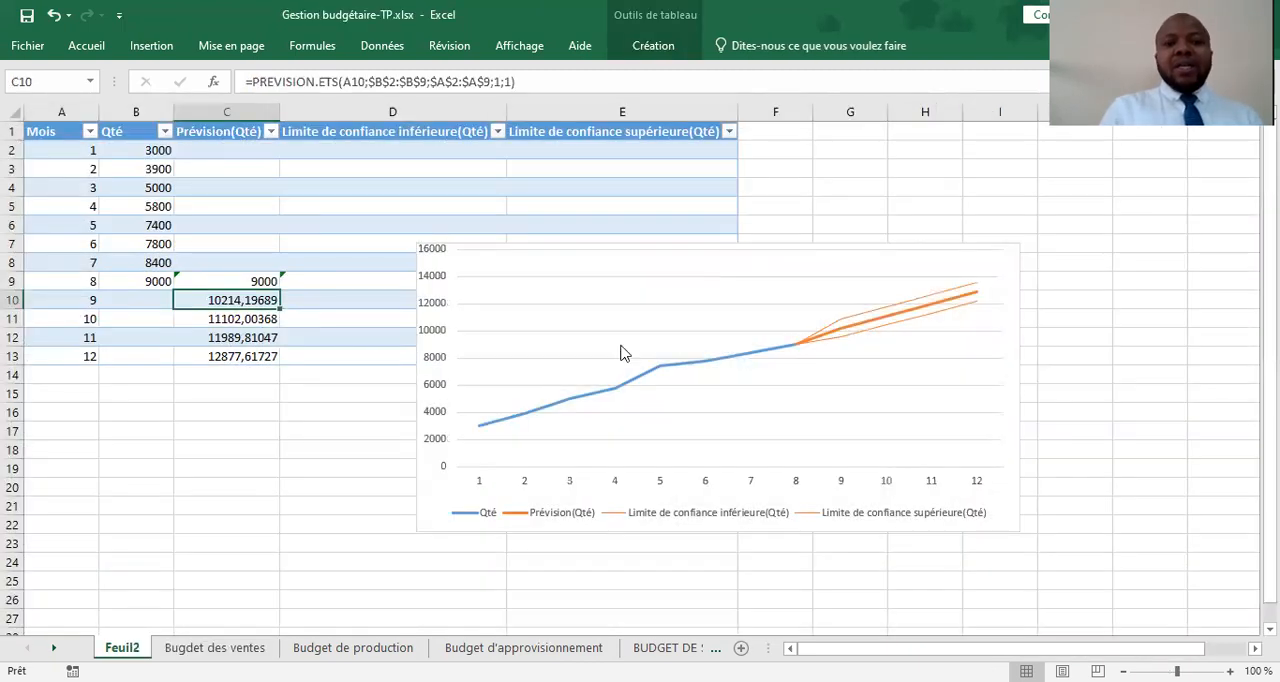
Apply the dark chart style with data labels to the forecast chart and return to the Bugdet des ventes sheet
click(573, 281)
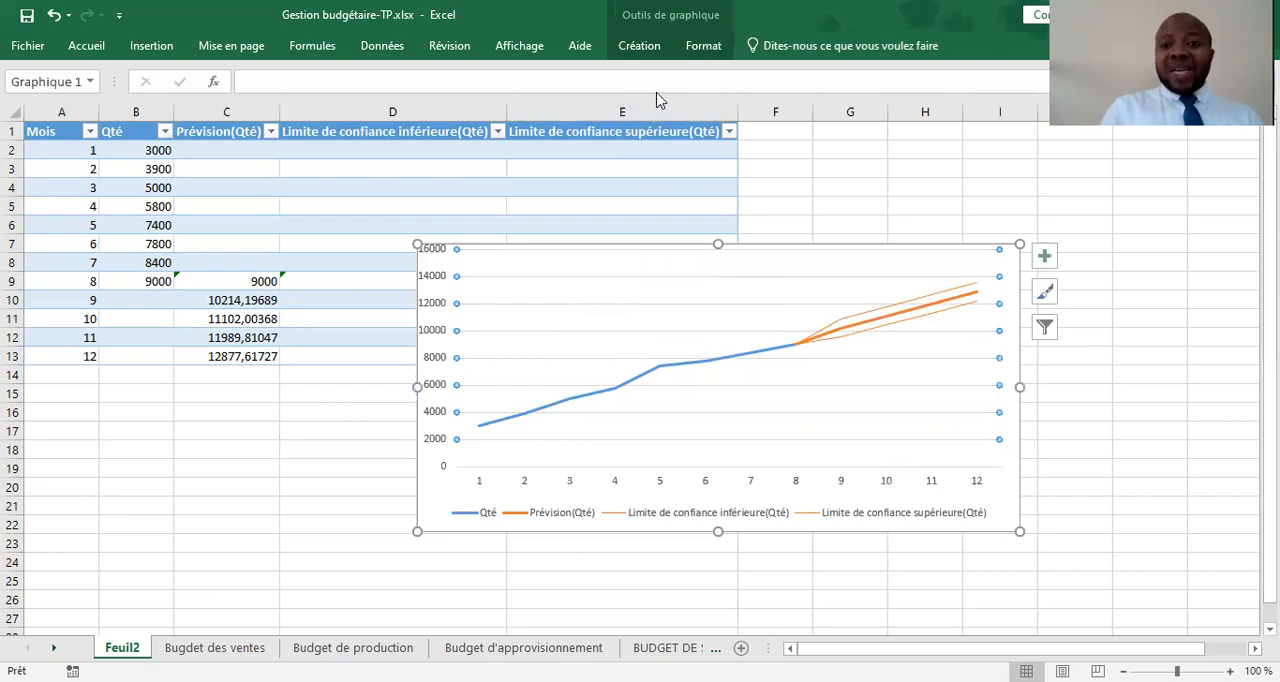
click(705, 46)
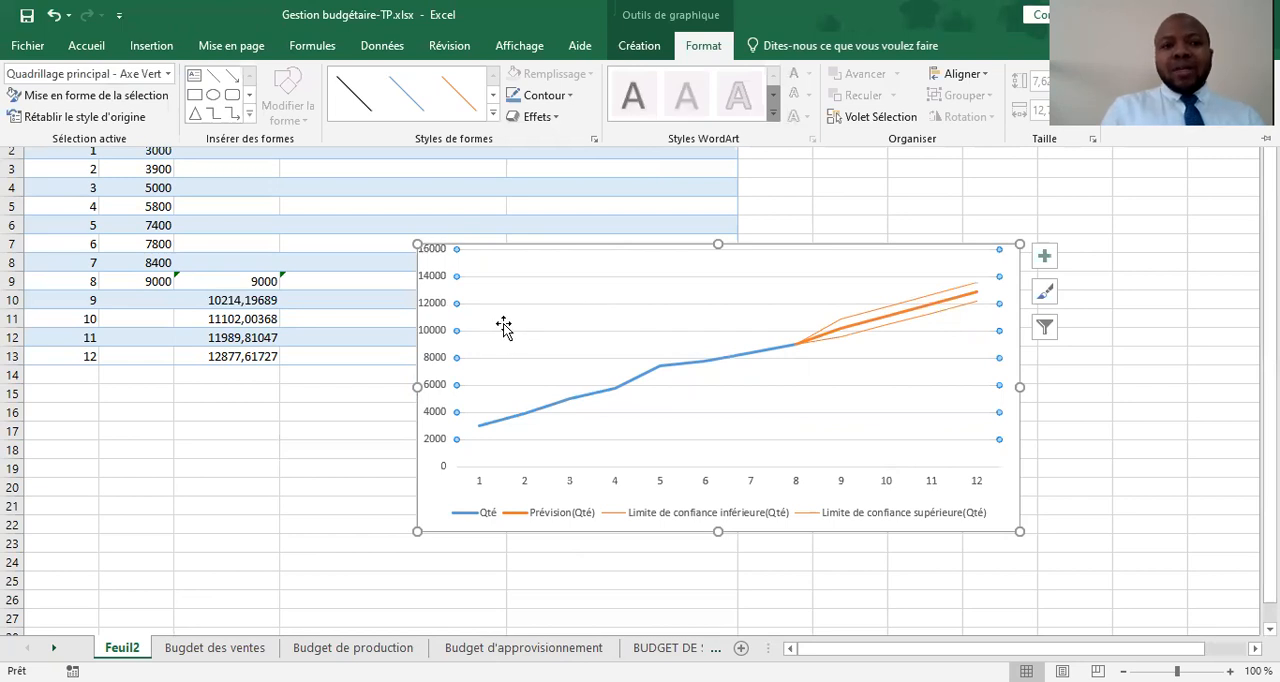
click(620, 50)
click(368, 90)
click(727, 106)
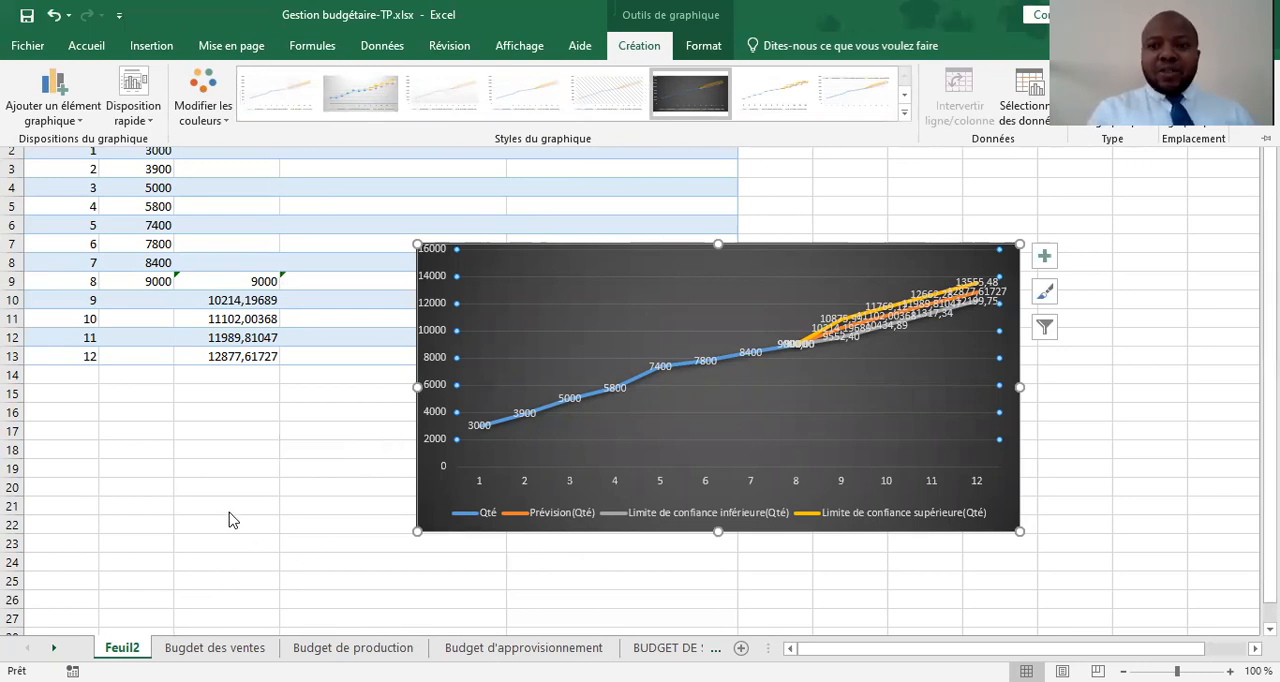
key(ctrl+F1)
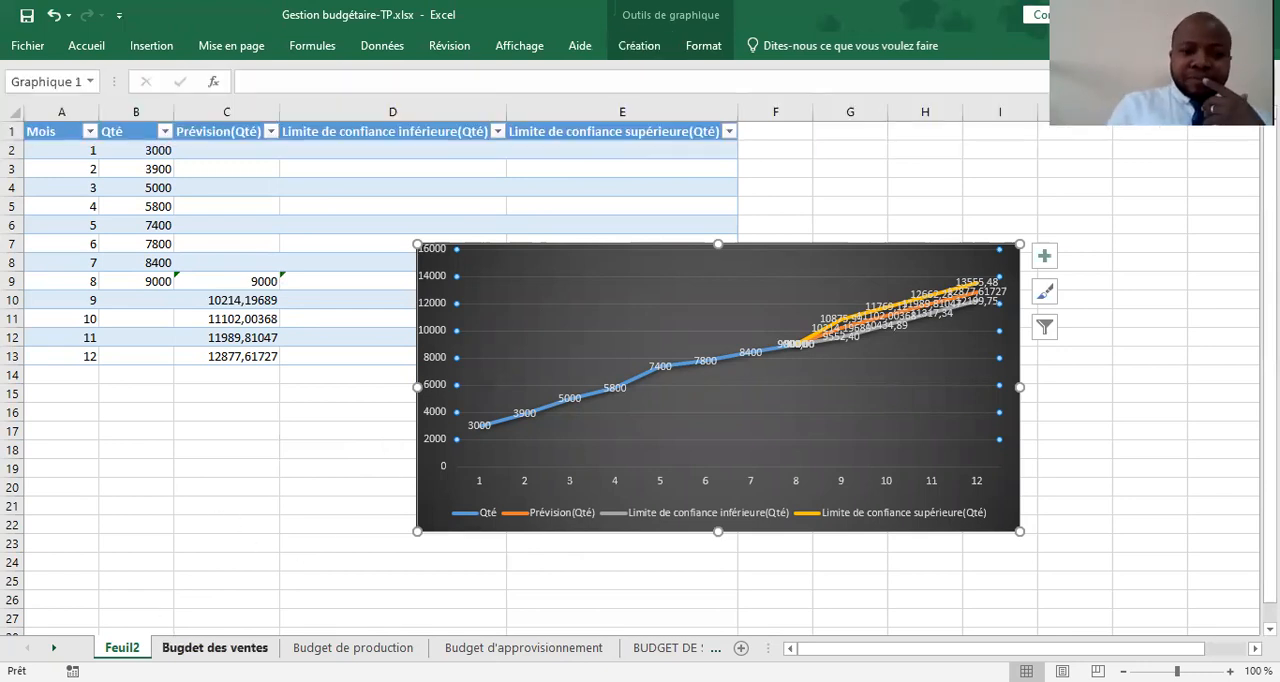
click(218, 647)
mouse_move(1270, 262)
mouse_down()
mouse_move(1270, 280)
mouse_move(1270, 263)
mouse_up()
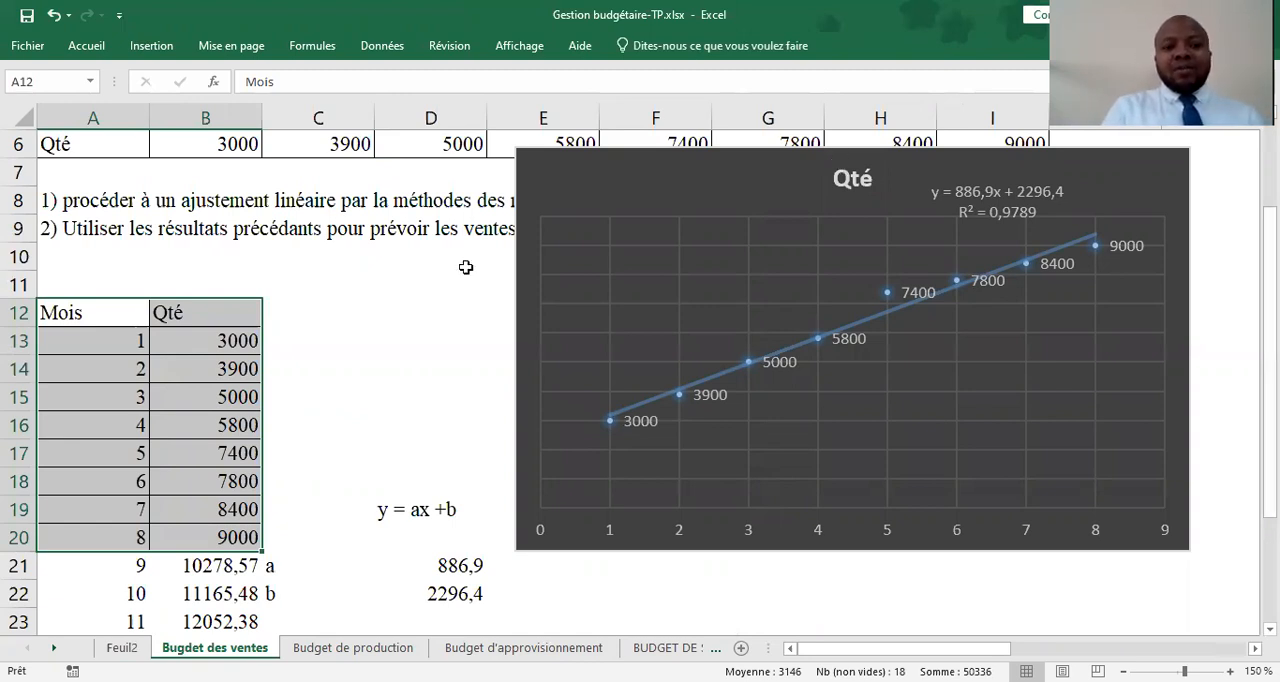
Look through the list of recently used workbooks and return to the sales budget sheet without opening any
click(13, 51)
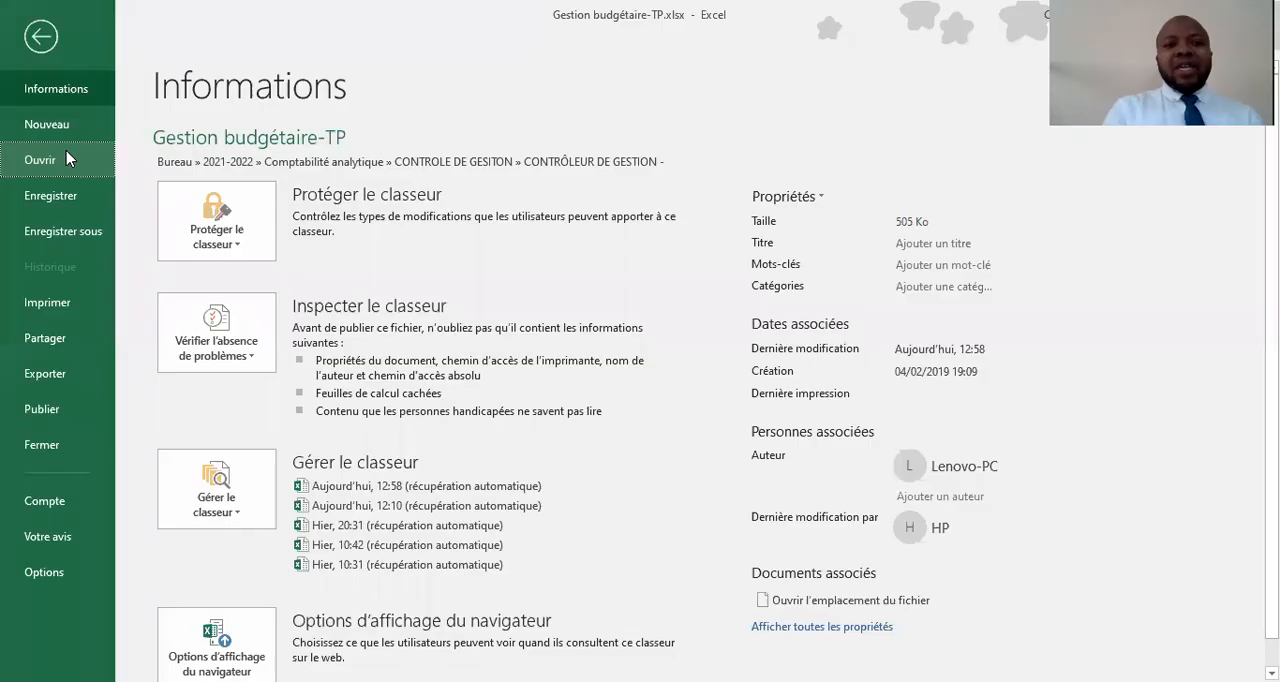
click(66, 152)
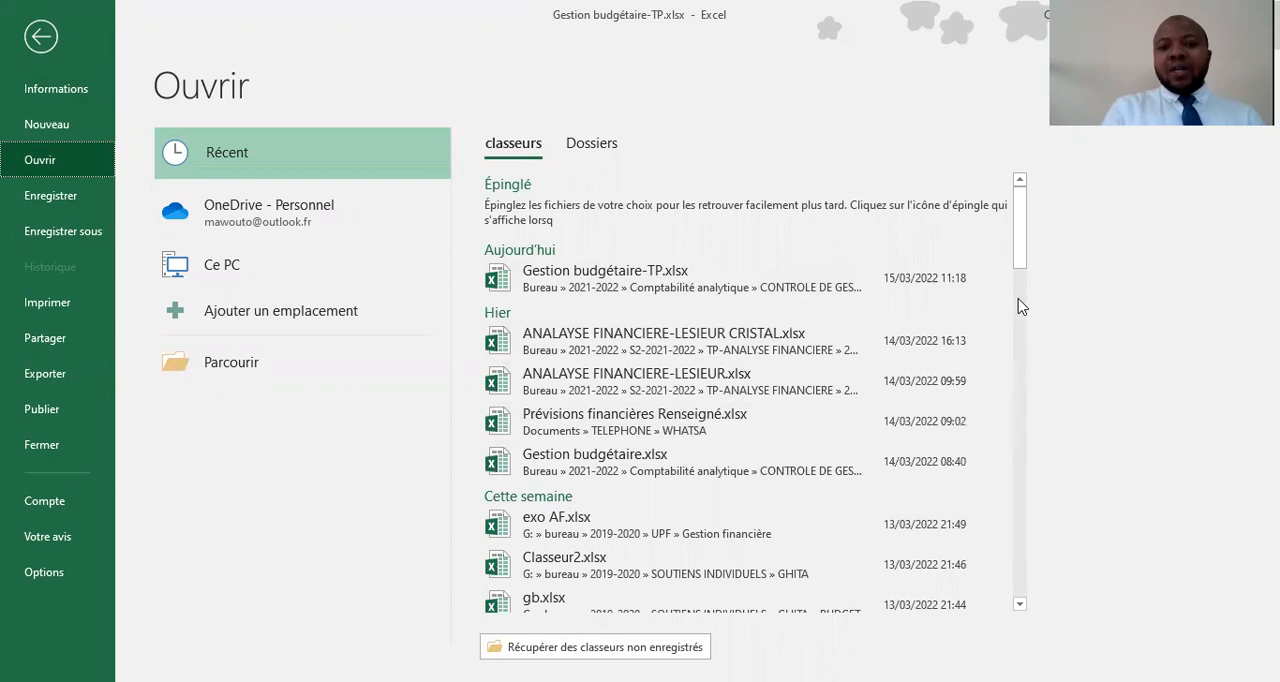
drag(1022, 250, 1029, 353)
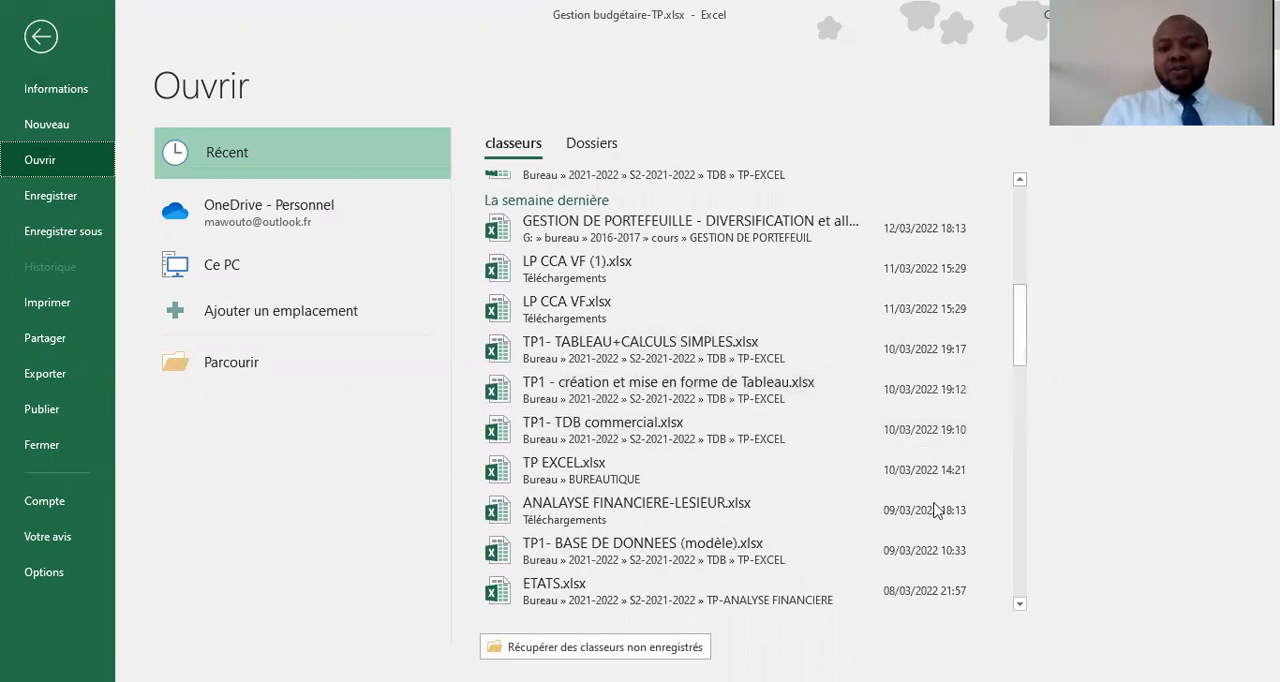
drag(1020, 334, 1020, 215)
click(41, 36)
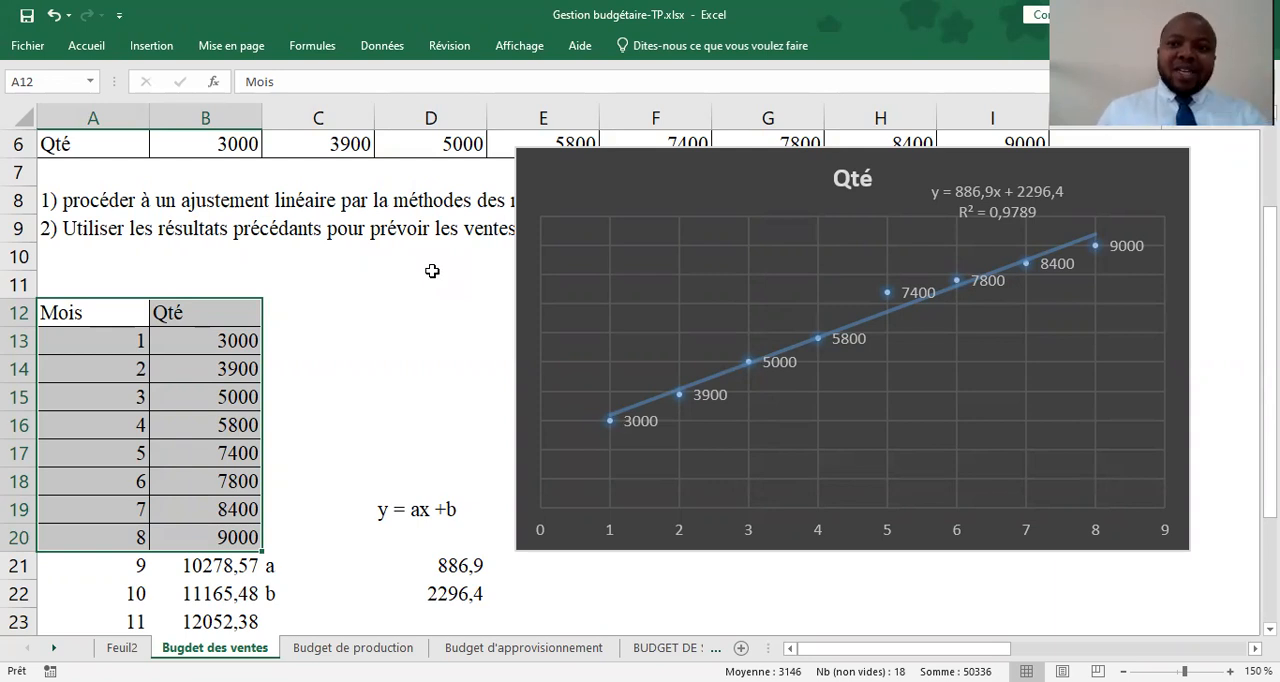
click(8, 2)
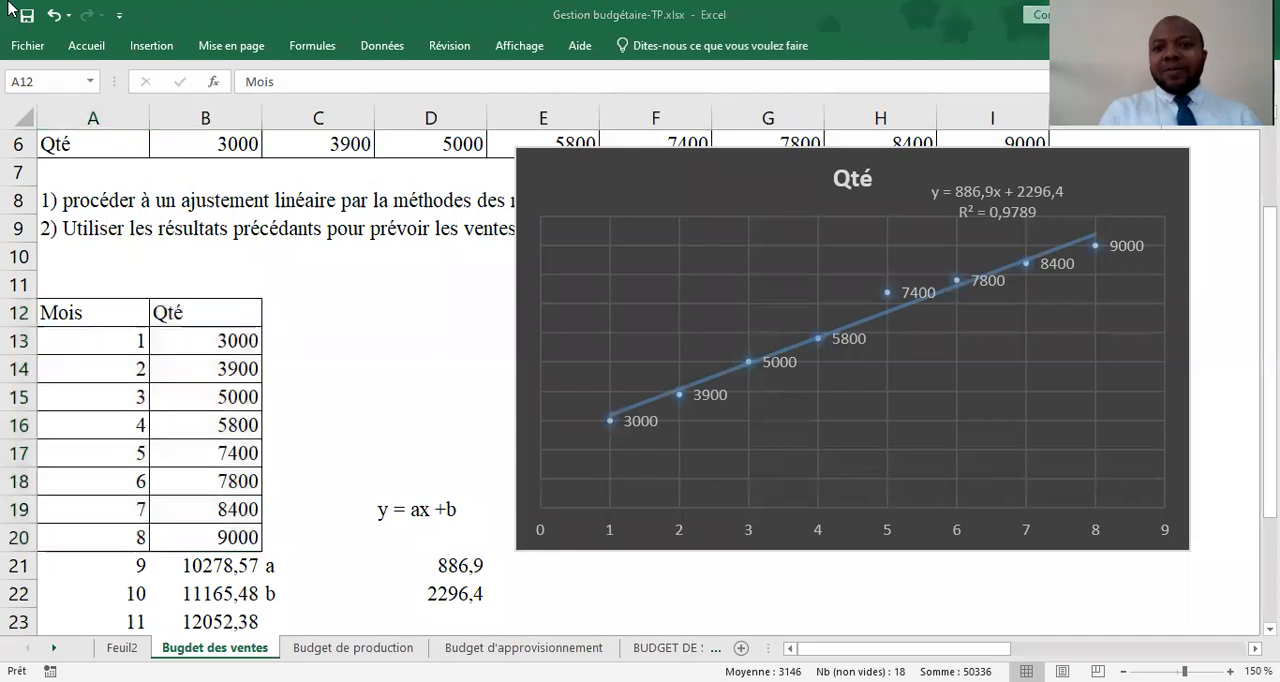